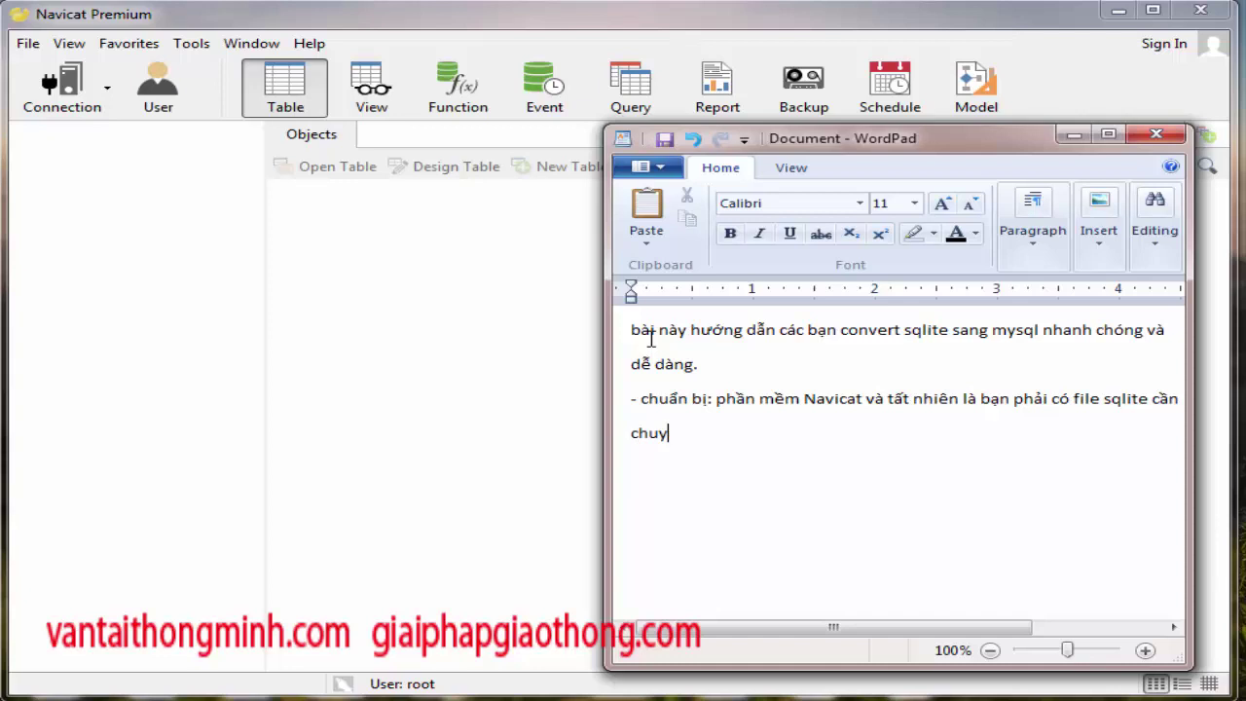
Step: Finish the preparation note with "convert và mysql đích" and add the line "B1: kết nối vào tập sqlite và mysql"
{"action": "type", "text": "onvert và"}
{"action": "type", "text": "mysql đích"}
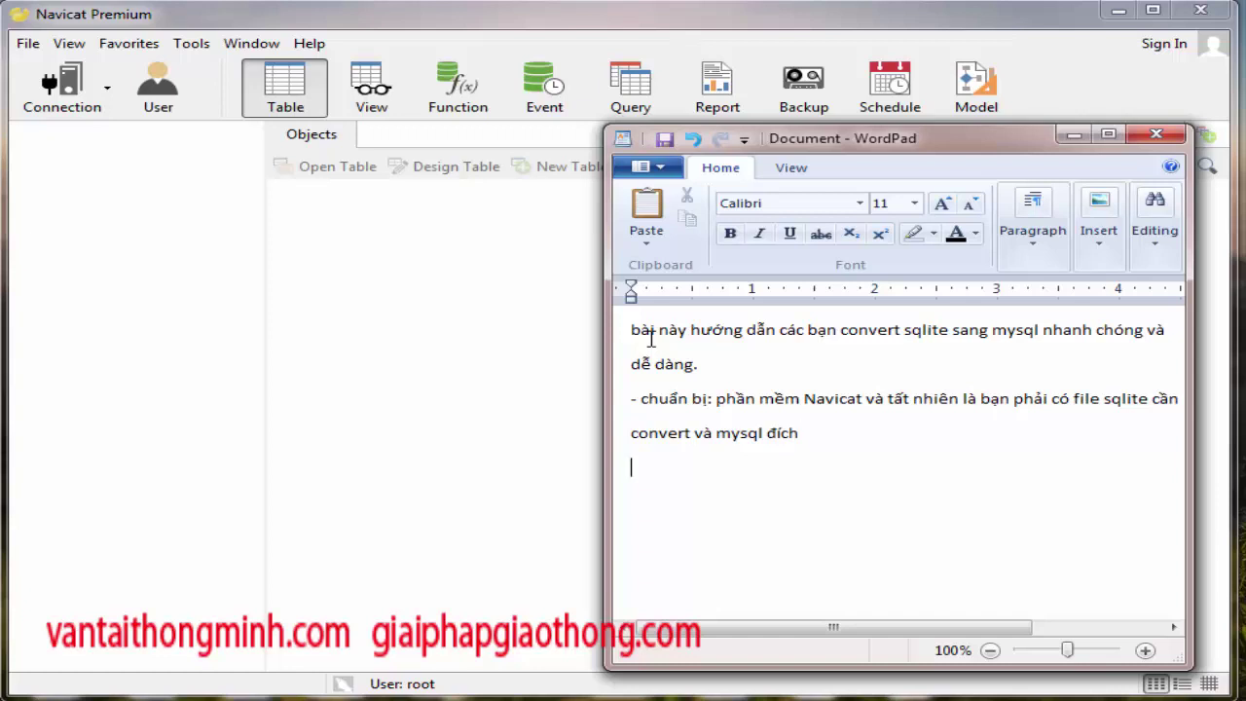
{"action": "type", "text": "1: kêt nối vao"}
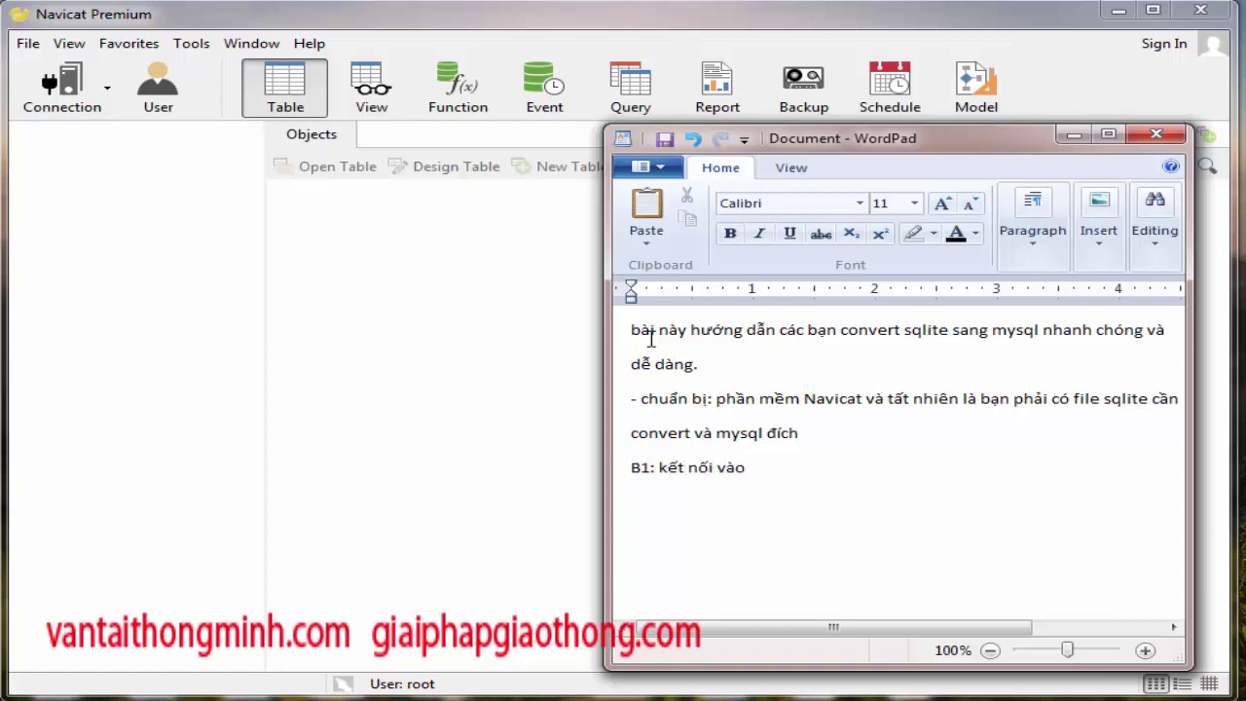
{"action": "type", "text": " tập sqlite và mysql"}
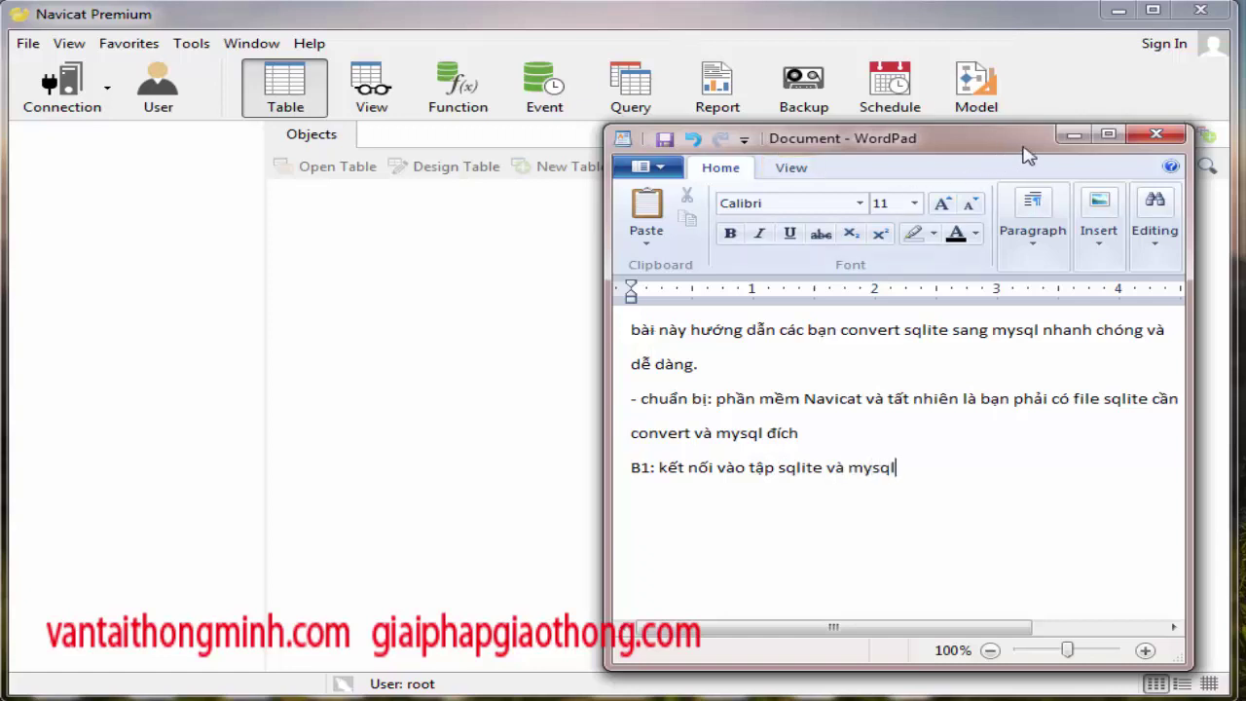
{"action": "left_click", "coordinate": [1074, 136]}
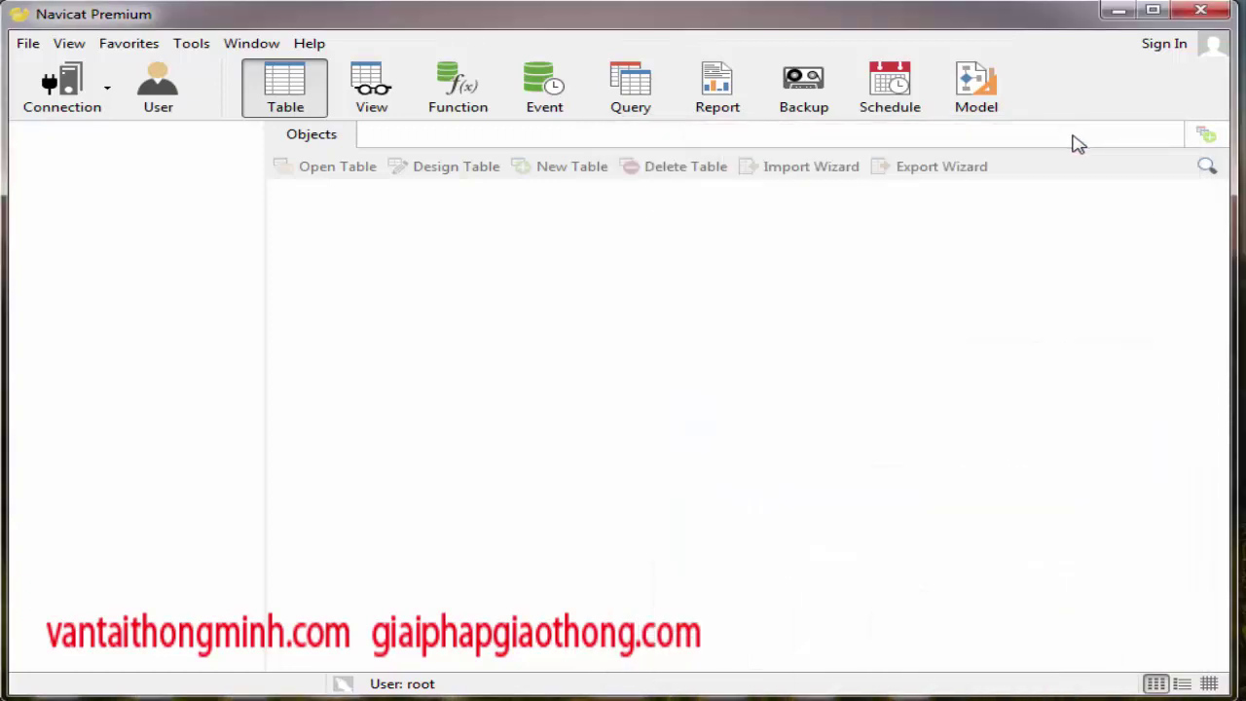
Step: In Navicat Premium, create an SQLite connection to the existing database file plants.sqlite on the Desktop
{"action": "left_click", "coordinate": [76, 89]}
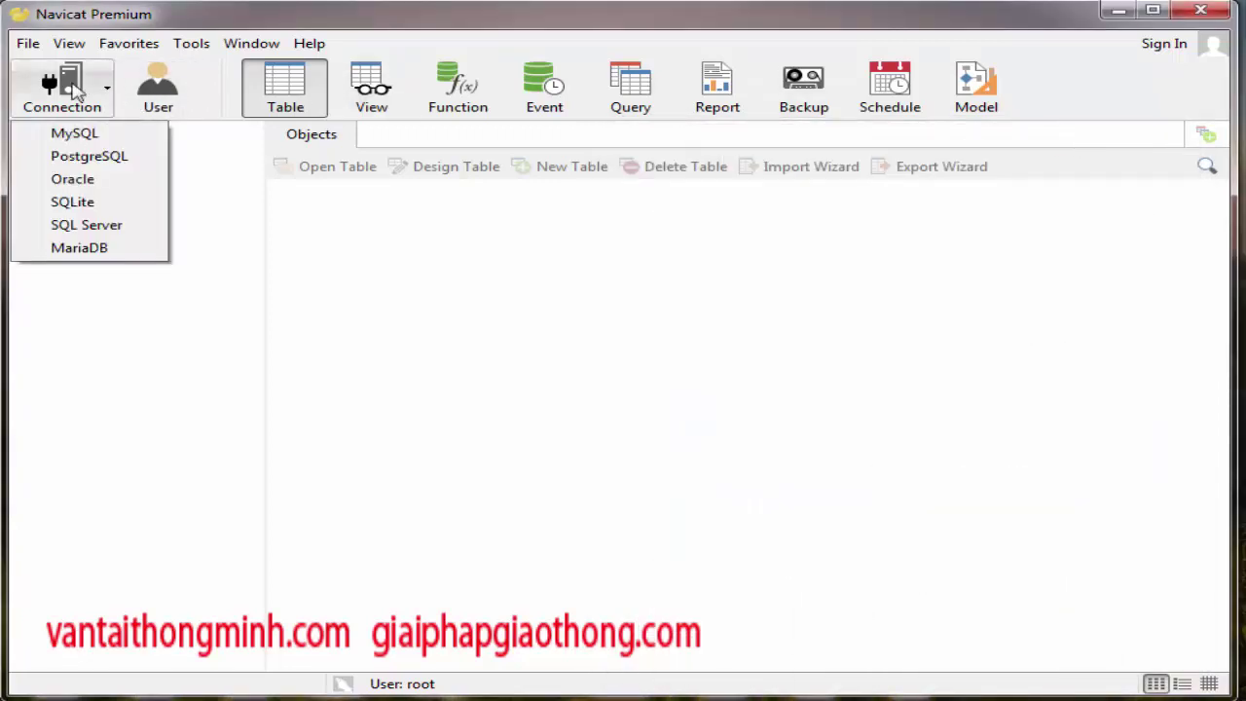
{"action": "left_click", "coordinate": [74, 202]}
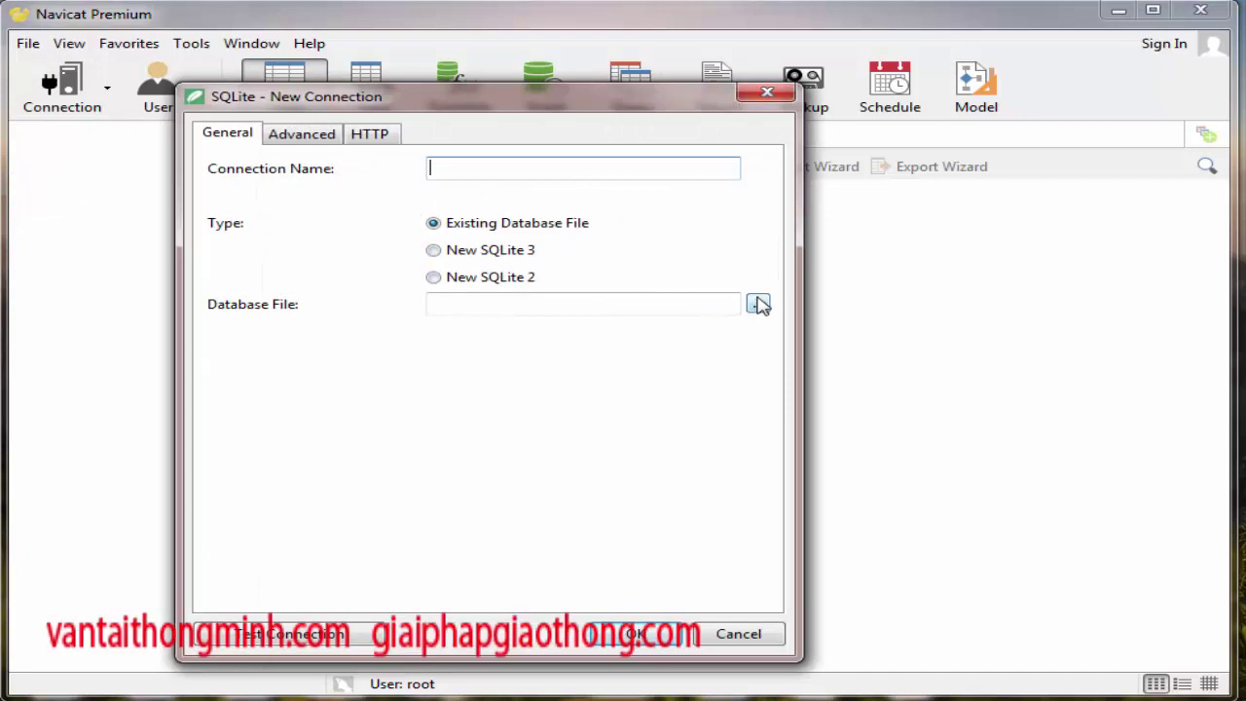
{"action": "left_click", "coordinate": [302, 134]}
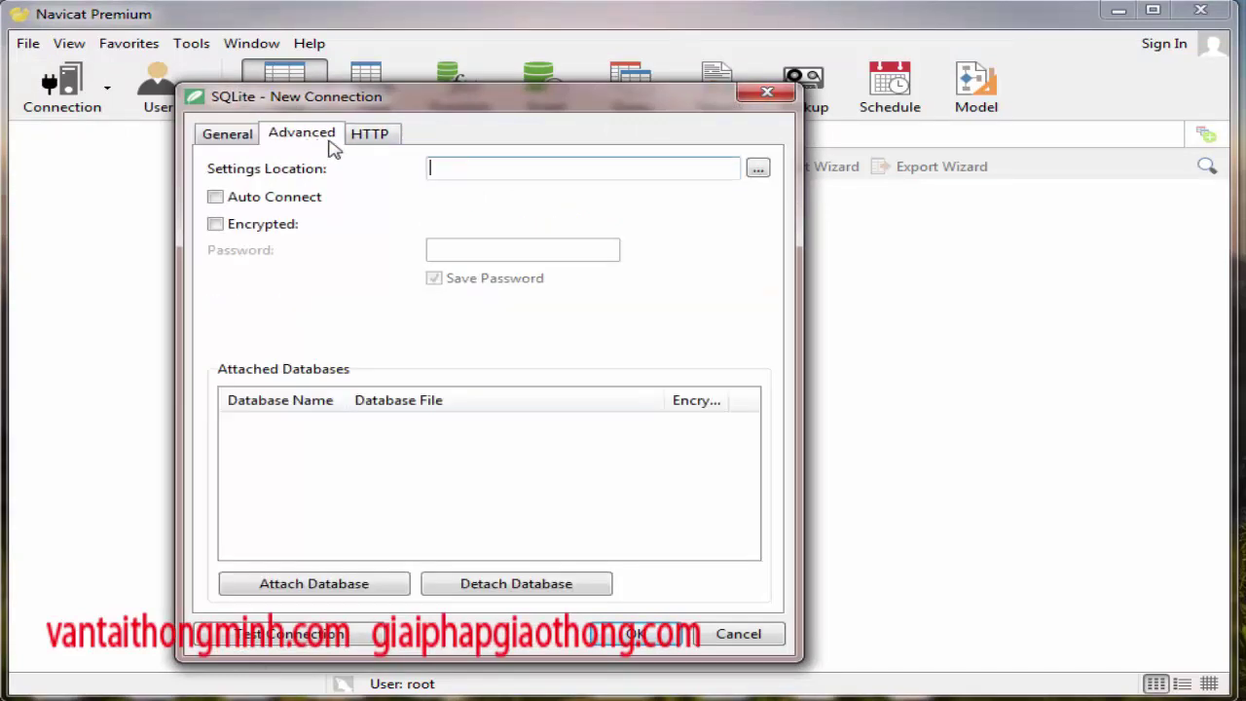
{"action": "left_click", "coordinate": [391, 141]}
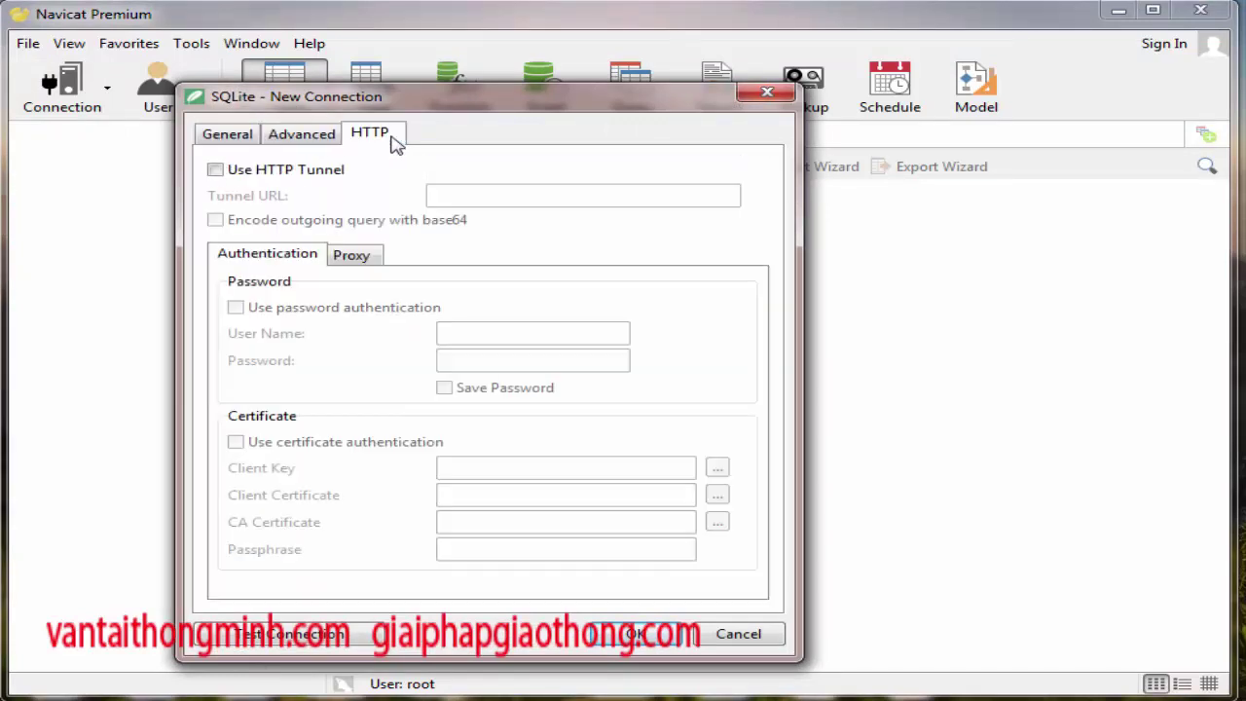
{"action": "left_click", "coordinate": [226, 135]}
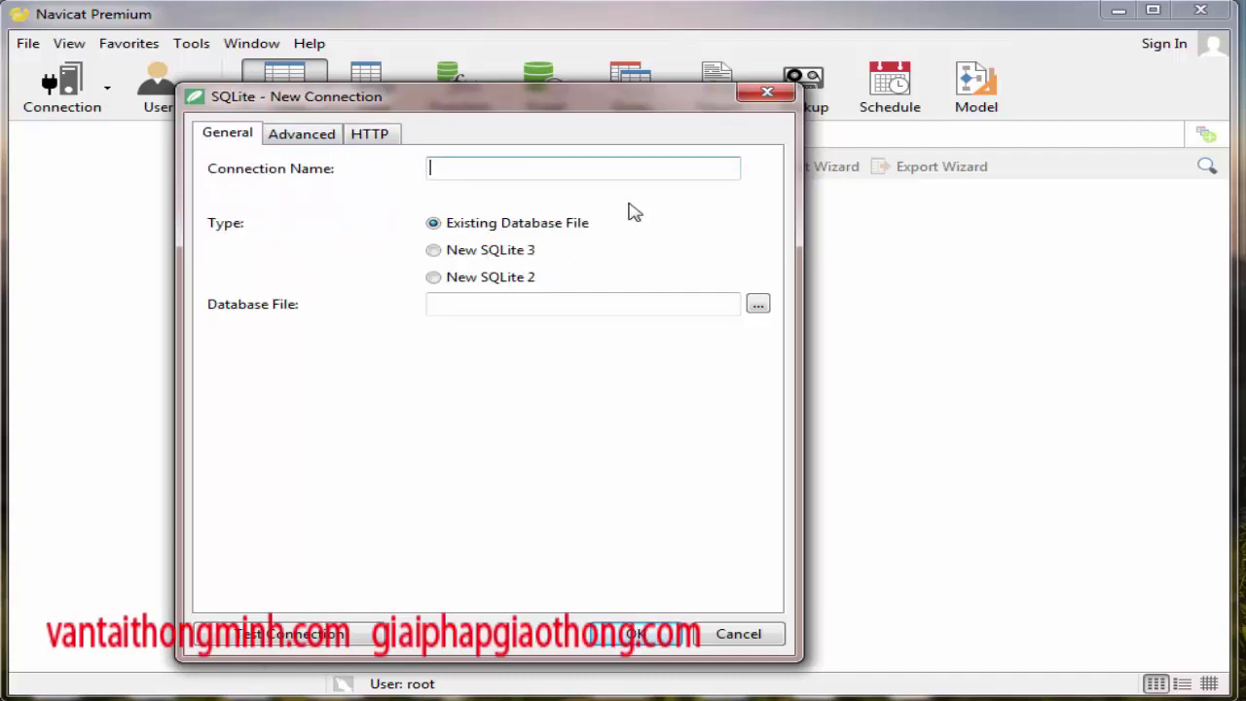
{"action": "left_click", "coordinate": [759, 306]}
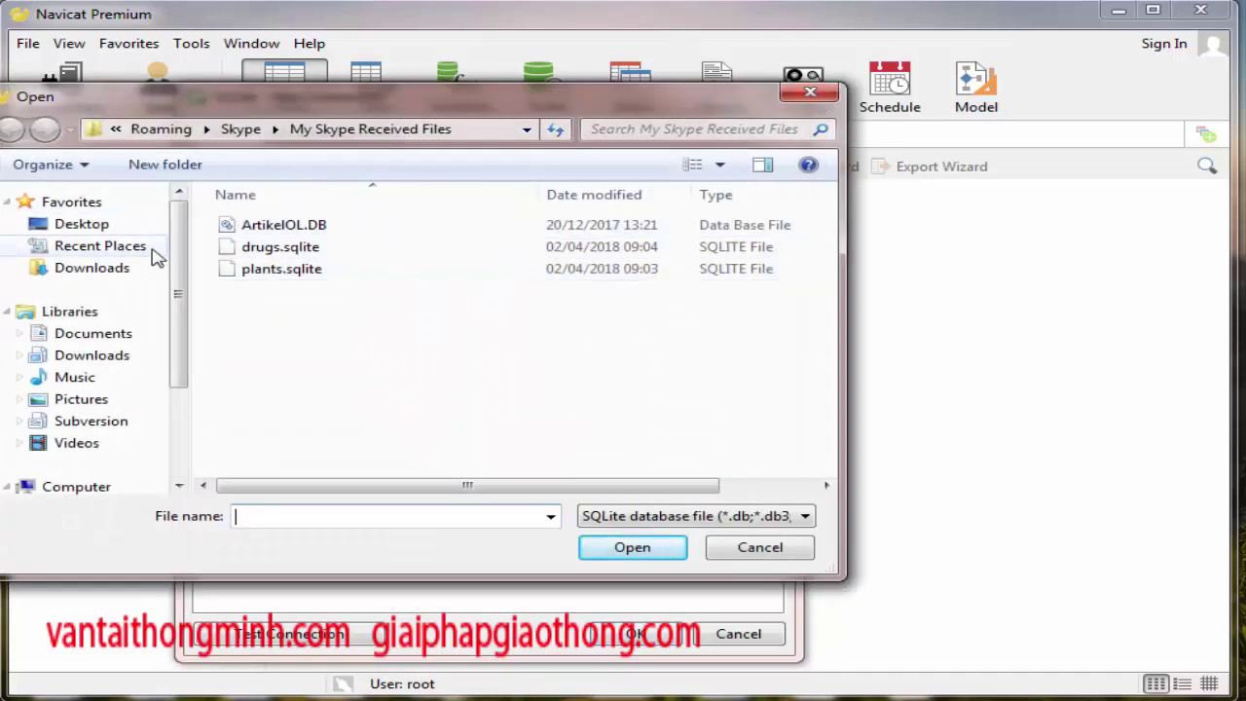
{"action": "left_click", "coordinate": [81, 226]}
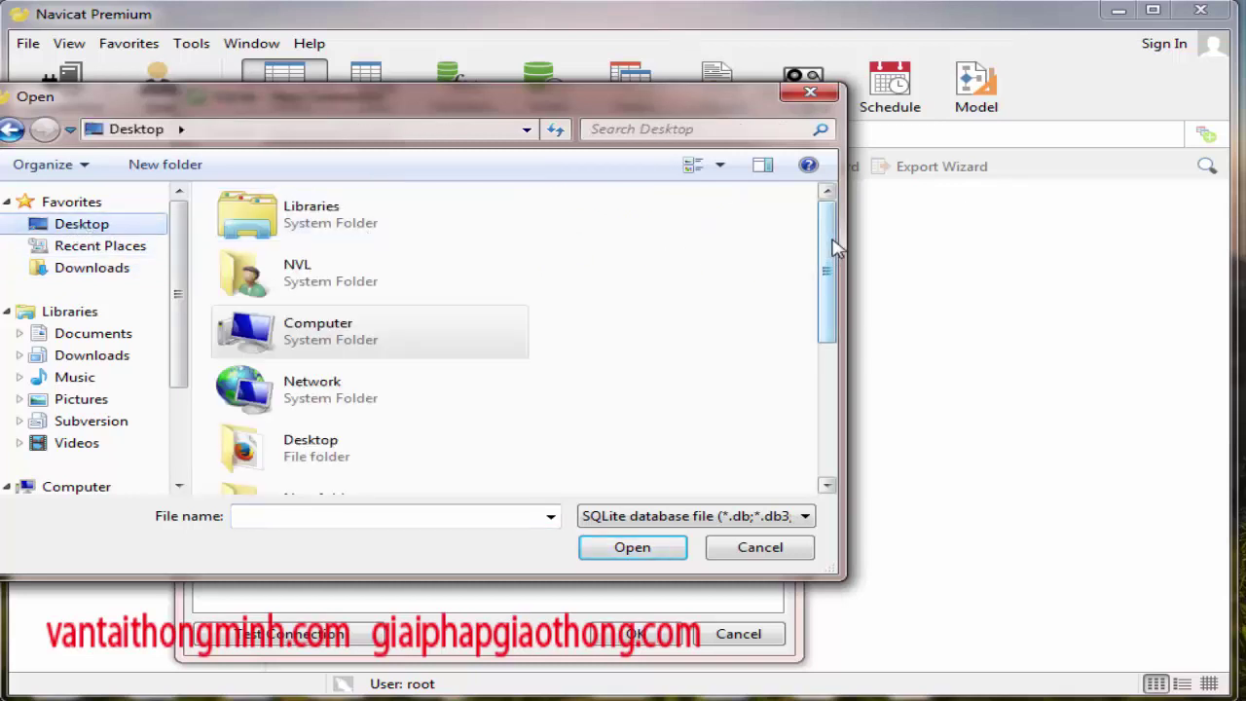
{"action": "left_click_drag", "start_coordinate": [835, 256], "coordinate": [823, 414]}
{"action": "left_click", "coordinate": [322, 462]}
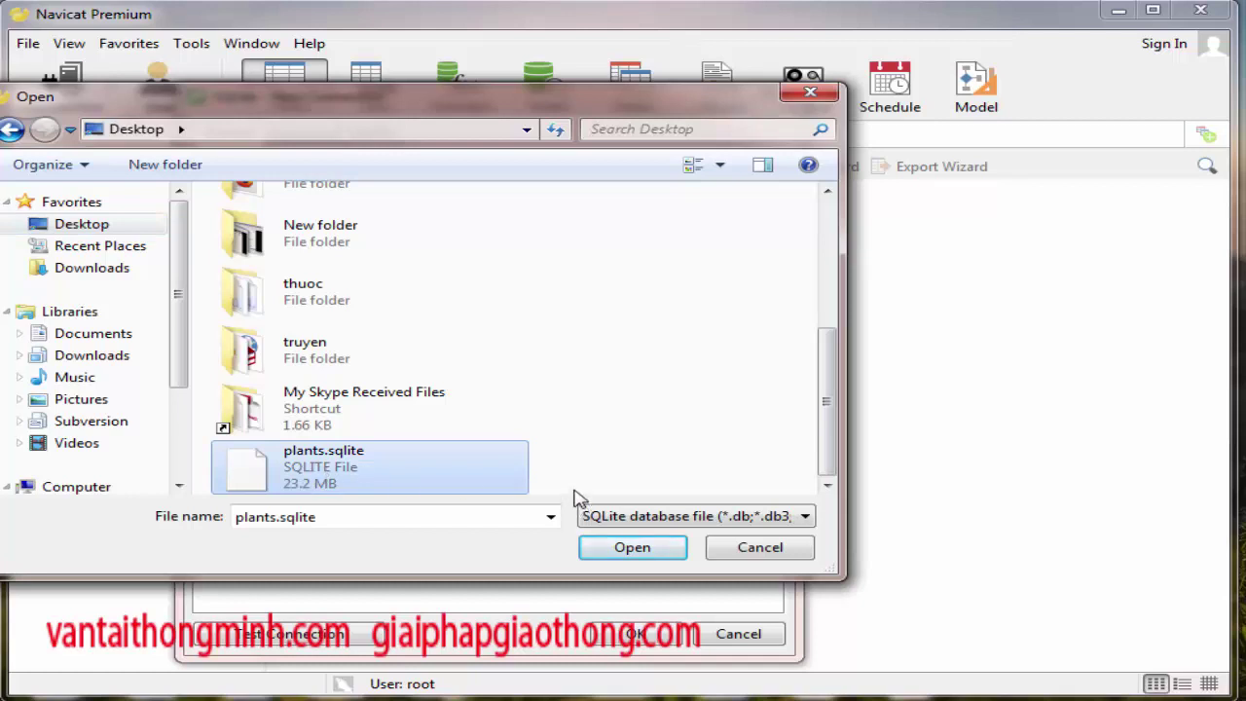
{"action": "left_click", "coordinate": [628, 549]}
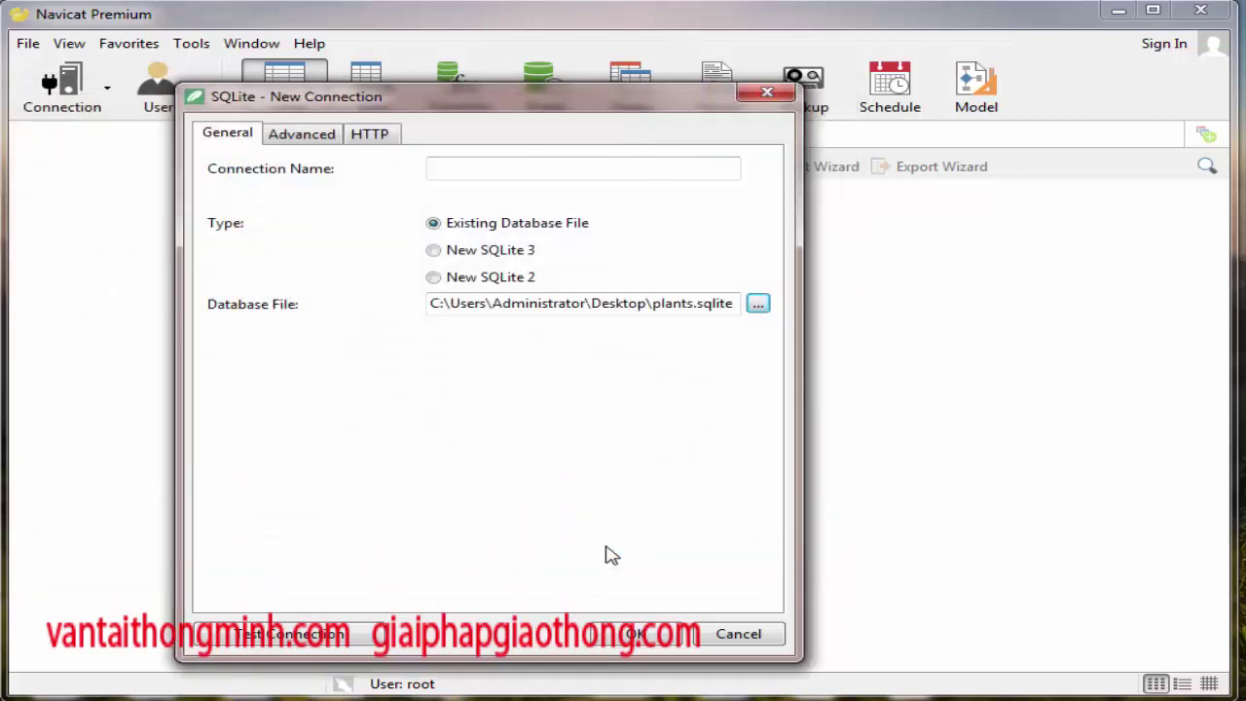
{"action": "left_click", "coordinate": [642, 634]}
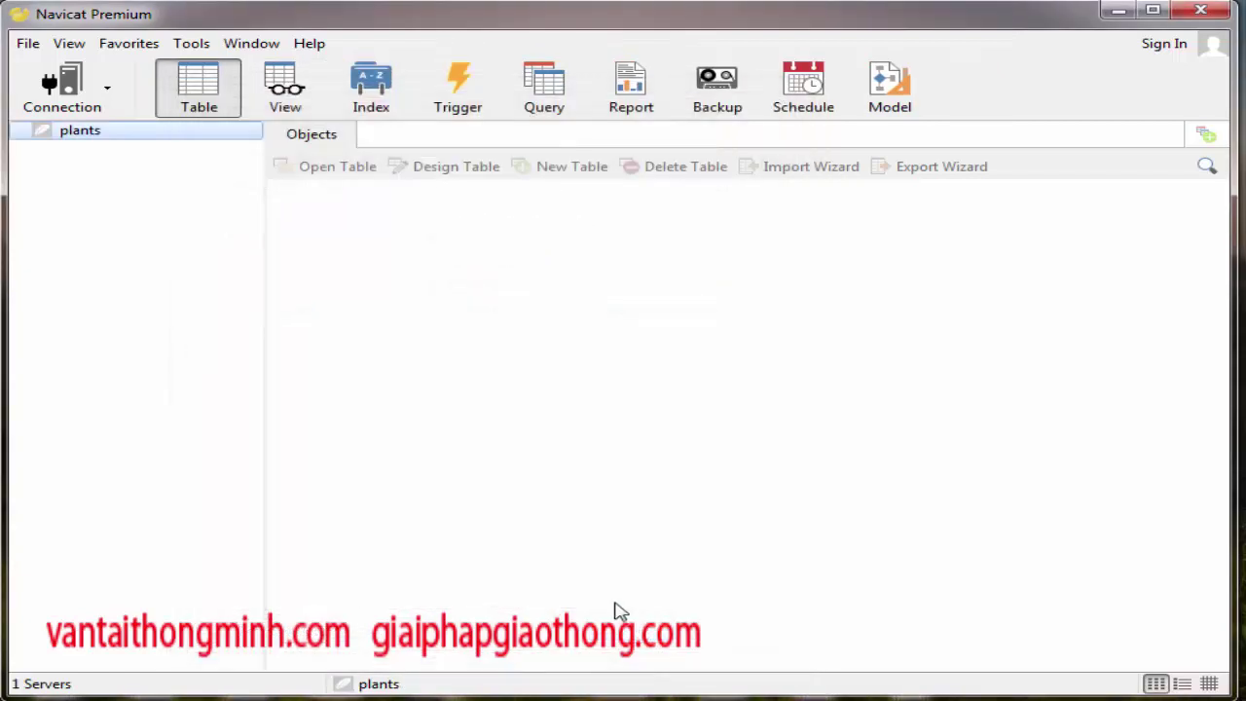
Step: Open the plants connection and its main database, expand the tables and select the plants table
{"action": "right_click", "coordinate": [51, 136]}
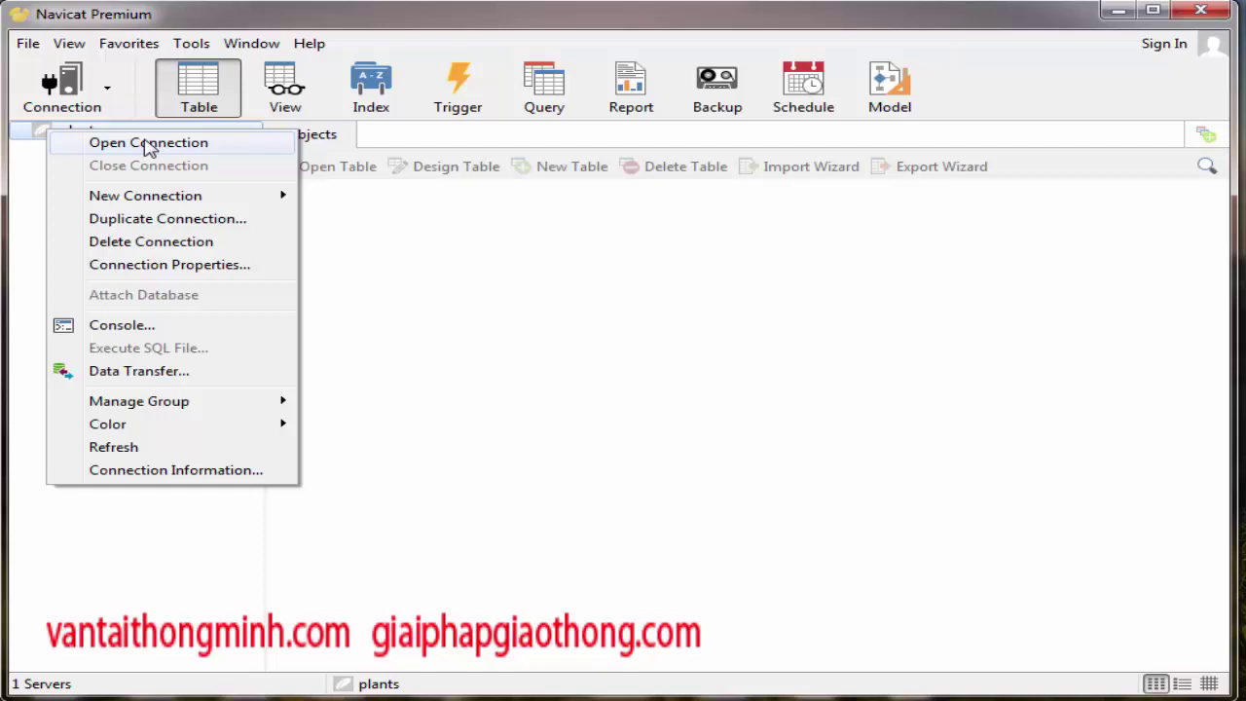
{"action": "left_click", "coordinate": [148, 144]}
{"action": "left_click", "coordinate": [68, 155]}
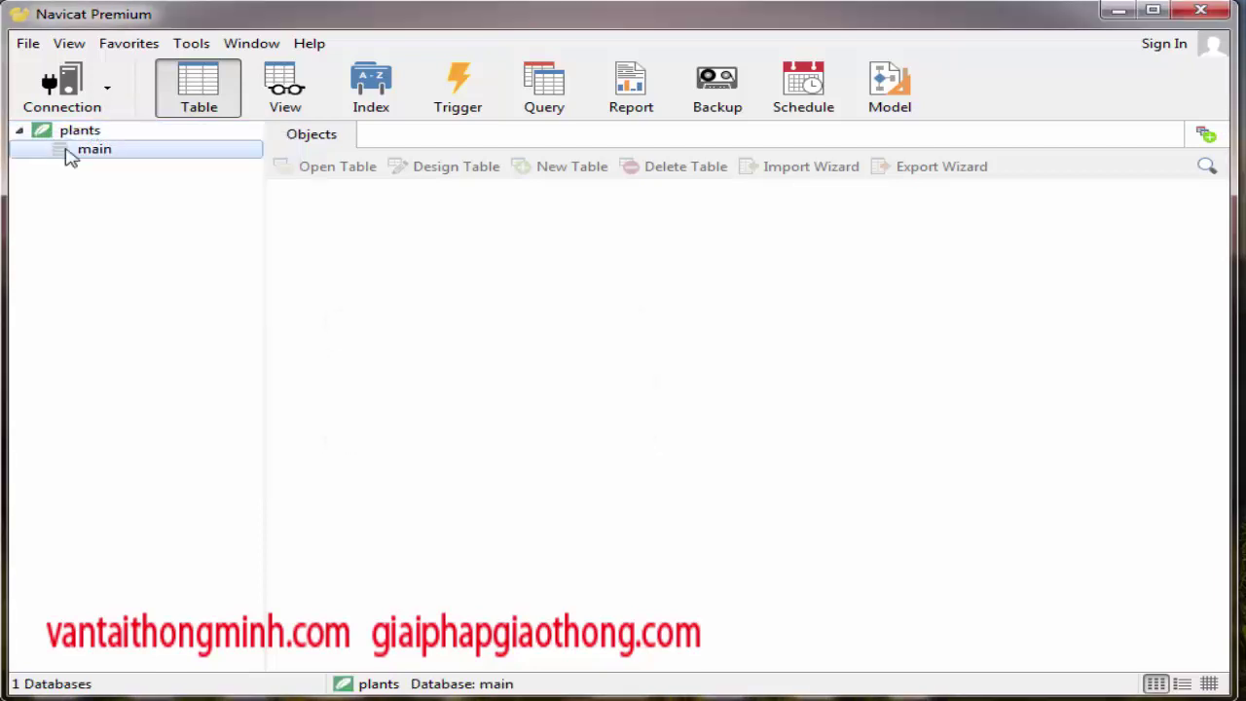
{"action": "double_click", "coordinate": [69, 155]}
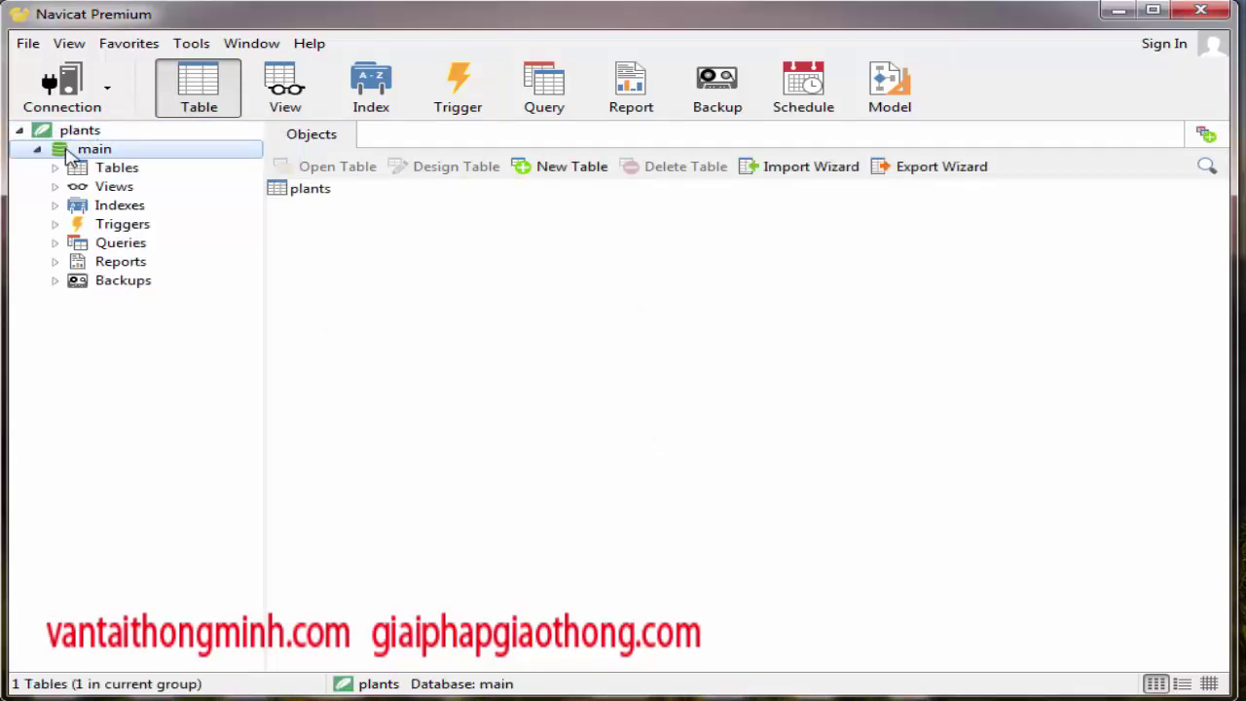
{"action": "left_click", "coordinate": [55, 168]}
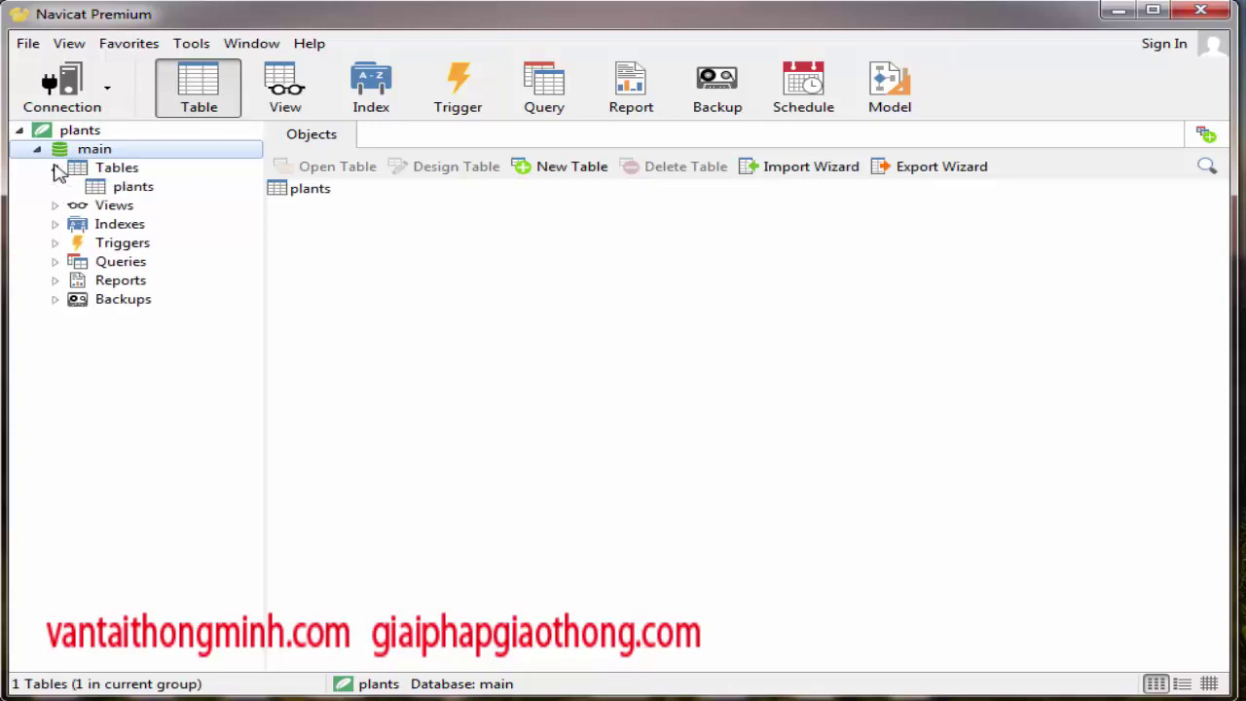
{"action": "left_click", "coordinate": [134, 188]}
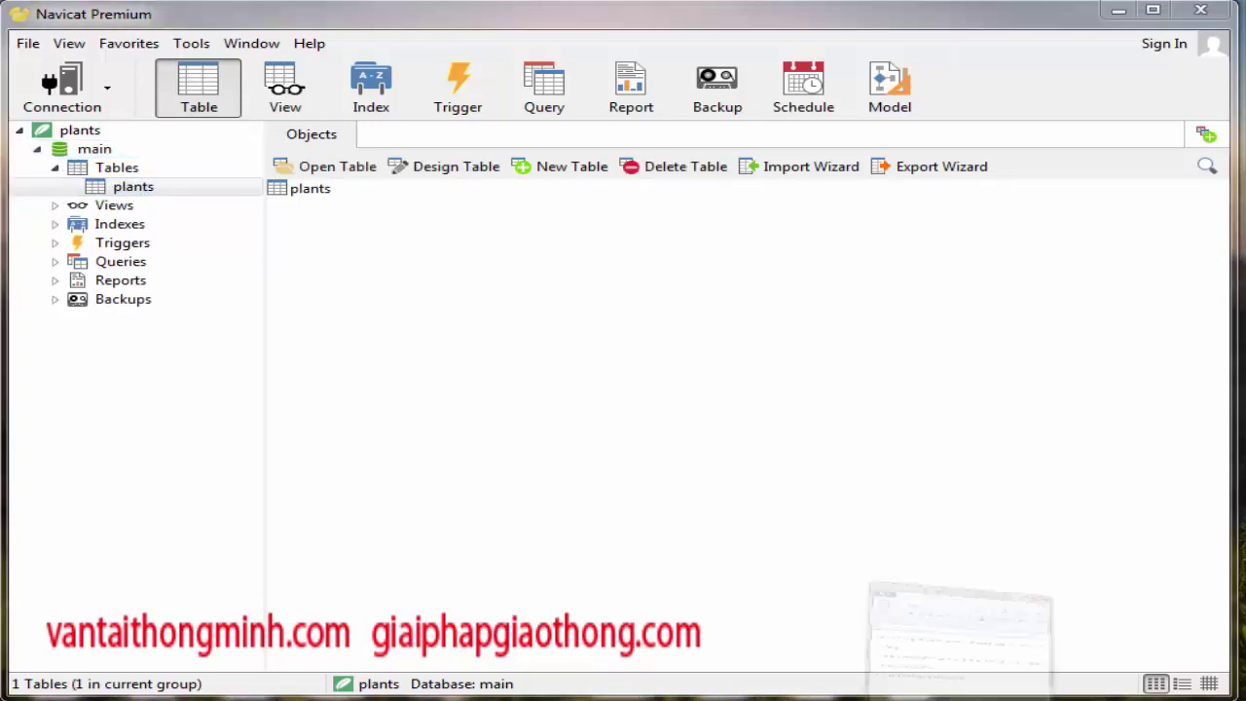
Step: Switch to WordPad and add the note line "- tôi vừa connect vào tập sqlite cần convert" below B1
{"action": "left_click", "coordinate": [925, 695]}
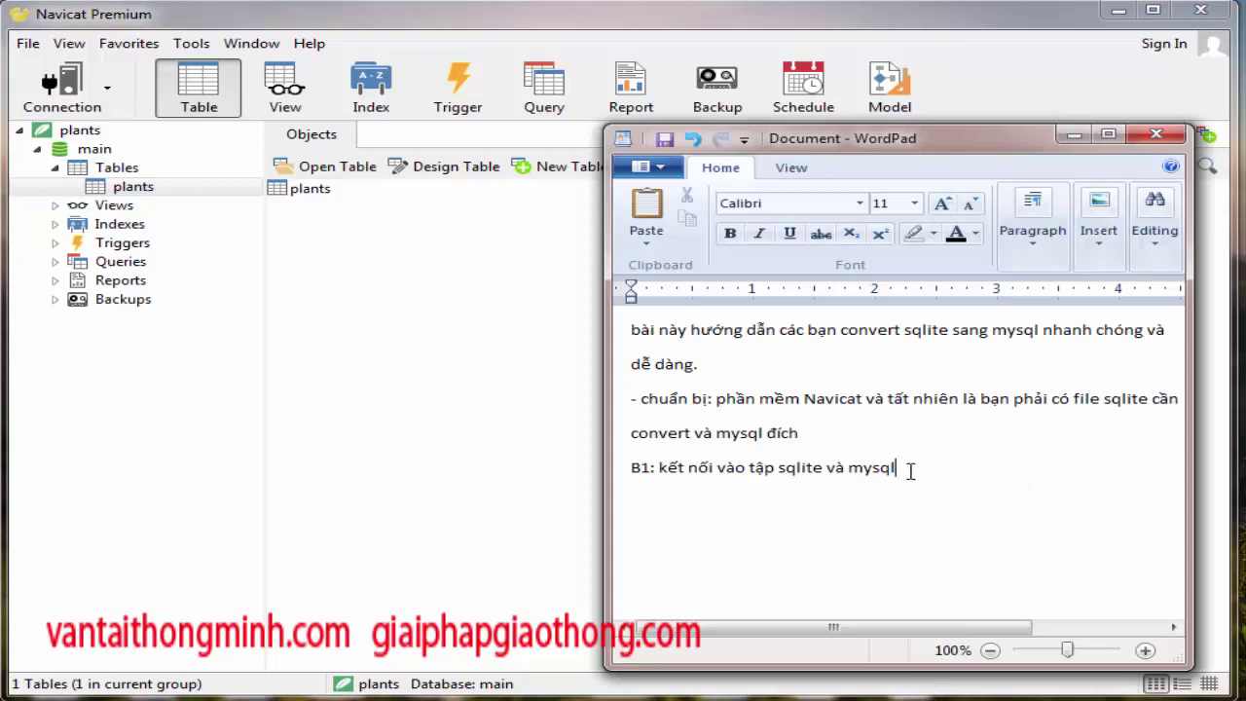
{"action": "type", "text": "tôi vừa connect vào "}
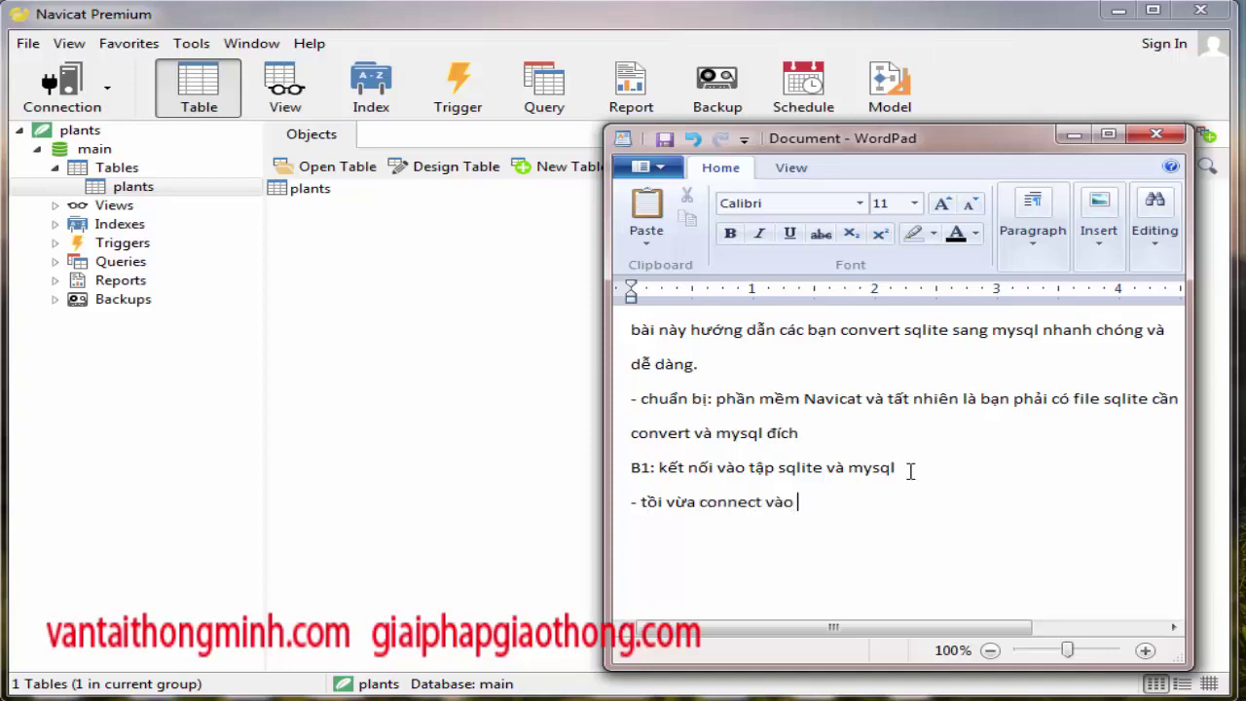
{"action": "type", "text": "tập sqlit e cần convert"}
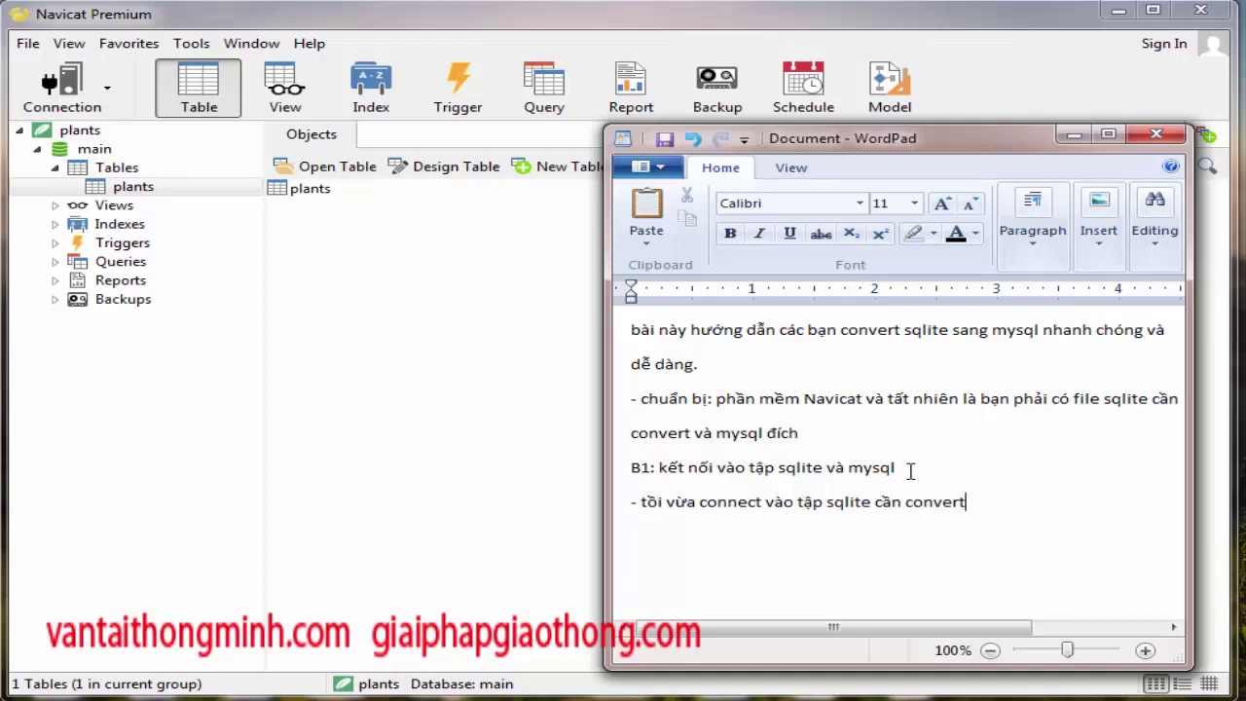
{"action": "left_click", "coordinate": [647, 502]}
{"action": "key", "text": "BackSpace"}
{"action": "key", "text": "BackSpace"}
{"action": "type", "text": "ôi"}
Step: Append "-> giờ tôi connect vào mysql" to the last note, start a new line and widen the document window
{"action": "left_click", "coordinate": [985, 501]}
{"action": "type", "text": "->giờ tôi connect vào mysql"}
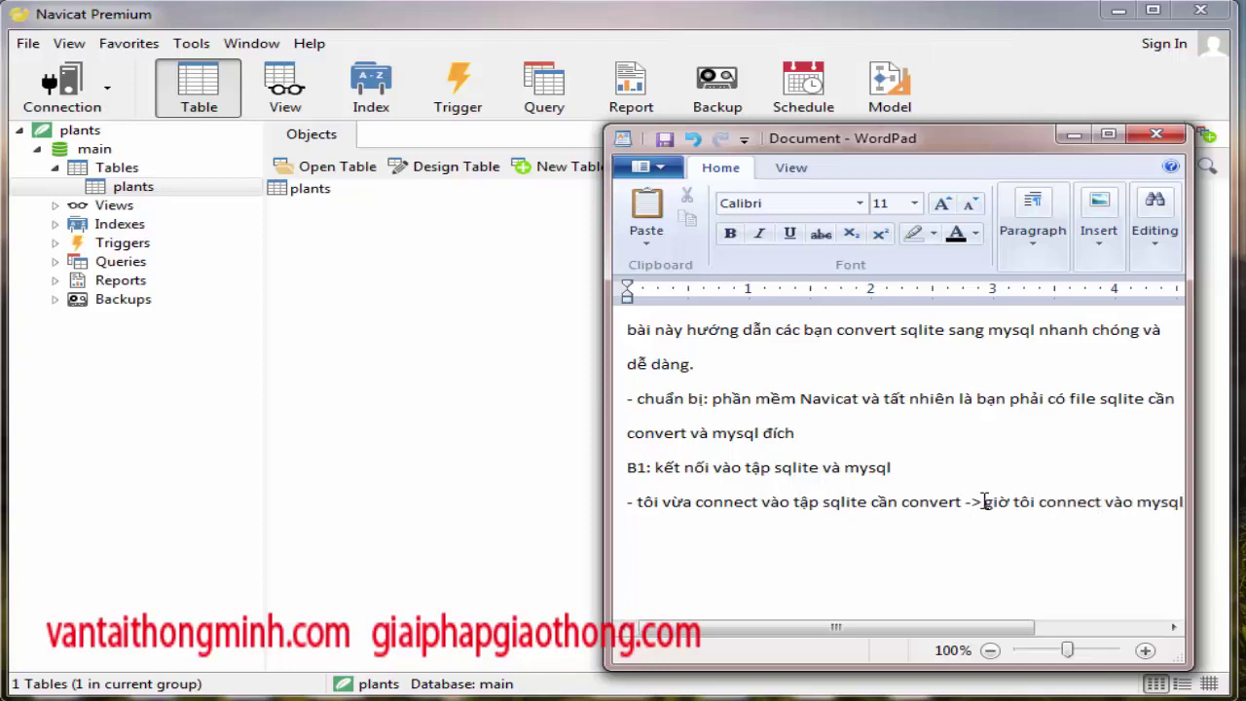
{"action": "key", "text": "Return"}
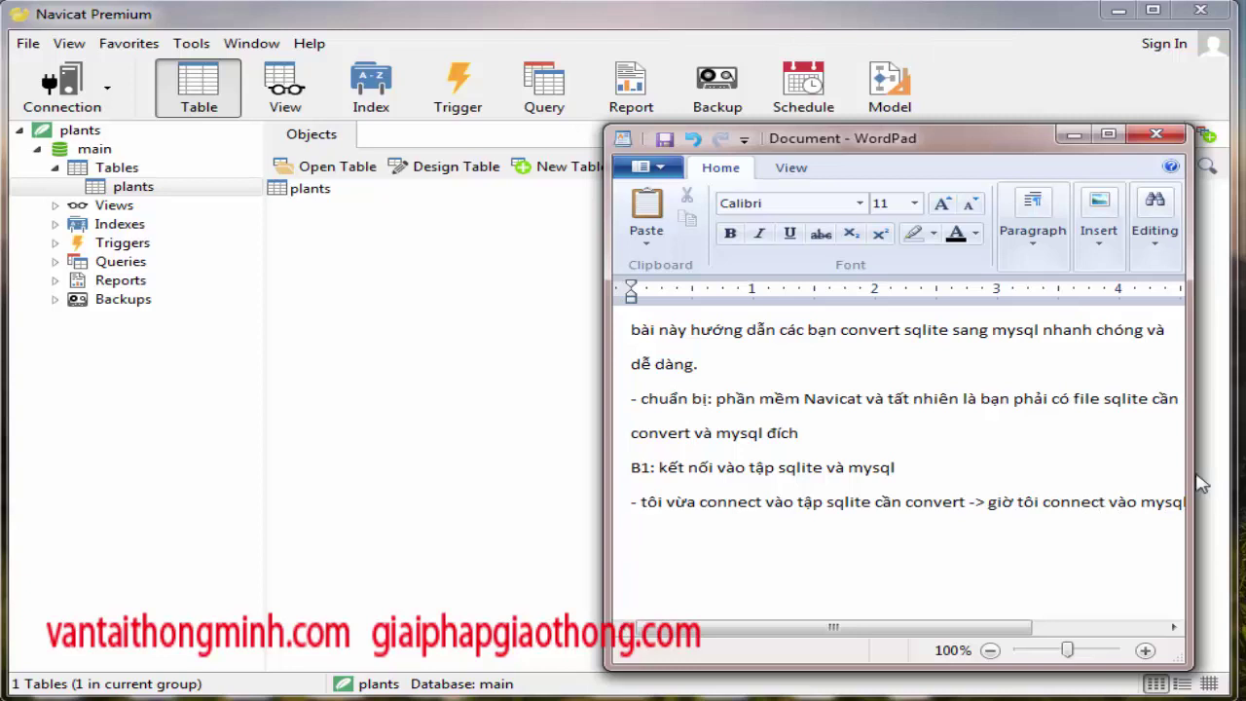
{"action": "left_click_drag", "start_coordinate": [1188, 477], "coordinate": [1223, 477]}
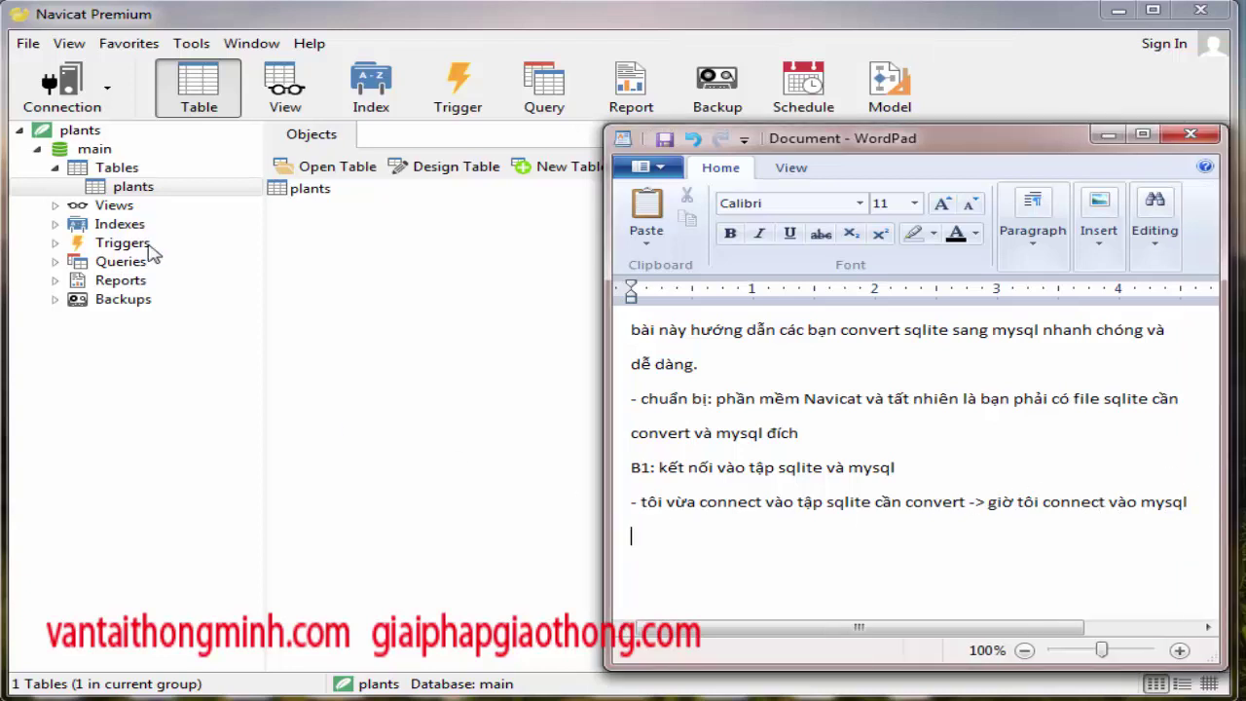
Step: Switch to Navicat Premium and create a MySQL connection to localhost on port 3306 as root, entering the account password
{"action": "left_click", "coordinate": [492, 29]}
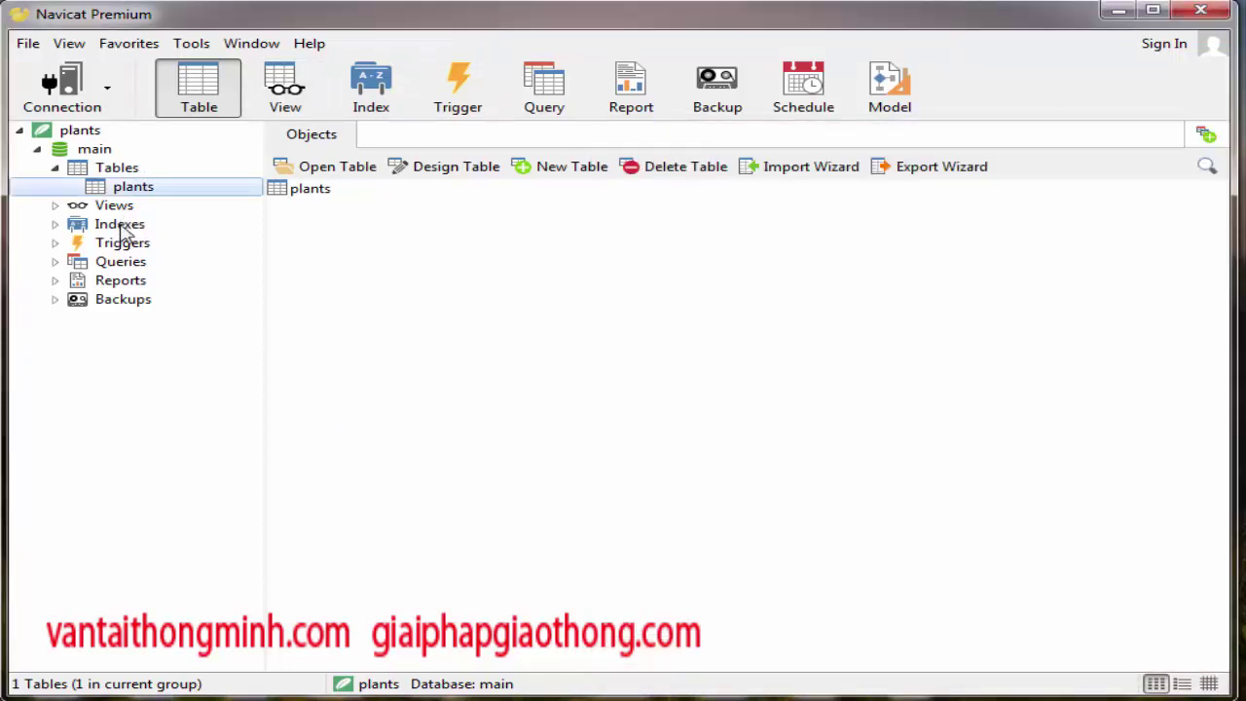
{"action": "left_click", "coordinate": [85, 94]}
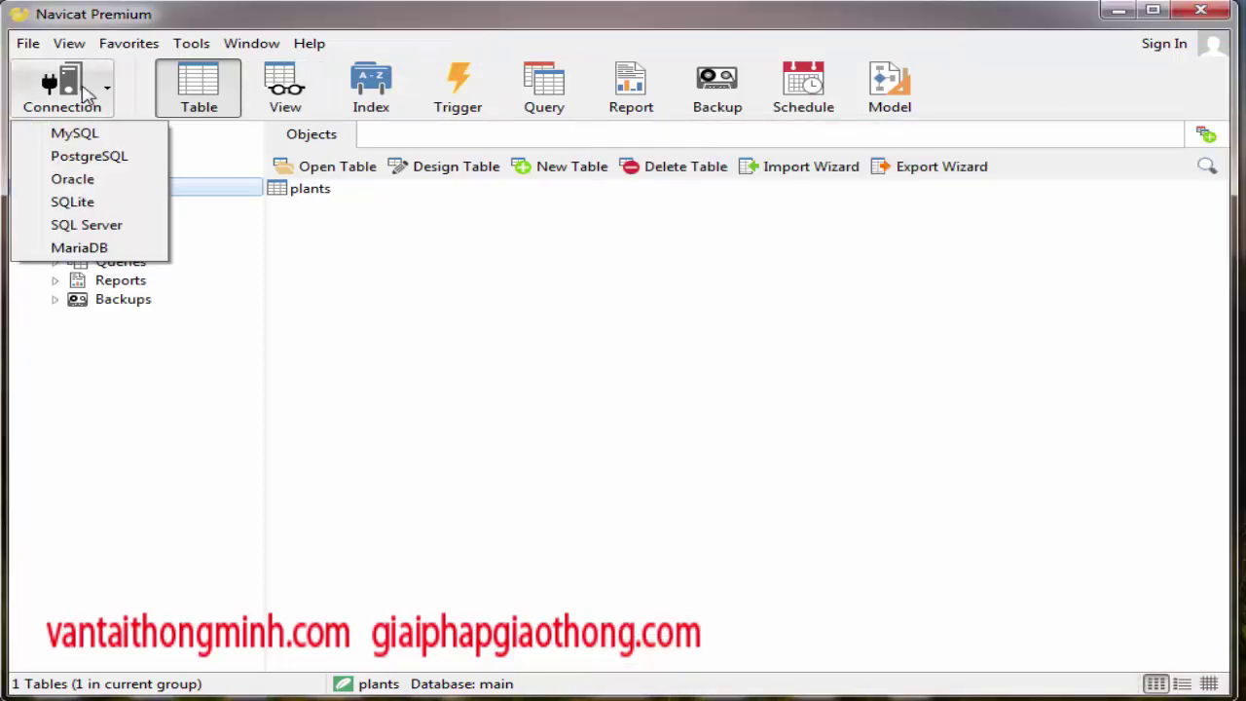
{"action": "left_click", "coordinate": [76, 134]}
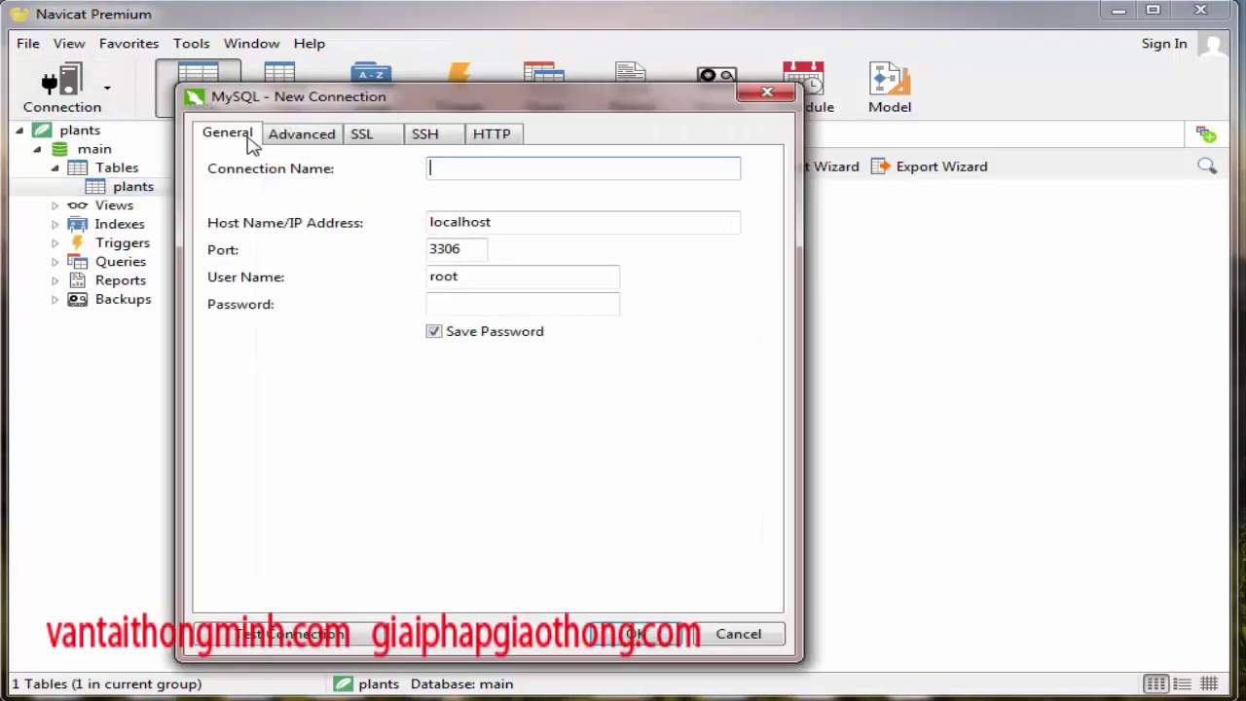
{"action": "left_click", "coordinate": [468, 302]}
{"action": "type", "text": "•••••"}
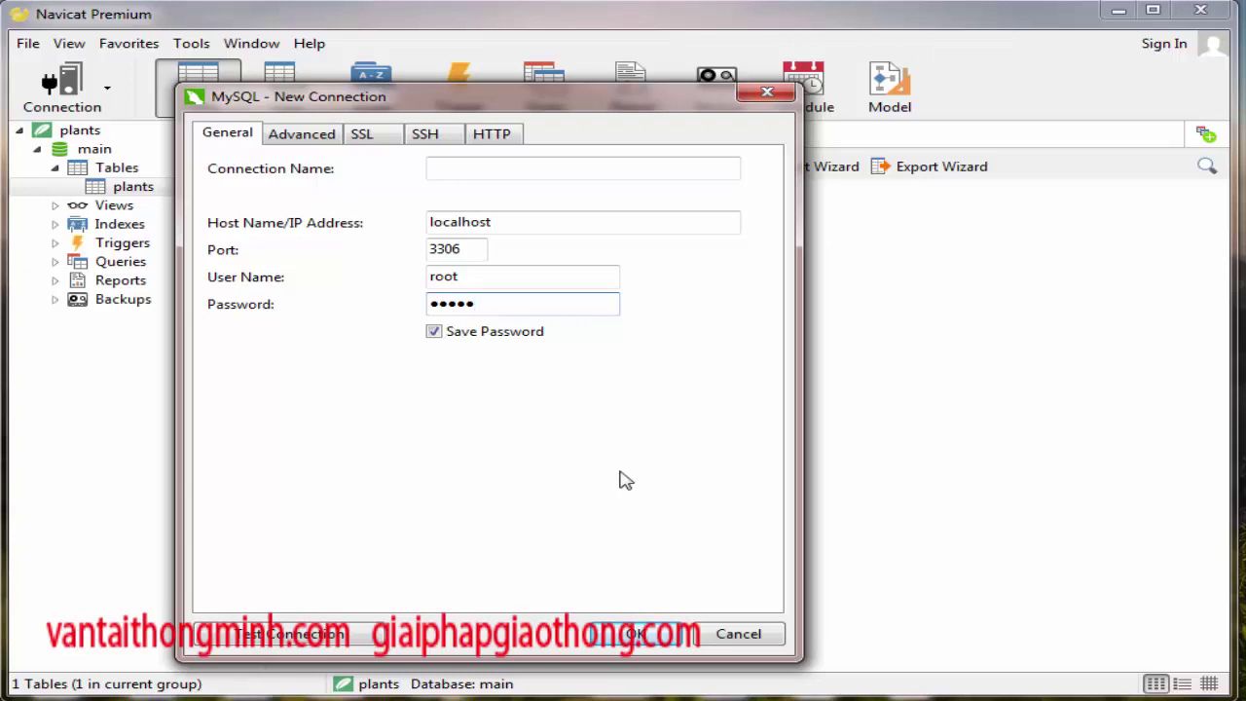
{"action": "left_click", "coordinate": [639, 635]}
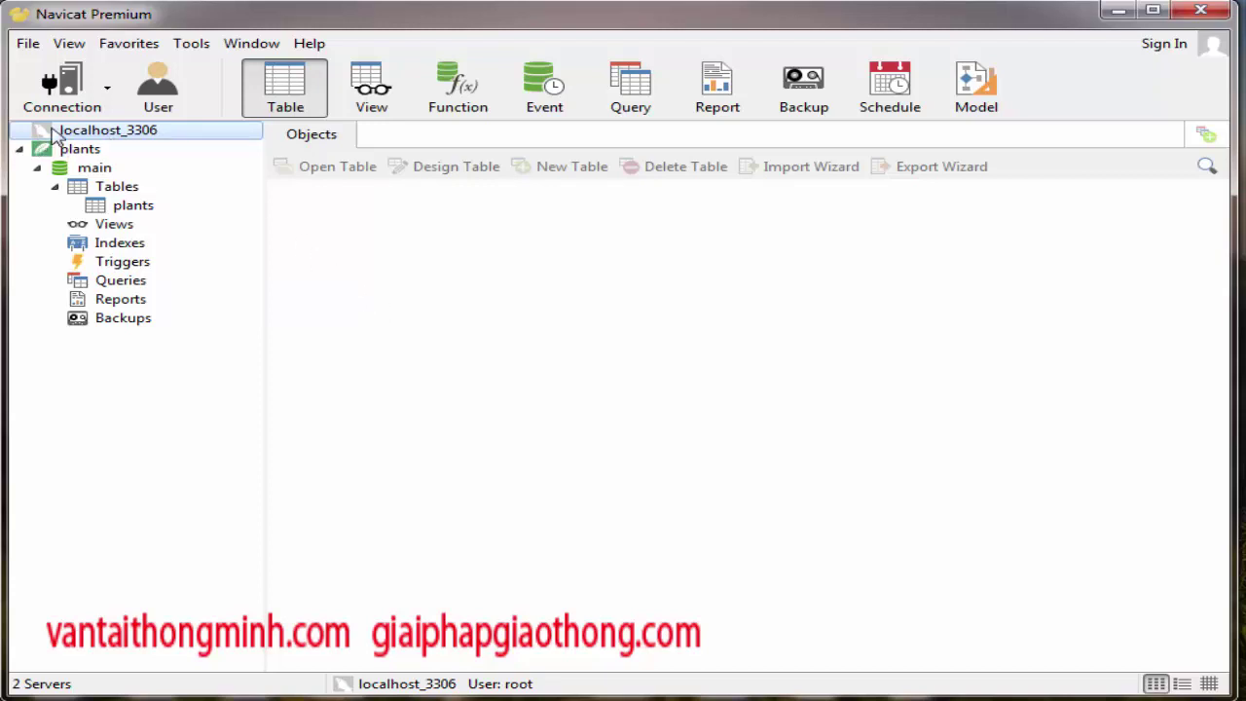
Step: Open the new localhost MySQL connection to list its databases
{"action": "right_click", "coordinate": [55, 136]}
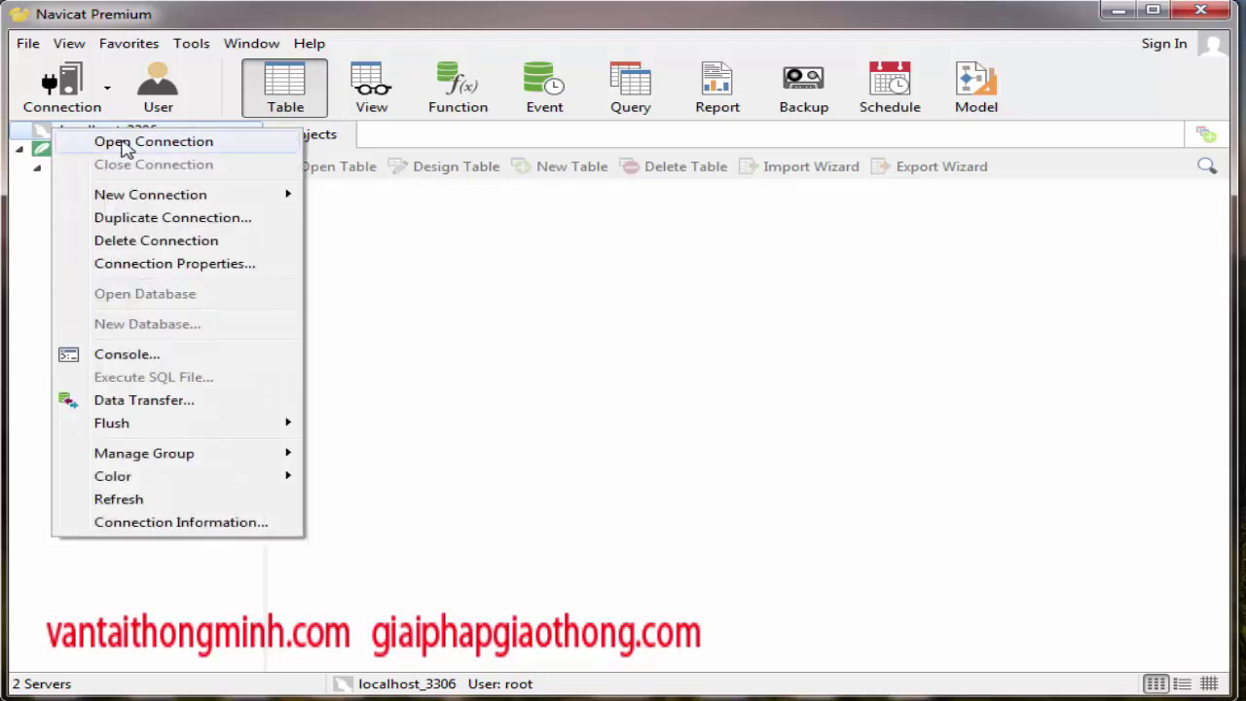
{"action": "left_click", "coordinate": [116, 141]}
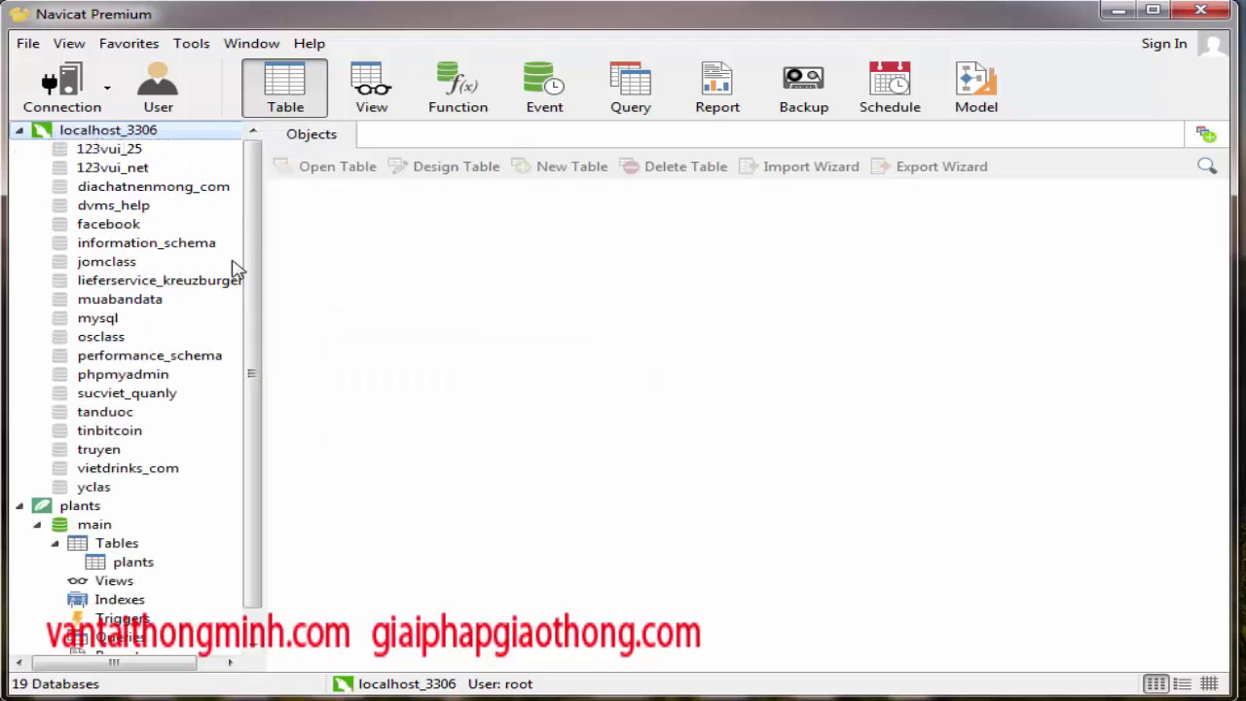
{"action": "left_click_drag", "start_coordinate": [261, 319], "coordinate": [276, 294]}
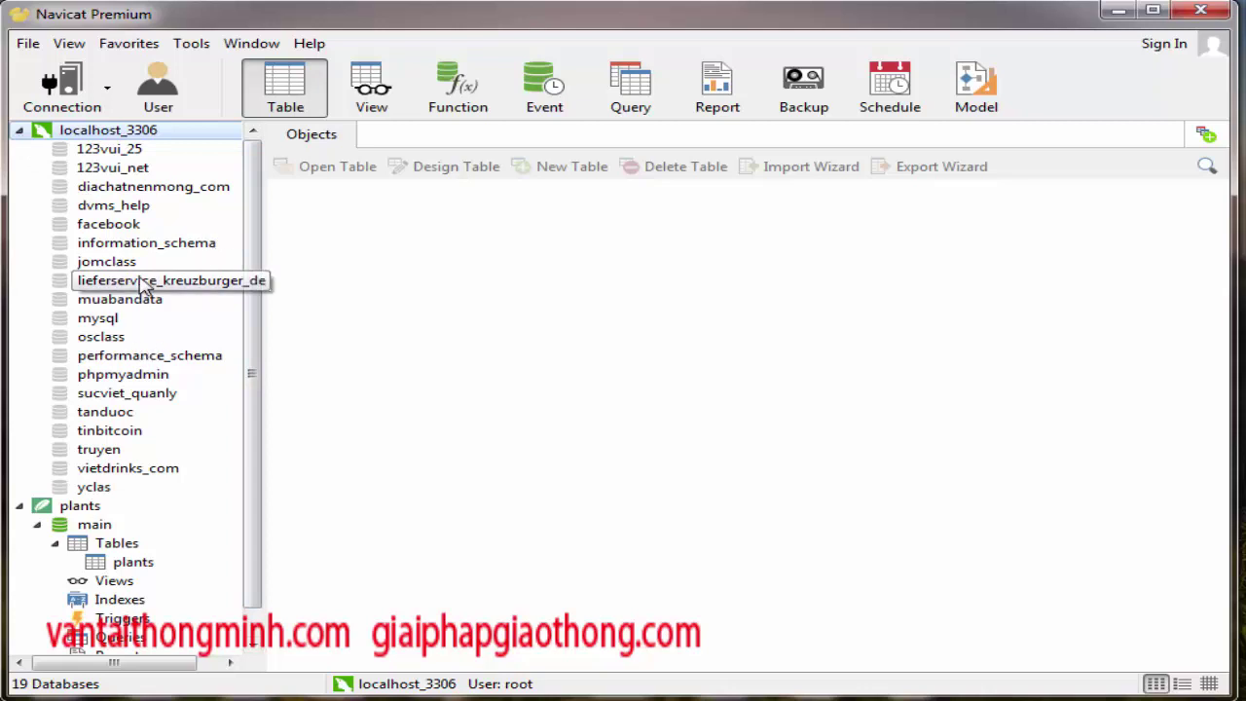
Step: Switch to the WordPad notes document
{"action": "key", "text": "alt+Tab"}
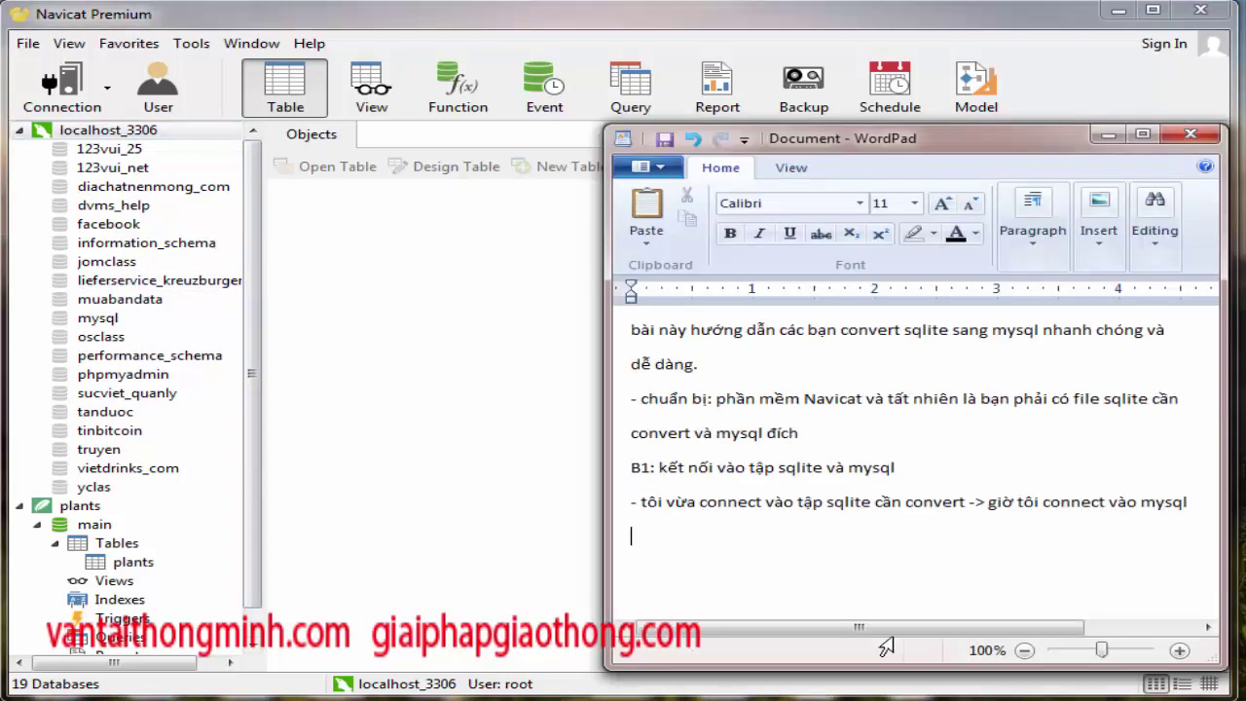
{"action": "type", "text": "cac bạn thấy"}
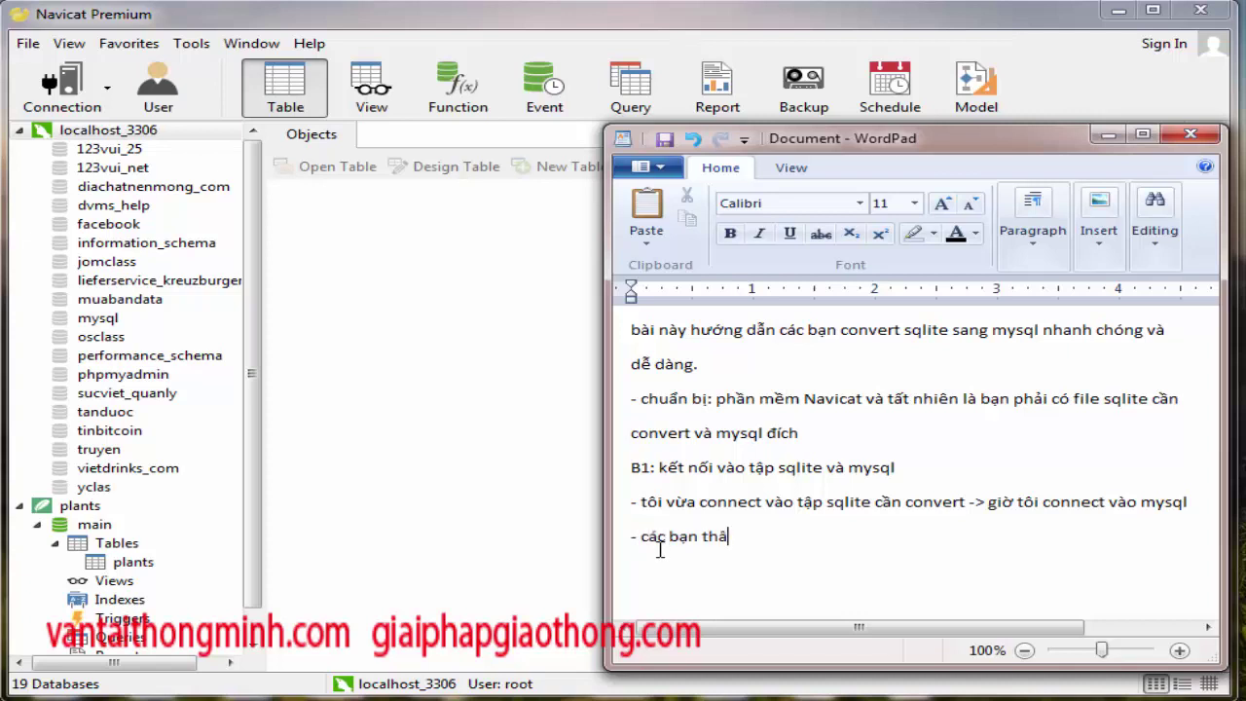
{"action": "key", "text": "BackSpace"}
{"action": "key", "text": "BackSpace"}
{"action": "key", "text": "BackSpace"}
{"action": "key", "text": "BackSpace"}
{"action": "key", "text": "BackSpace"}
{"action": "key", "text": "BackSpace"}
{"action": "key", "text": "BackSpace"}
{"action": "key", "text": "BackSpace"}
{"action": "key", "text": "BackSpace"}
{"action": "key", "text": "BackSpace"}
{"action": "key", "text": "BackSpace"}
{"action": "key", "text": "BackSpace"}
{"action": "key", "text": "BackSpace"}
{"action": "type", "text": "sau khi conn"}
{"action": "key", "text": "BackSpace"}
{"action": "key", "text": "BackSpace"}
{"action": "key", "text": "BackSpace"}
{"action": "key", "text": "BackSpace"}
{"action": "key", "text": "BackSpace"}
{"action": "key", "text": "BackSpace"}
{"action": "key", "text": "BackSpace"}
{"action": "key", "text": "BackSpace"}
{"action": "key", "text": "BackSpace"}
{"action": "key", "text": "BackSpace"}
{"action": "key", "text": "BackSpace"}
{"action": "key", "text": "BackSpace"}
Step: Write the note line "- sau khi connect xong -> giờ tôi tiến hành convert" at the end of the document
{"action": "type", "text": "sau khi connect xong"}
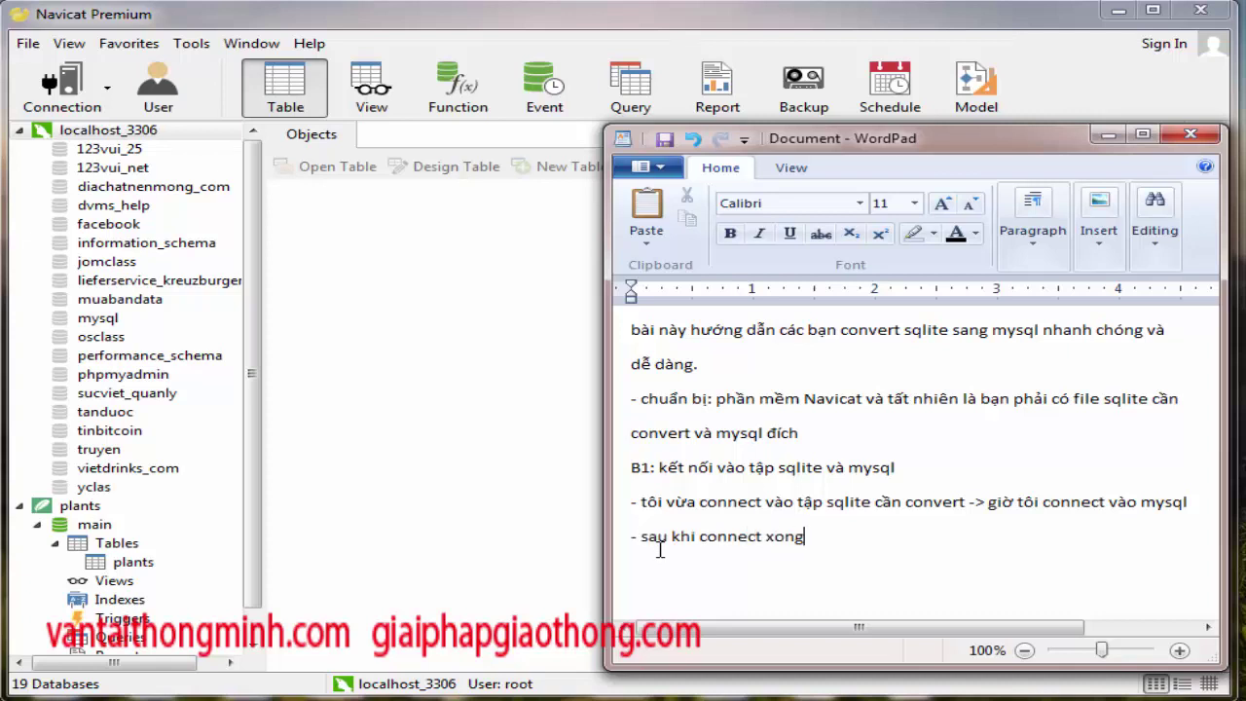
{"action": "type", "text": ", giờ"}
{"action": "key", "text": "BackSpace"}
{"action": "key", "text": "BackSpace"}
{"action": "key", "text": "BackSpace"}
{"action": "type", "text": "-> giờ tôi tiêns hành"}
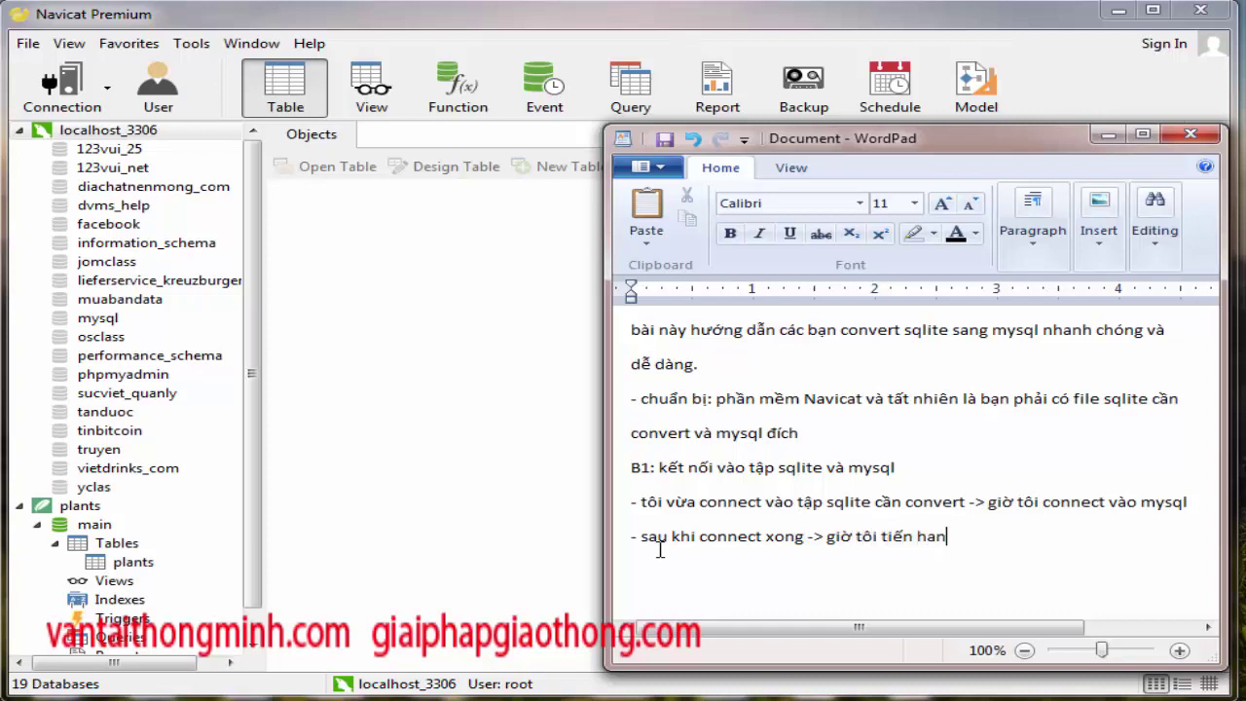
{"action": "type", "text": " convert"}
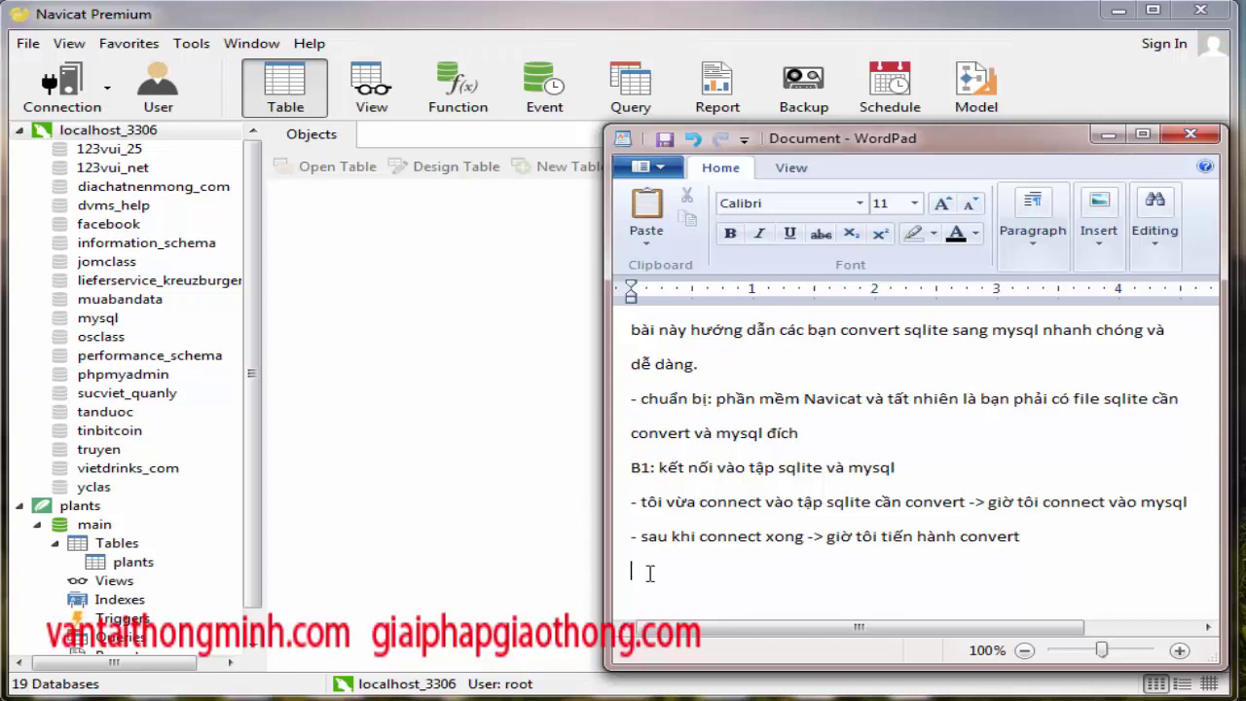
Step: Add the note "-> nhấn chuột phải vào sqlite" on a new line
{"action": "type", "text": "nhấn chuột phải vào "}
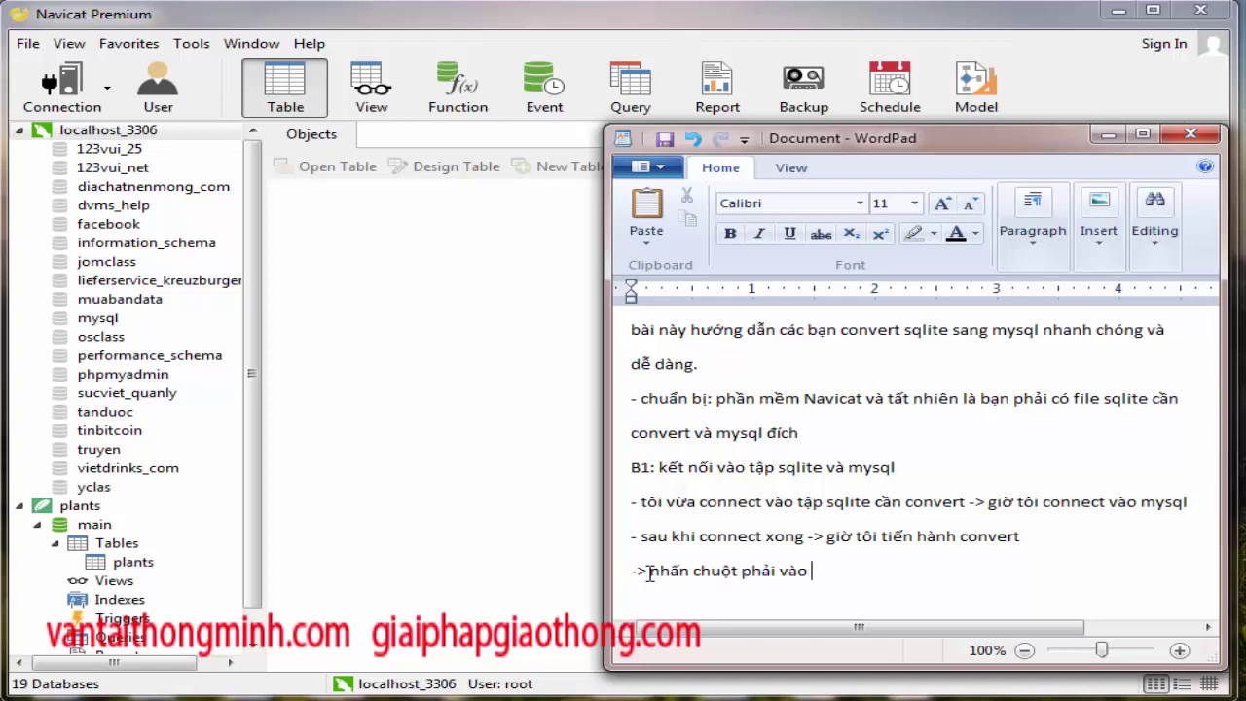
{"action": "type", "text": "sqm"}
{"action": "key", "text": "BackSpace"}
{"action": "type", "text": "lite"}
Step: Check the commands offered for the main database in Navicat Premium, return to WordPad and append "-> chọn Data tranf" to the last note
{"action": "left_click", "coordinate": [101, 531]}
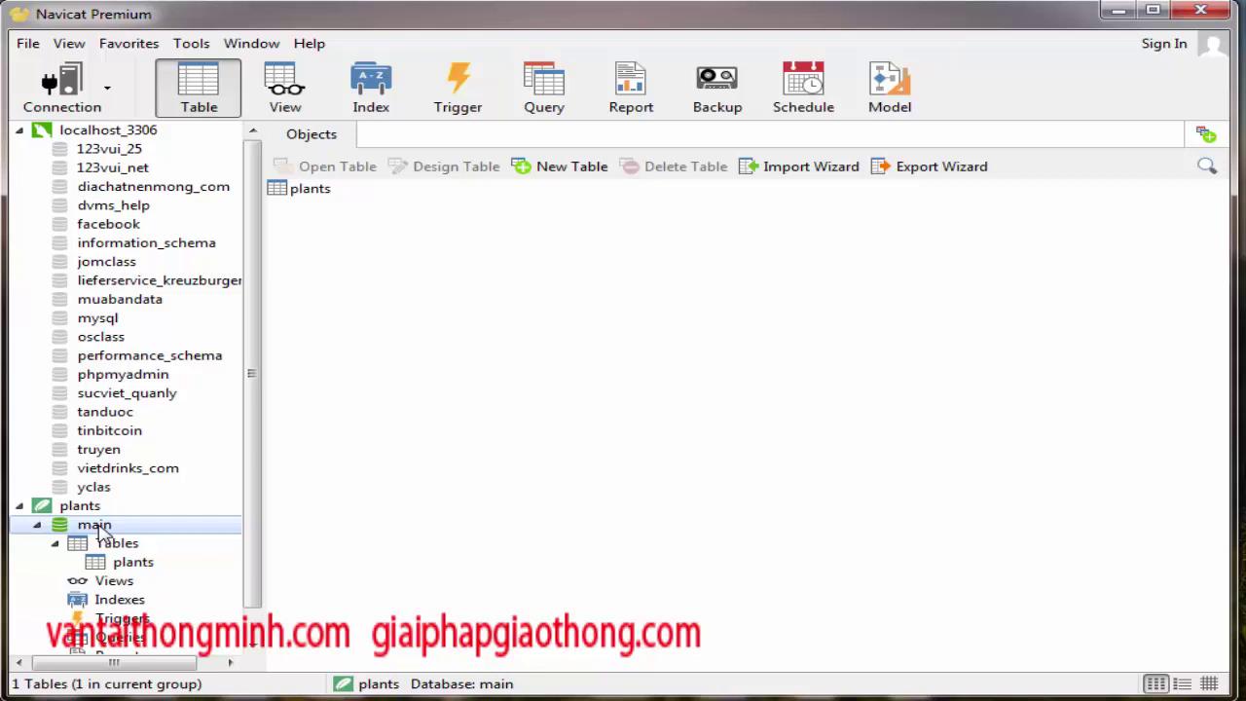
{"action": "right_click", "coordinate": [101, 530]}
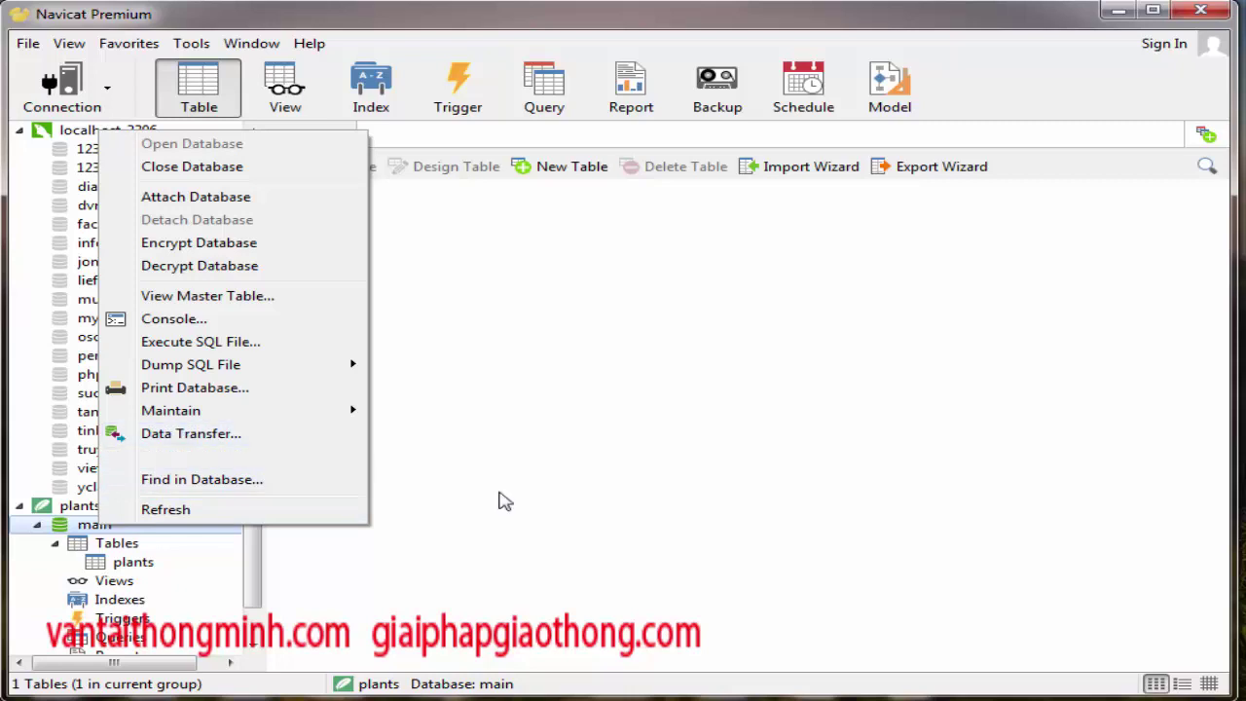
{"action": "key", "text": "alt+Tab"}
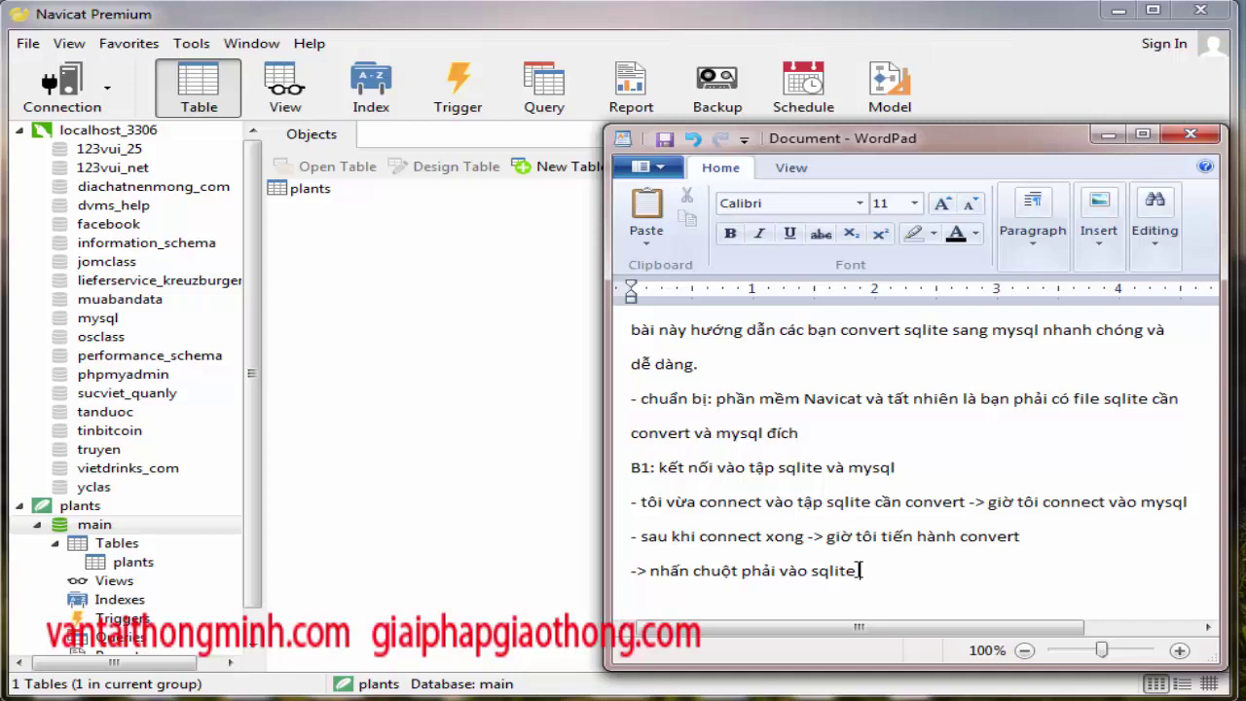
{"action": "type", "text": "."}
{"action": "type", "text": "> co"}
{"action": "type", "text": "họn "}
{"action": "type", "text": "Data"}
{"action": "type", "text": " tranf"}
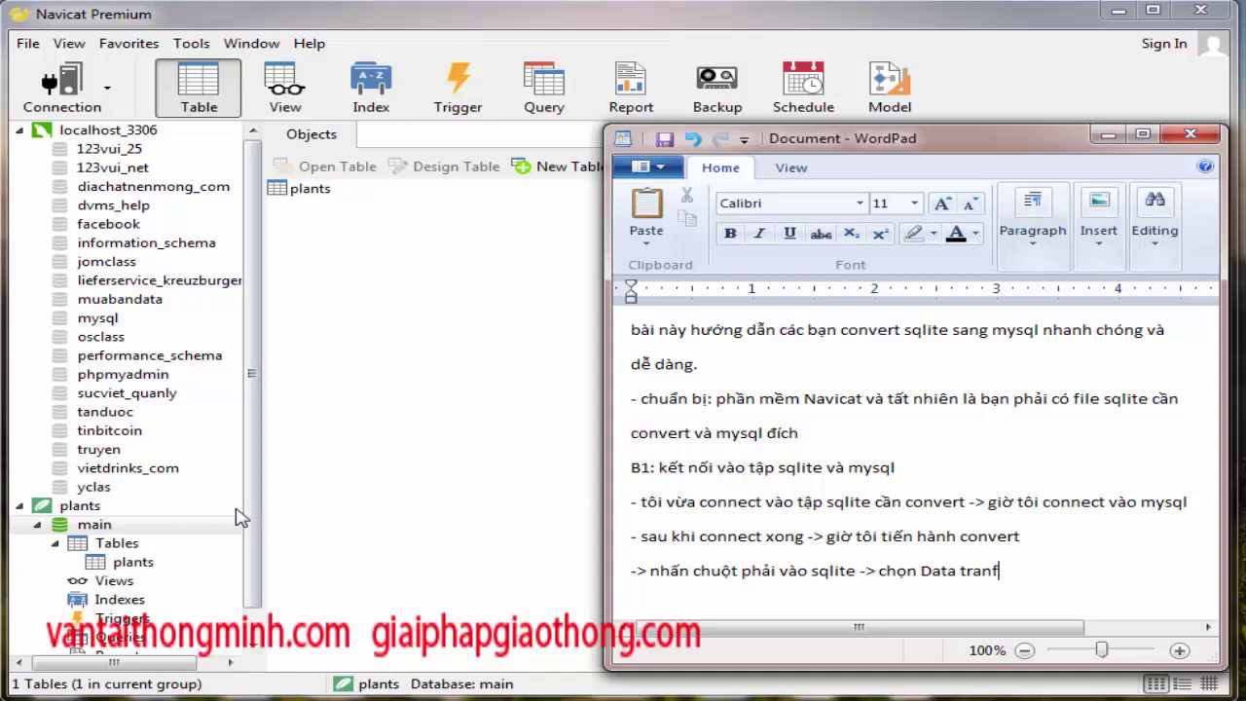
Step: Check the Data Transfer command's spelling in Navicat Premium and correct the end of the WordPad note to "Data transfe"
{"action": "right_click", "coordinate": [109, 530]}
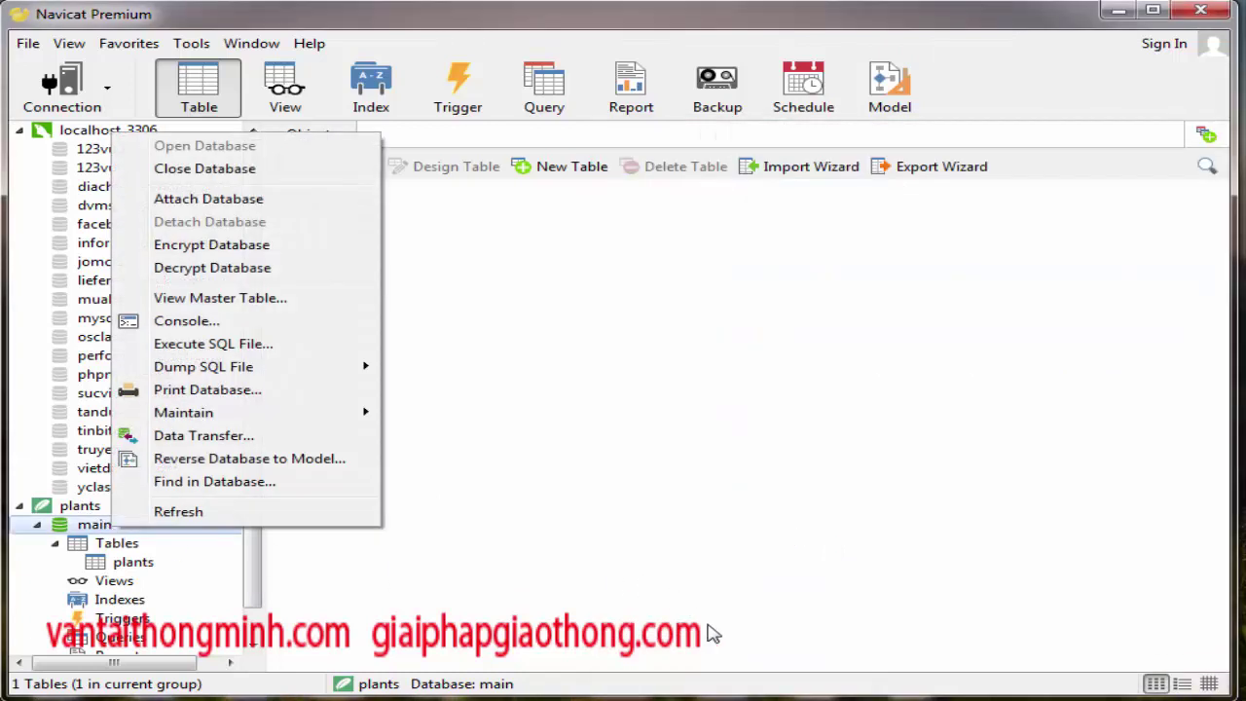
{"action": "left_click", "coordinate": [737, 637]}
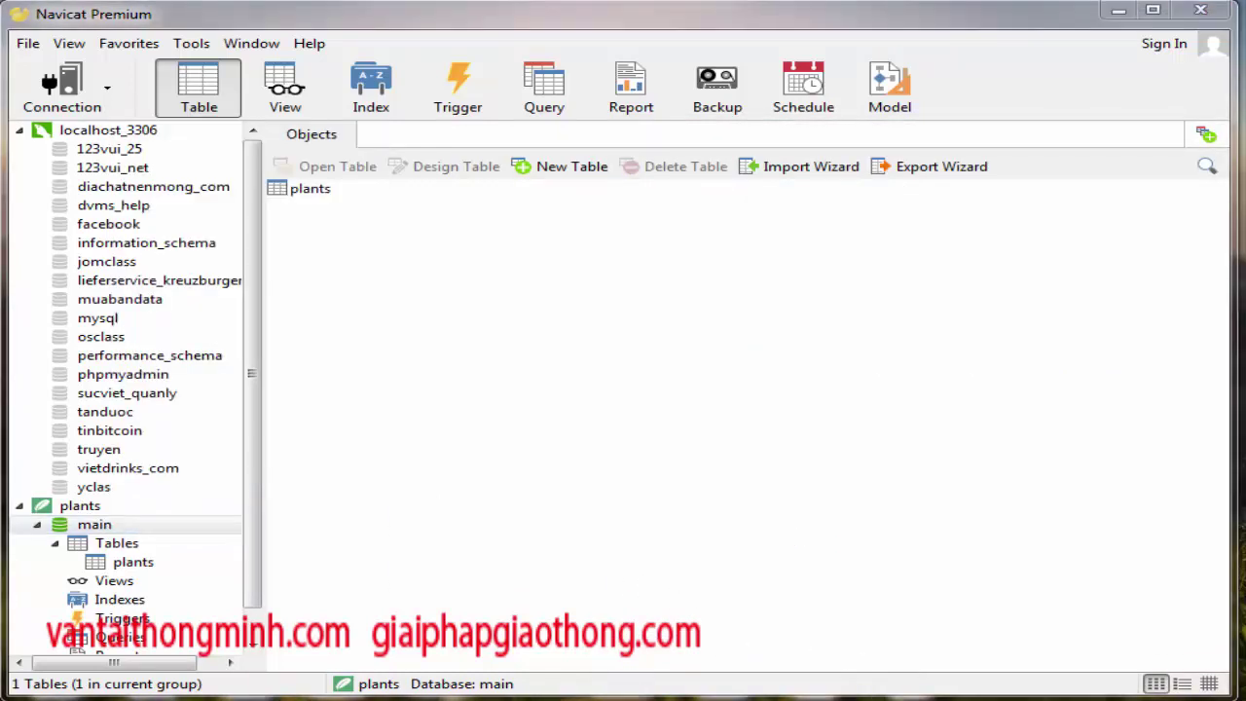
{"action": "key", "text": "alt+Tab"}
{"action": "key", "text": "BackSpace"}
{"action": "type", "text": "sqlite -> chọn Data transfe"}
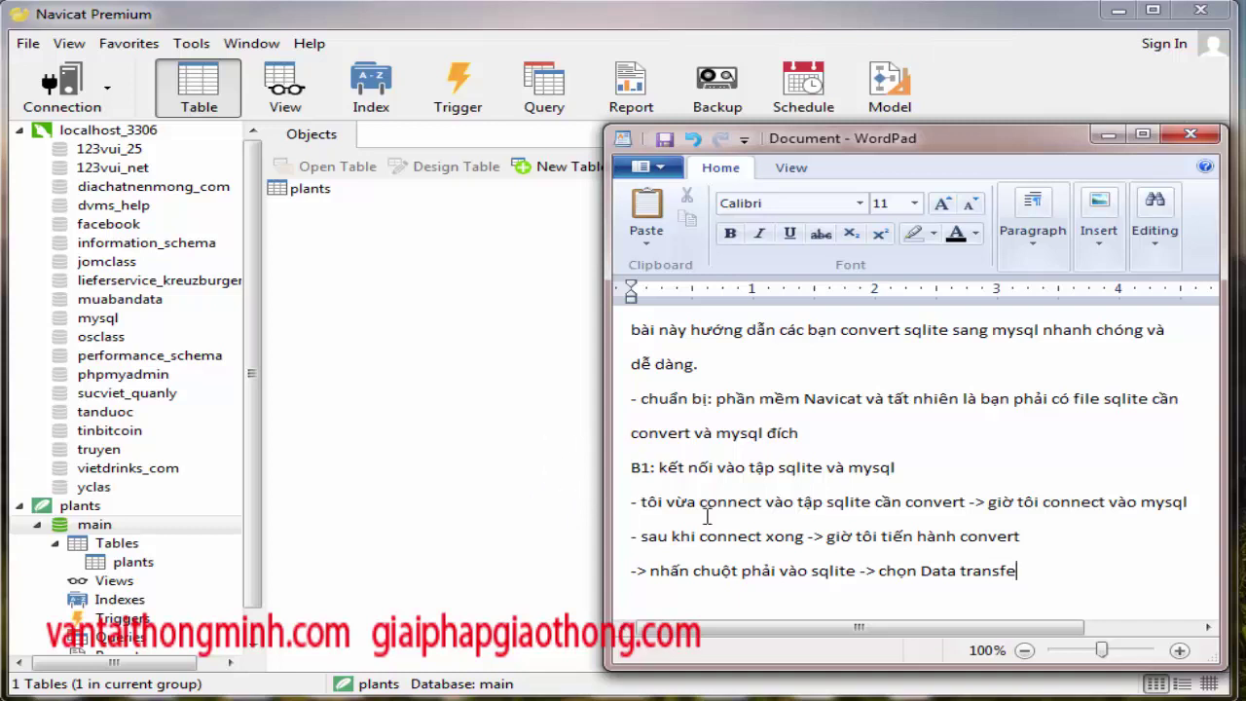
Step: Switch to Navicat Premium, open Data Transfer for the main database of plants and expand its Tables list
{"action": "right_click", "coordinate": [107, 526]}
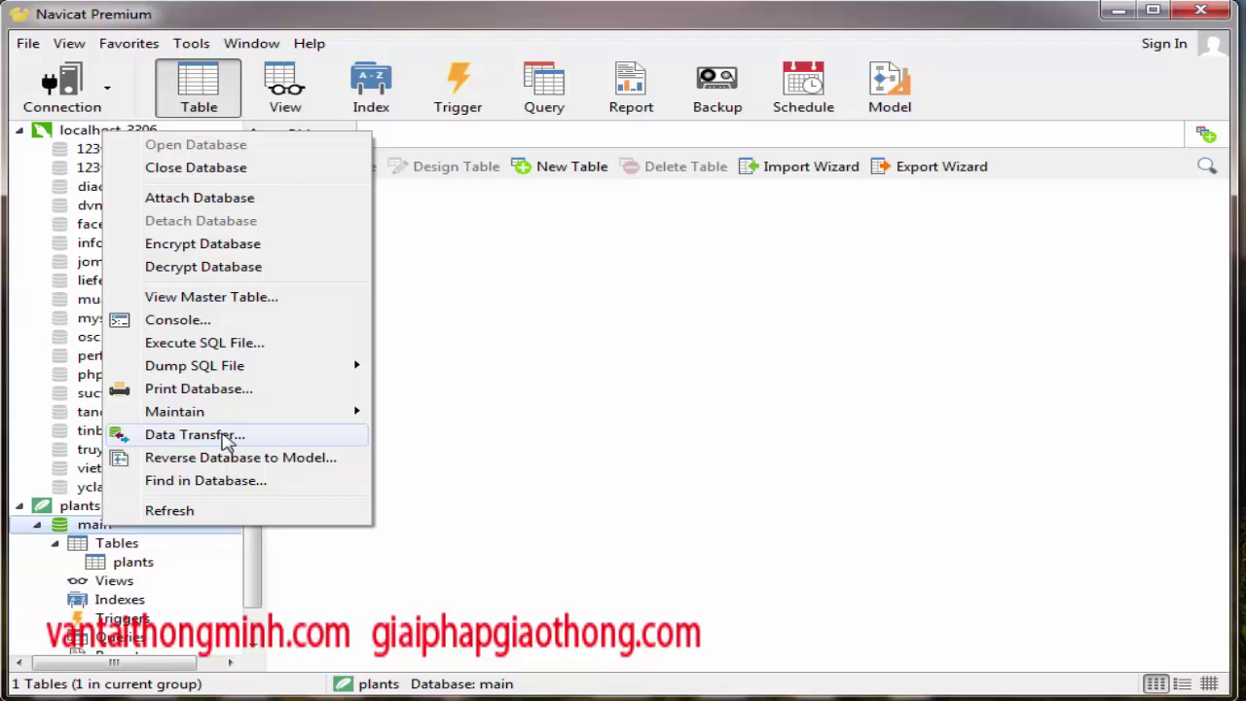
{"action": "left_click", "coordinate": [195, 435]}
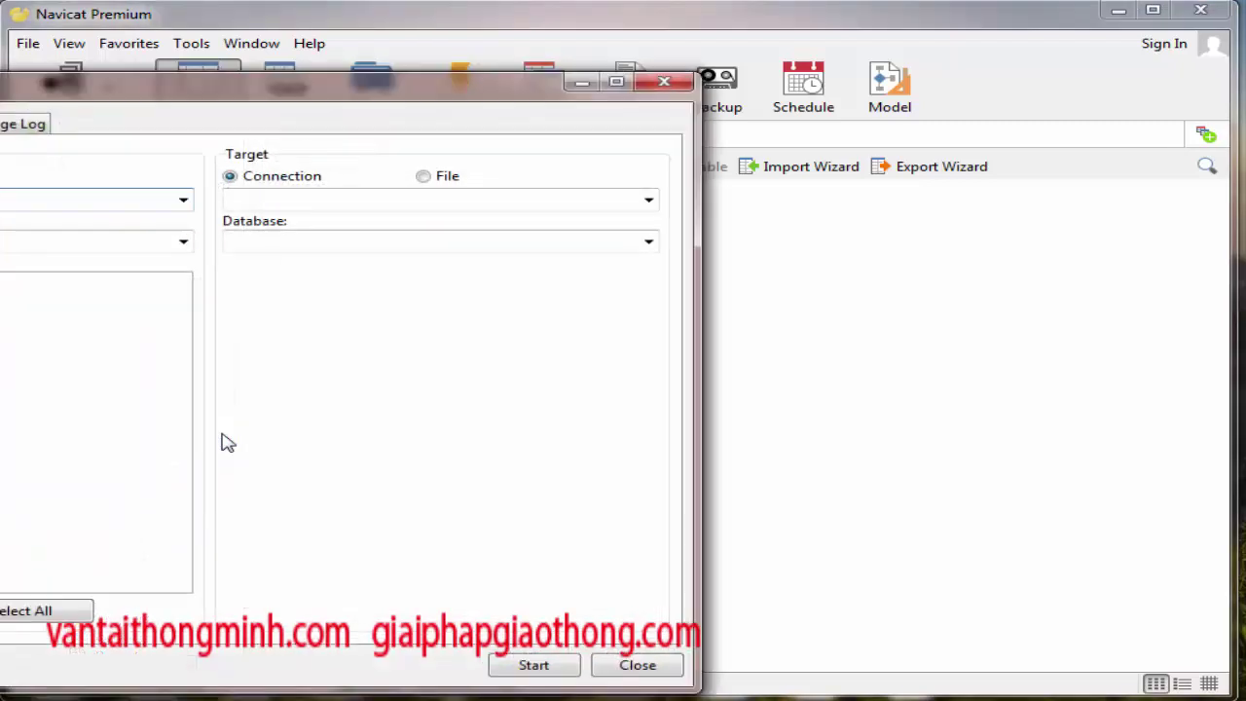
{"action": "left_click_drag", "start_coordinate": [255, 91], "coordinate": [663, 110]}
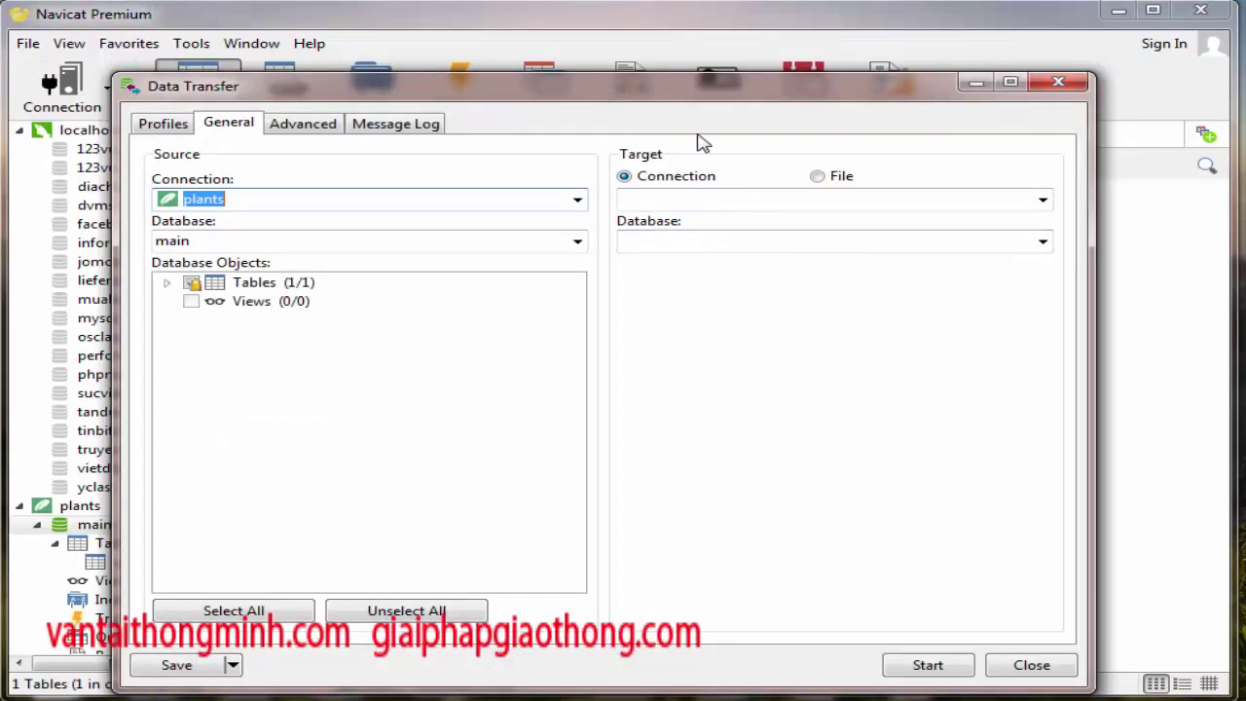
{"action": "left_click_drag", "start_coordinate": [664, 101], "coordinate": [659, 70]}
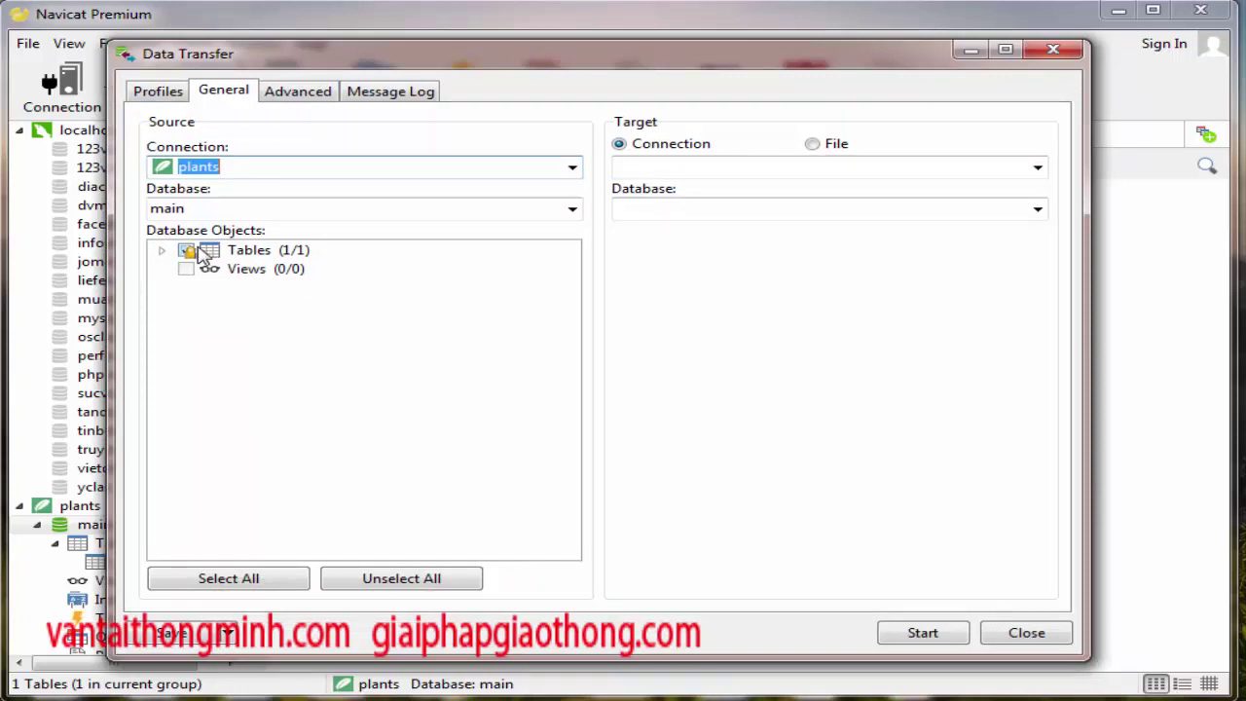
{"action": "left_click", "coordinate": [163, 251]}
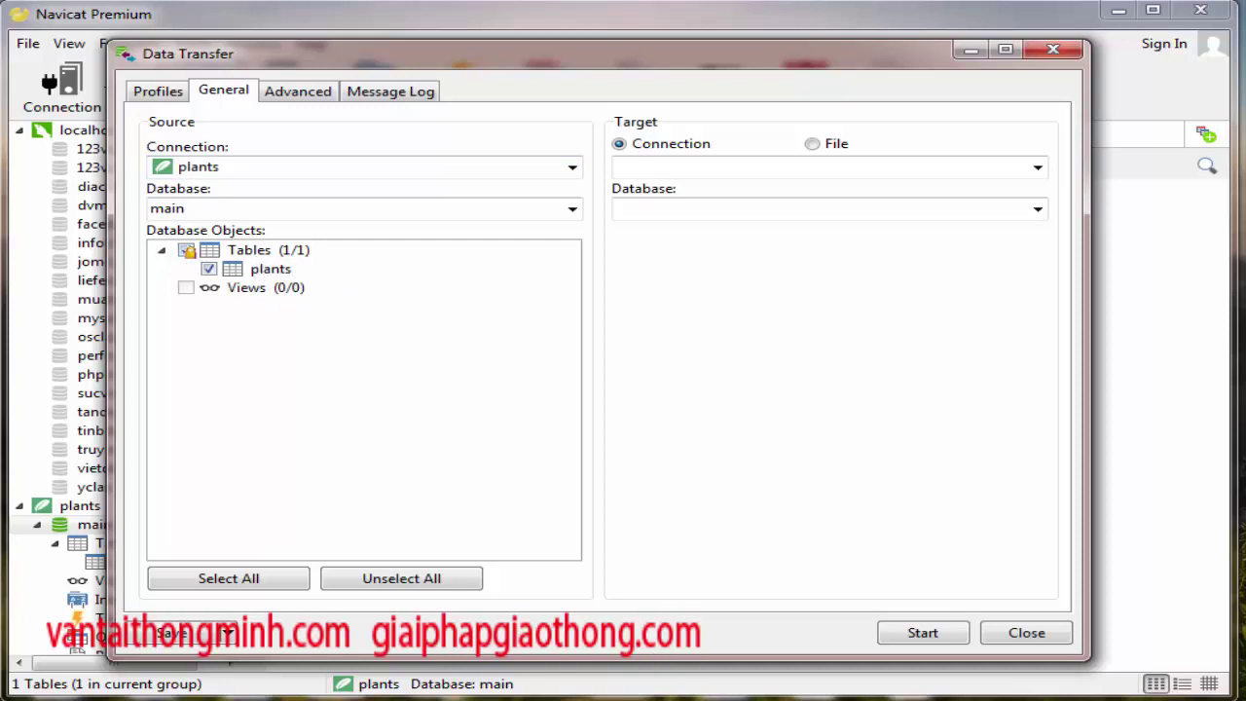
Step: Switch to WordPad, complete the word "transfer" and add the line "-> sqlite của tôi có 1 table, nếu có nhiều table thì"
{"action": "mouse_move", "coordinate": [967, 699]}
{"action": "left_click", "coordinate": [941, 582]}
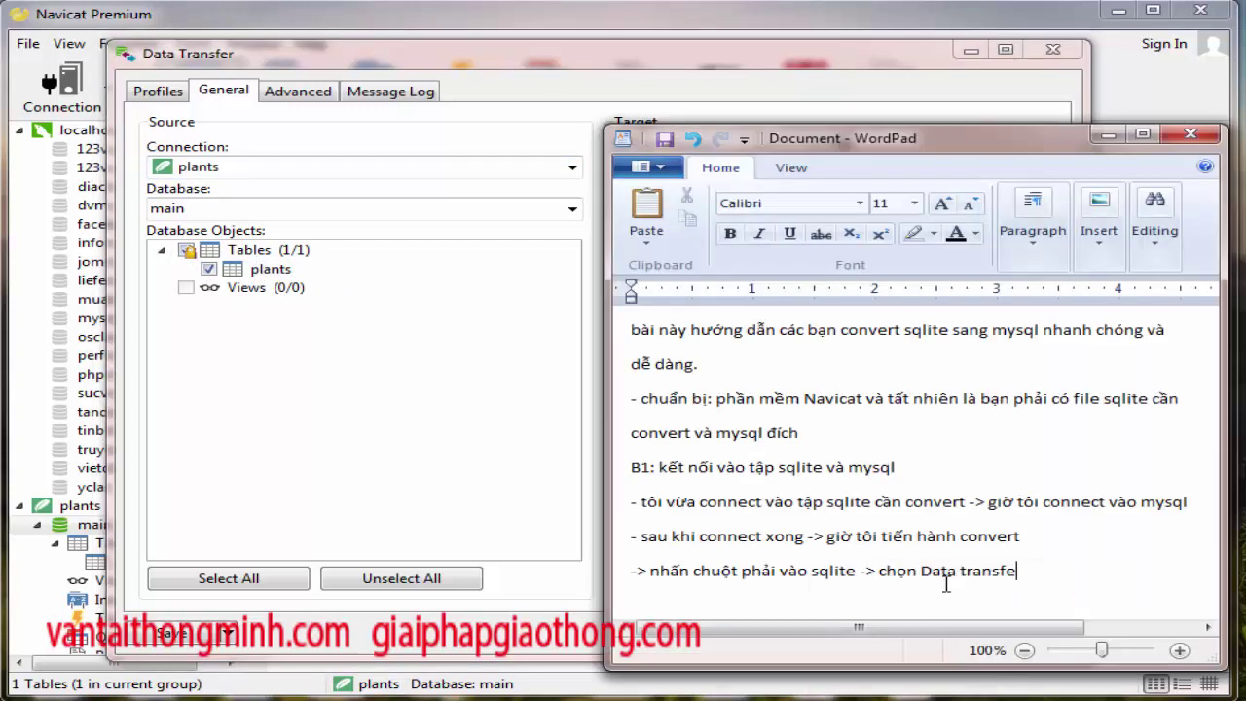
{"action": "key", "text": "Return"}
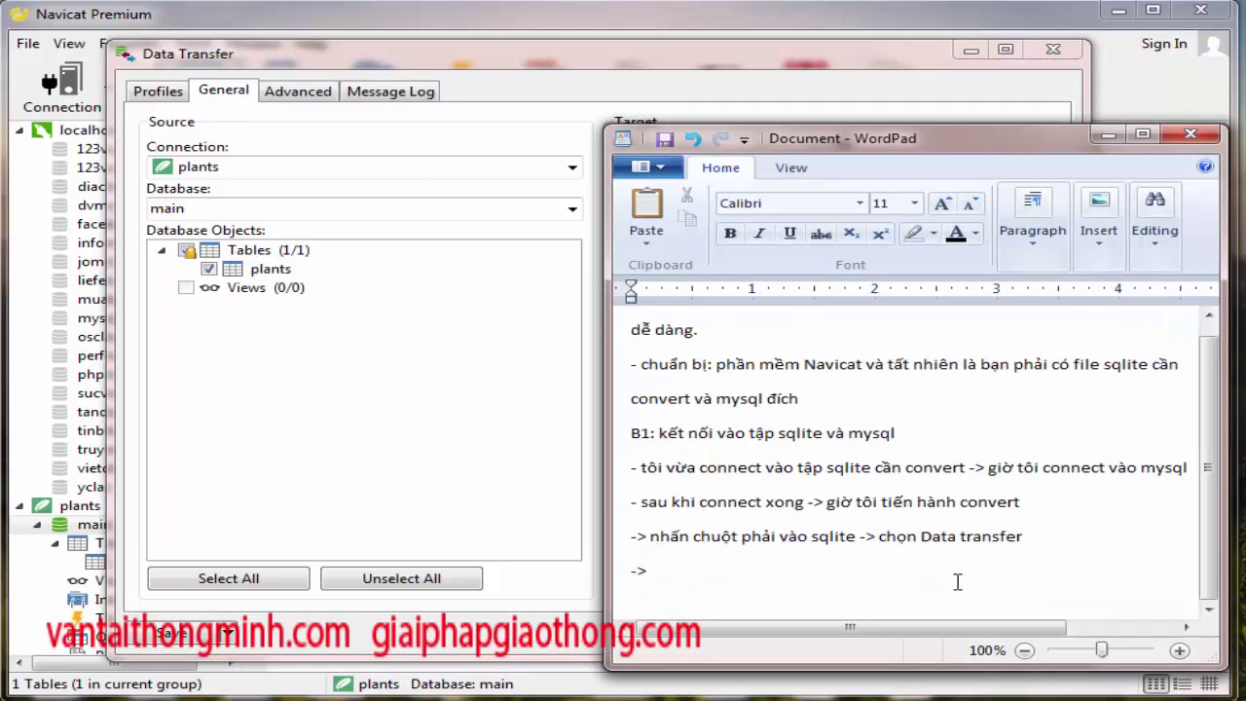
{"action": "type", "text": "-> sqlit"}
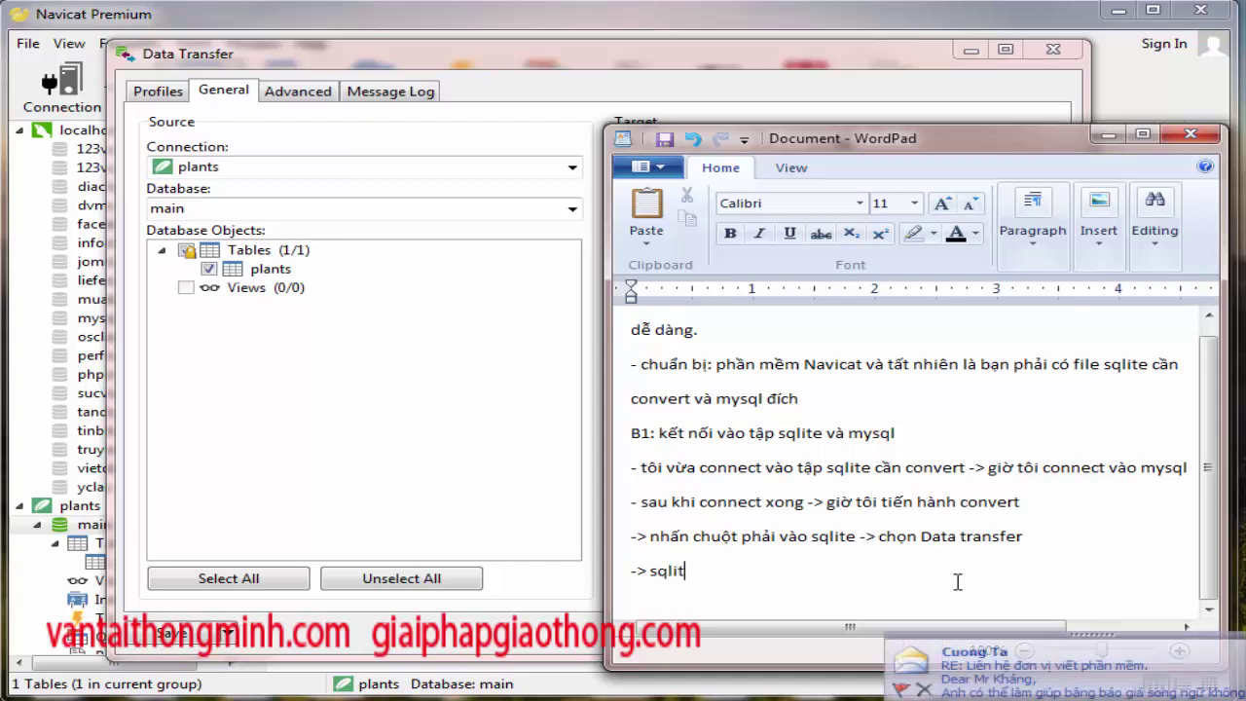
{"action": "type", "text": "e của tôi có 1 tab"}
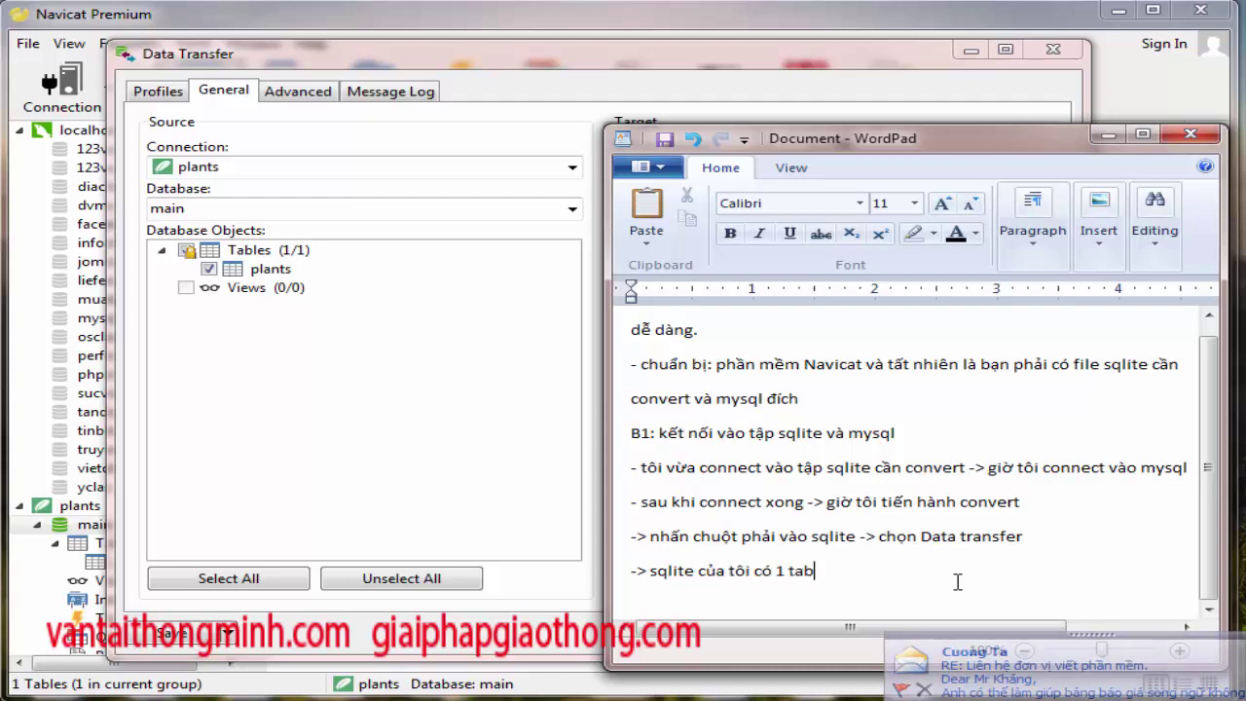
{"action": "type", "text": "le, nếu có nhiều table thì"}
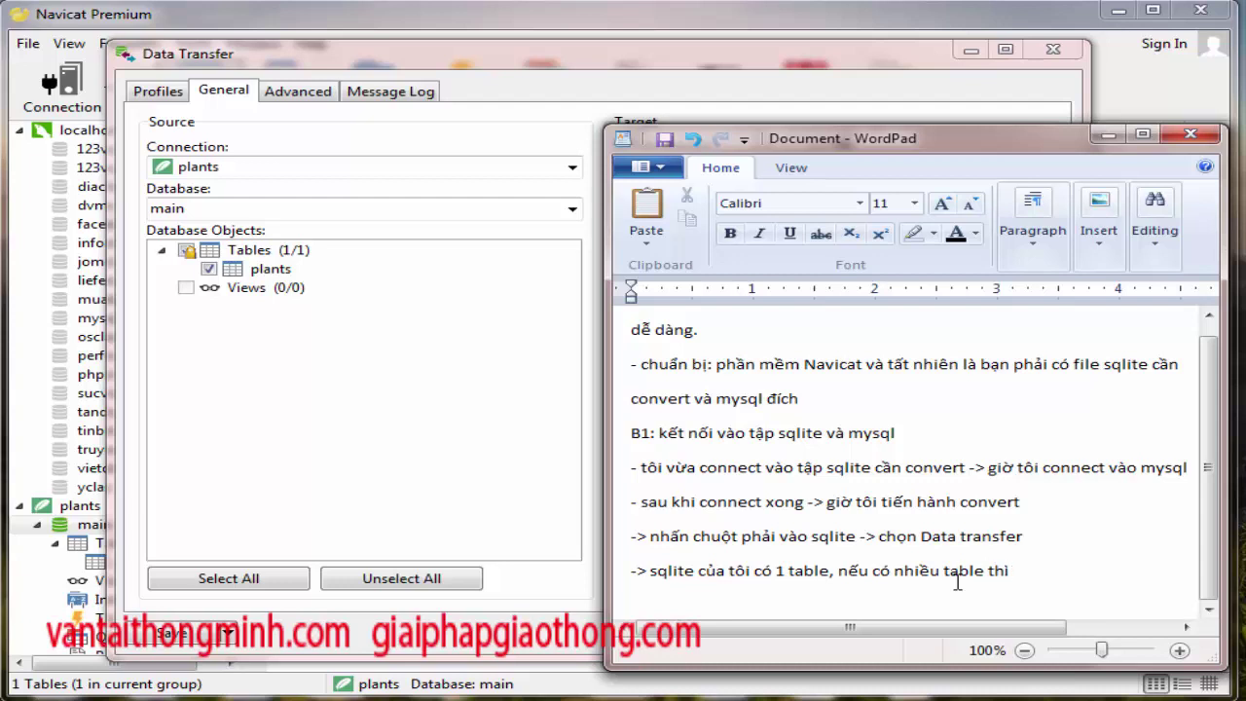
Step: Continue the last note with "bạn chọn all hoặc những table bạn cần convert", wrapping onto a new line before "table"
{"action": "type", "text": " bạn chọn"}
{"action": "type", "text": " all hoăc"}
{"action": "type", "text": " nhưng"}
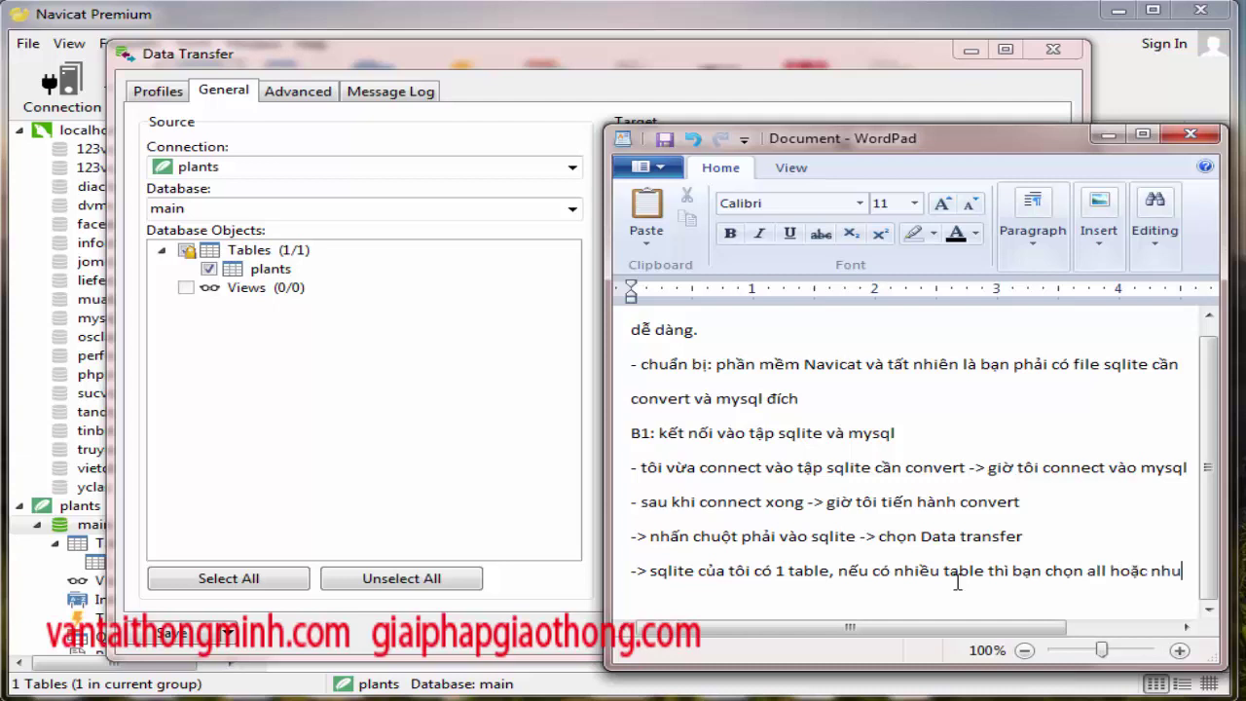
{"action": "key", "text": "Return"}
{"action": "type", "text": "table"}
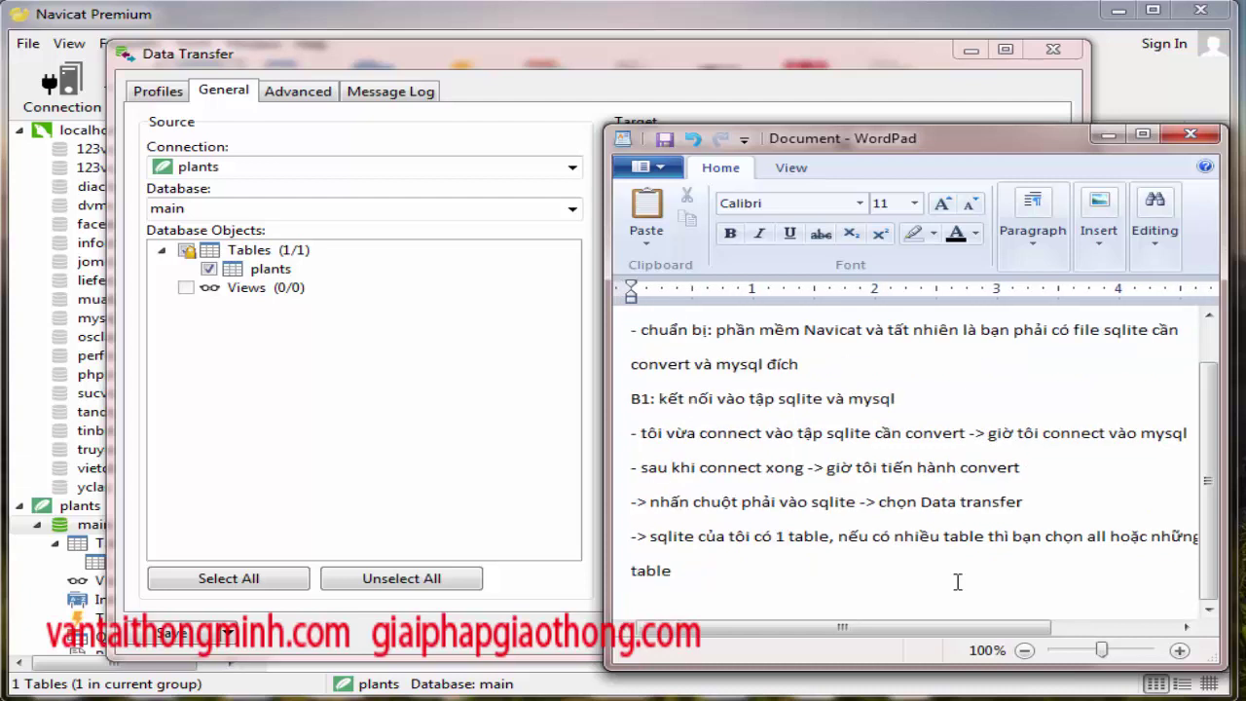
{"action": "type", "text": " bạn cần convert"}
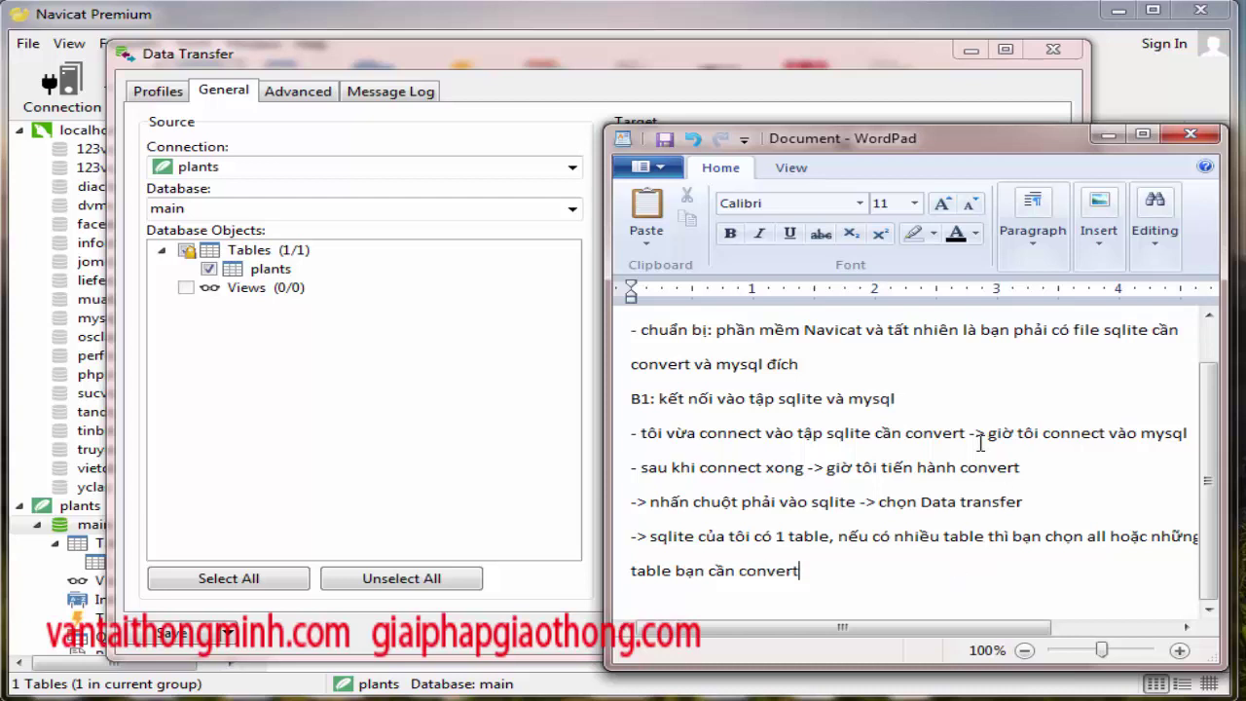
Step: Return to the Data Transfer dialog in Navicat Premium and reselect the plants table as the object to transfer
{"action": "left_click", "coordinate": [1108, 136]}
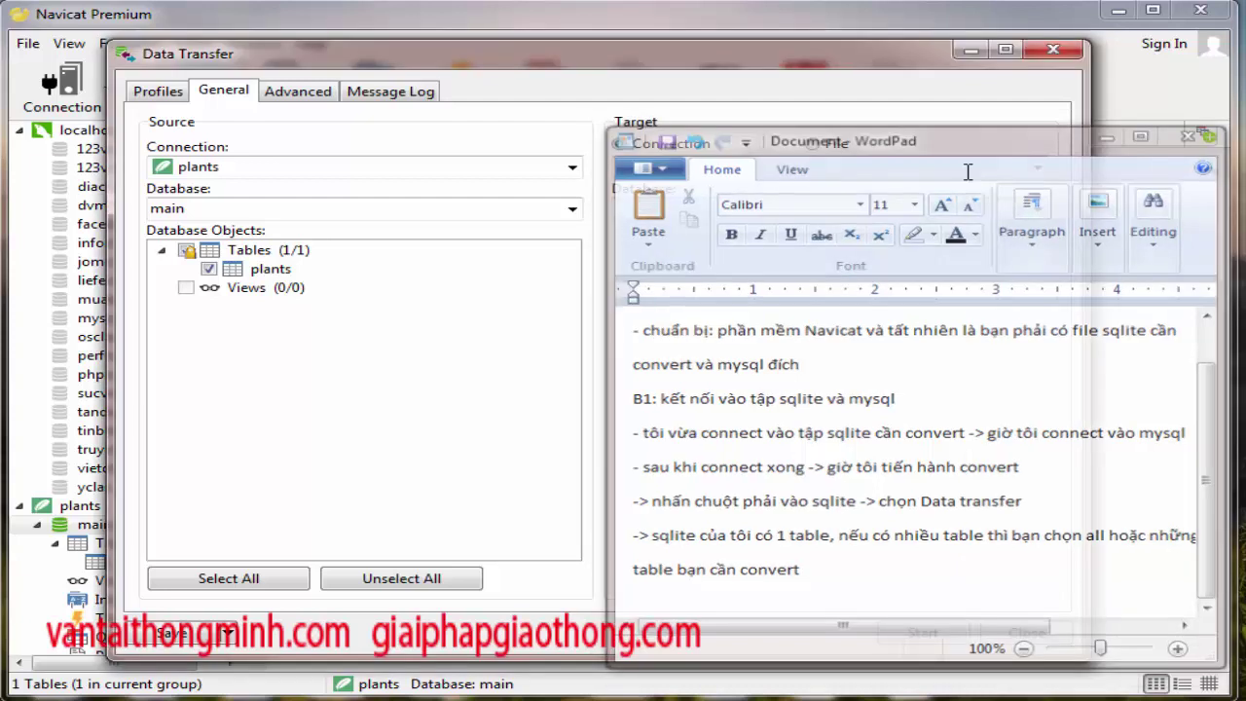
{"action": "left_click", "coordinate": [209, 270]}
{"action": "left_click", "coordinate": [208, 269]}
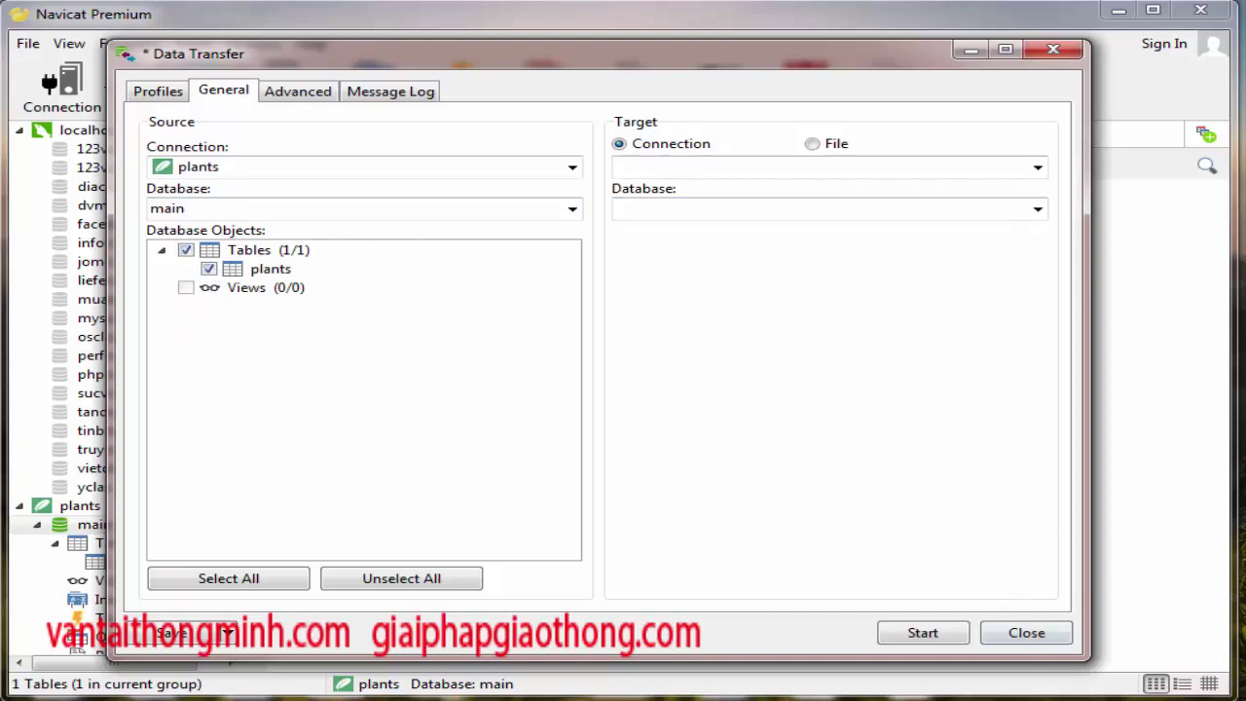
Step: Switch to WordPad and add the note line "-> ở phía bên phải thì bạn chọn mysql"
{"action": "left_click", "coordinate": [983, 697]}
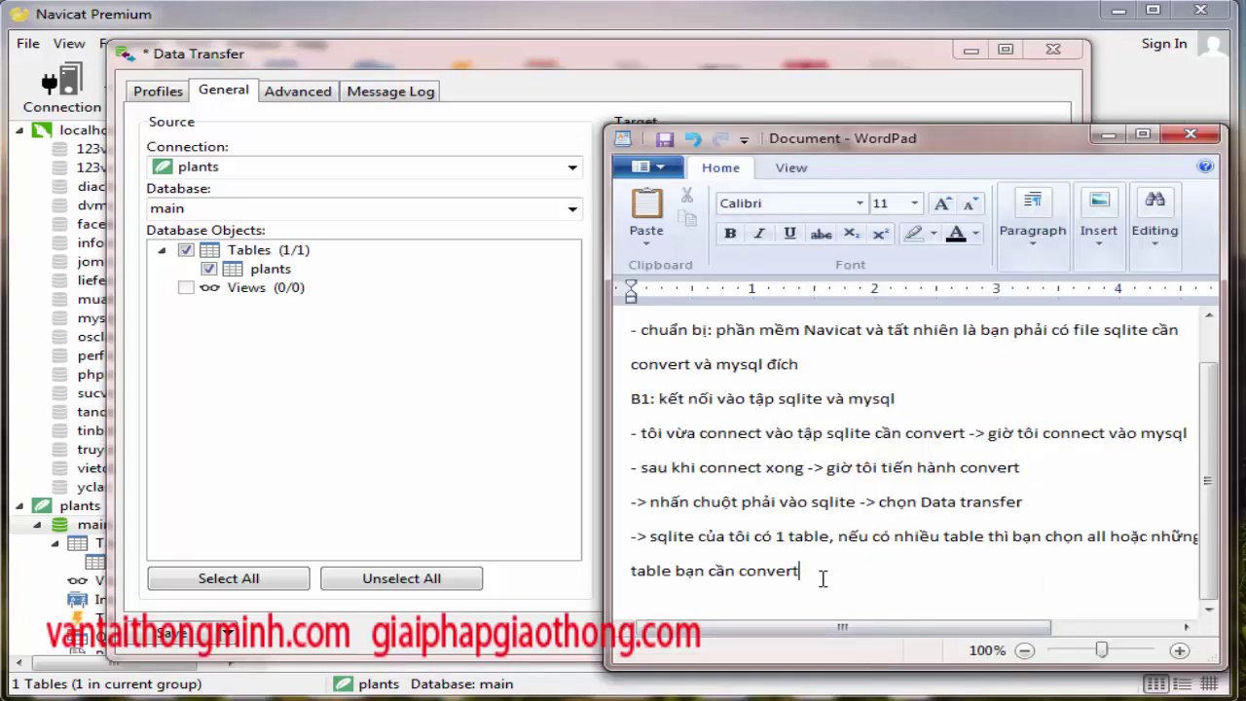
{"action": "key", "text": "Return"}
{"action": "type", "text": ">"}
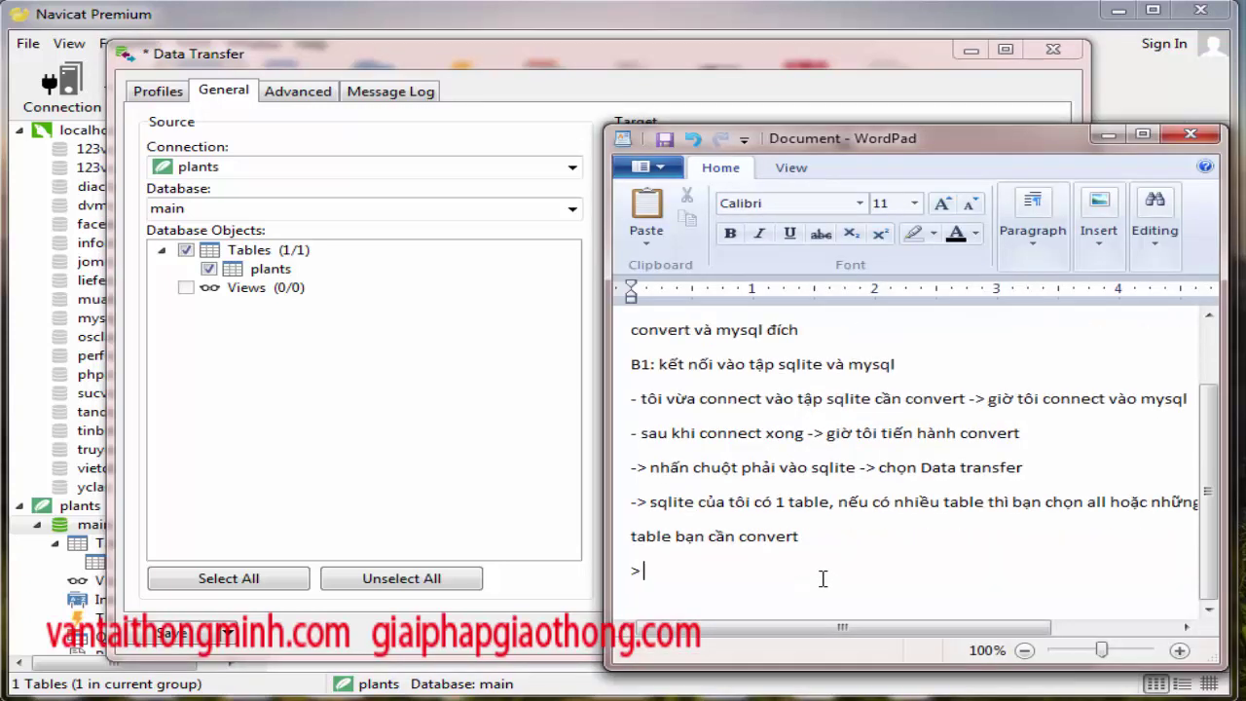
{"action": "type", "text": "> o cotj"}
{"action": "key", "text": "BackSpace"}
{"action": "key", "text": "BackSpace"}
{"action": "key", "text": "BackSpace"}
{"action": "key", "text": "BackSpace"}
{"action": "type", "text": "phias been phair "}
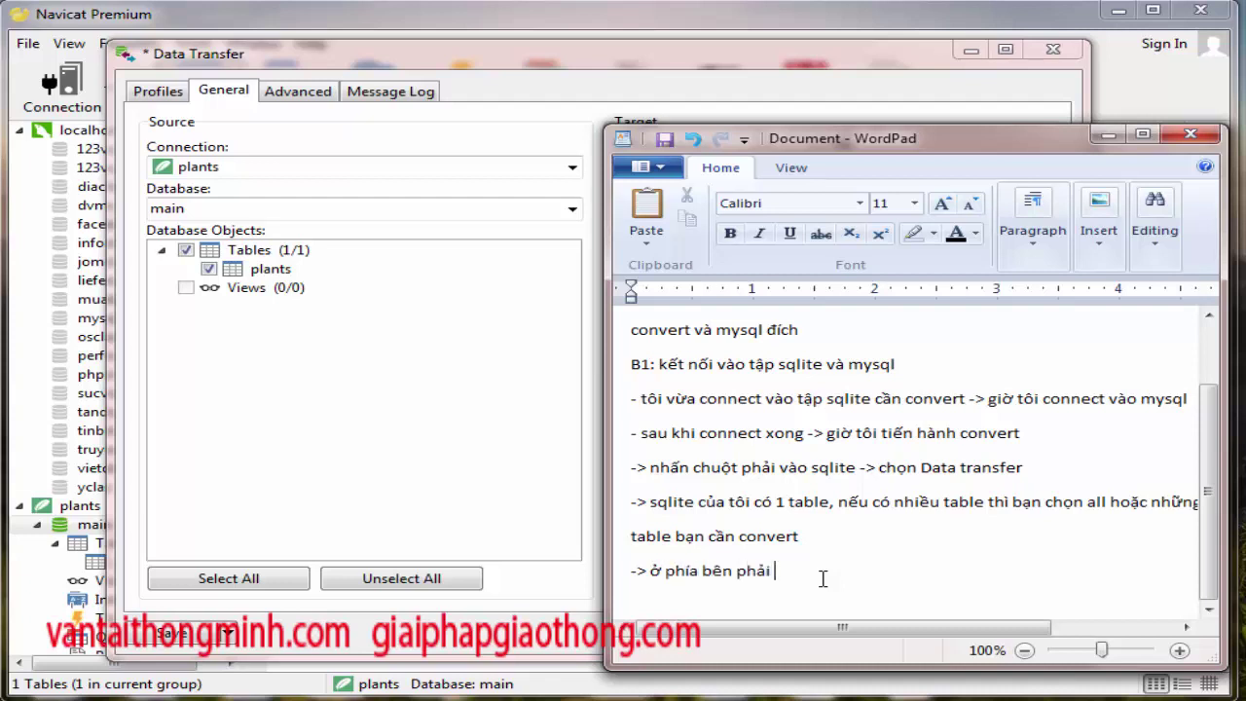
{"action": "type", "text": "thi"}
{"action": "key", "text": "BackSpace"}
{"action": "type", "text": "f bajn chojn my"}
{"action": "type", "text": "sql"}
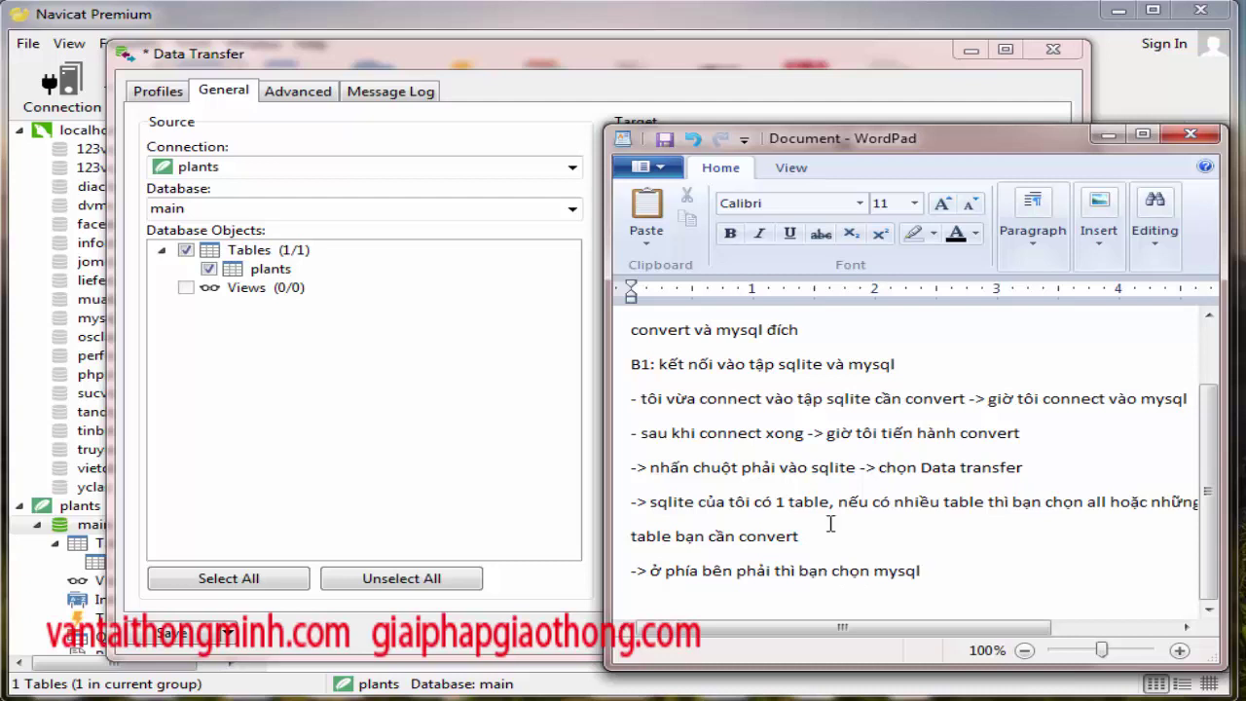
Step: Return to the Data Transfer dialog in Navicat Premium and set the target connection to localhost_3306
{"action": "left_click", "coordinate": [814, 80]}
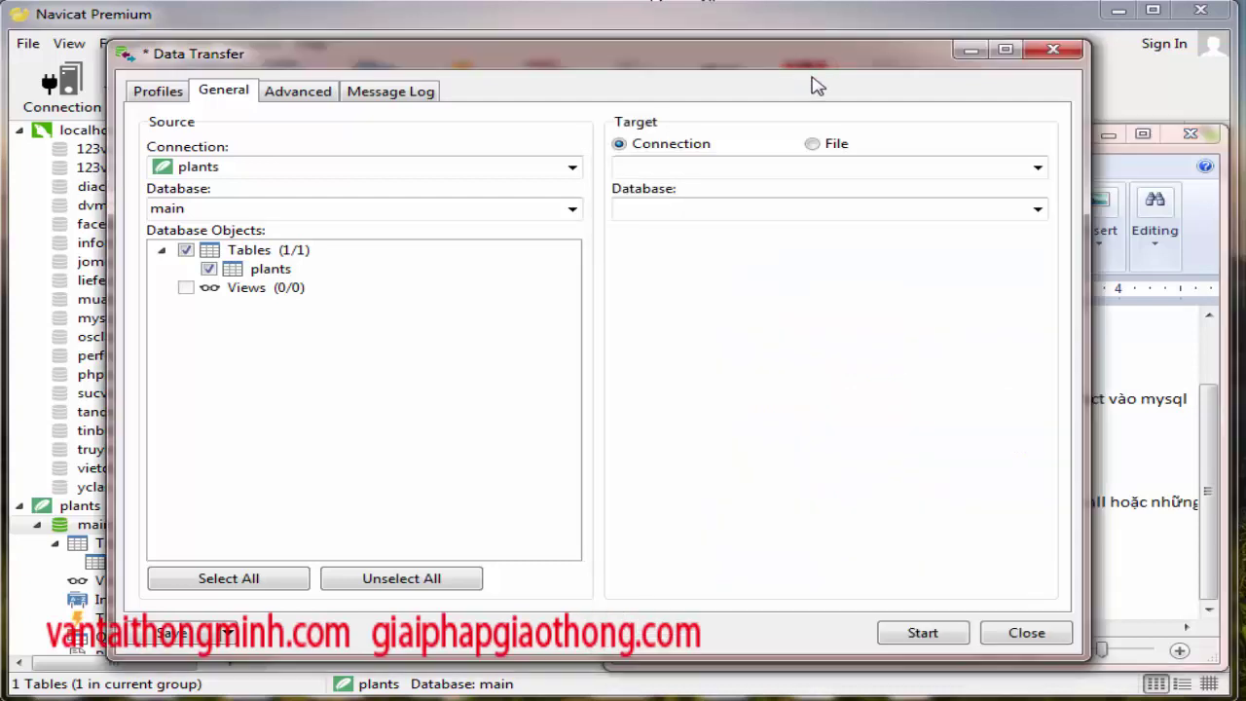
{"action": "left_click", "coordinate": [1038, 170]}
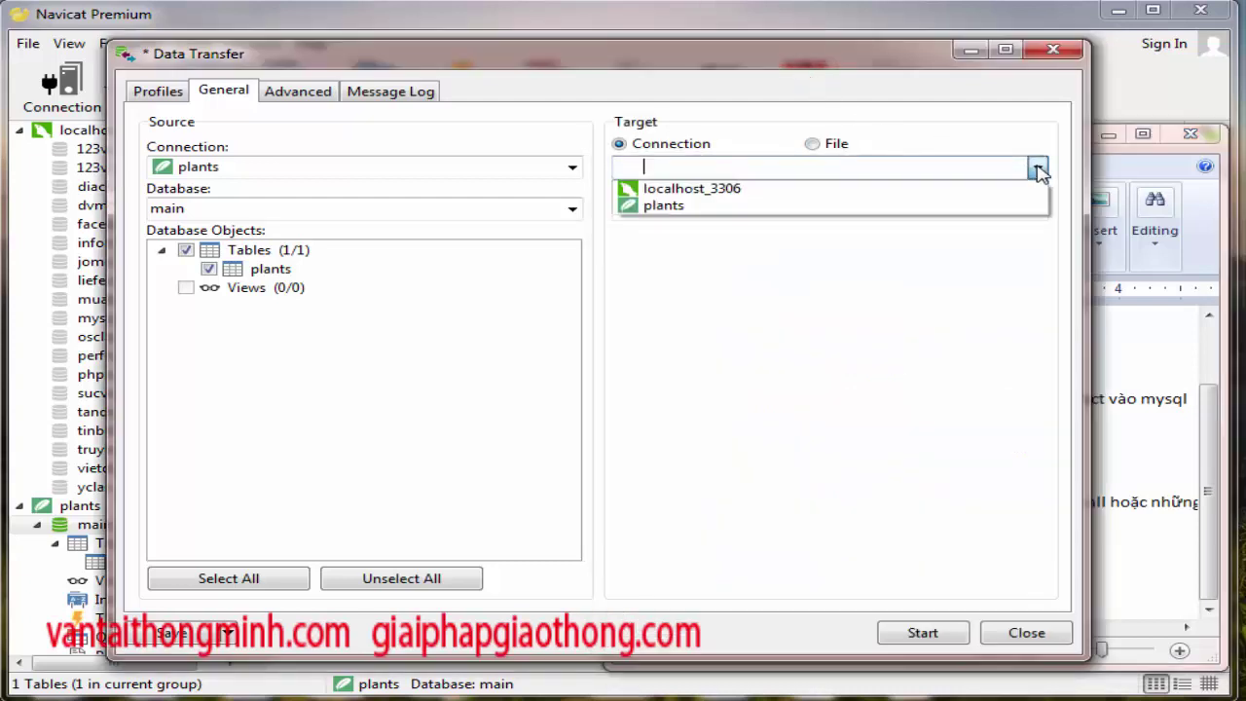
{"action": "left_click", "coordinate": [732, 189]}
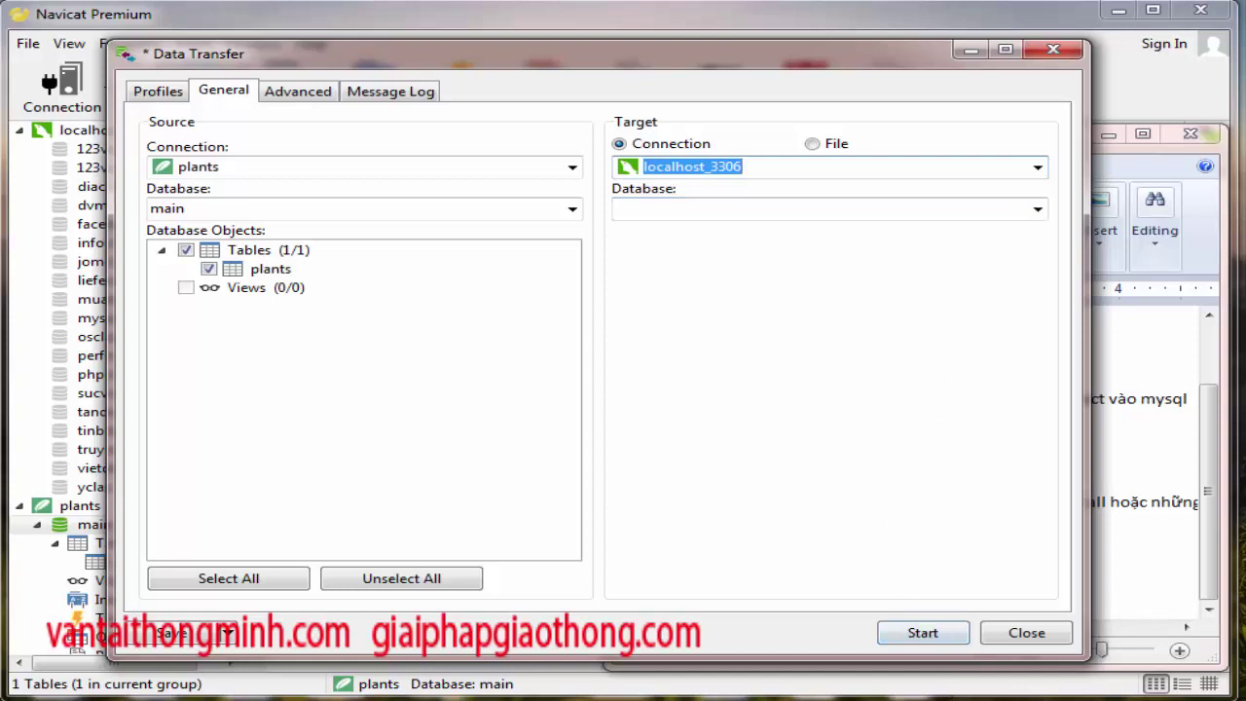
Step: Switch to WordPad and extend the last note line with "-> nếu bạn đã có db sẵn rồi thì chọn db"
{"action": "mouse_move", "coordinate": [974, 697]}
{"action": "left_click", "coordinate": [969, 623]}
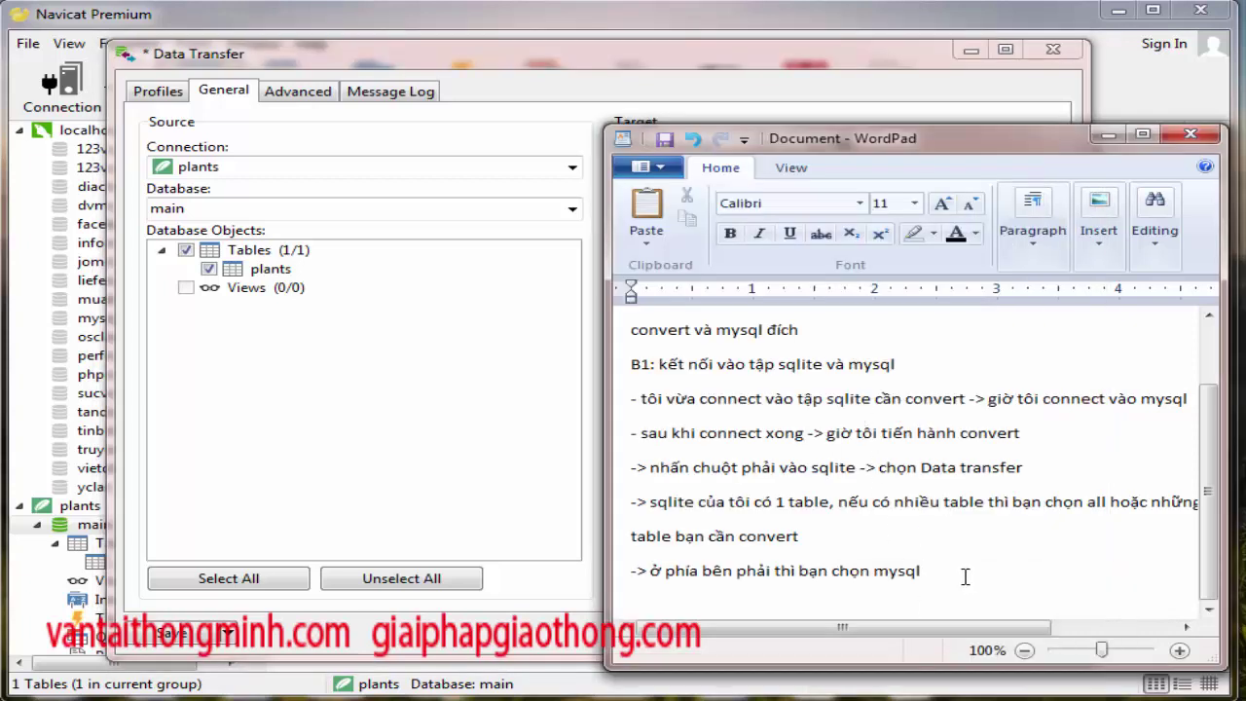
{"action": "type", "text": "-> nếu ban"}
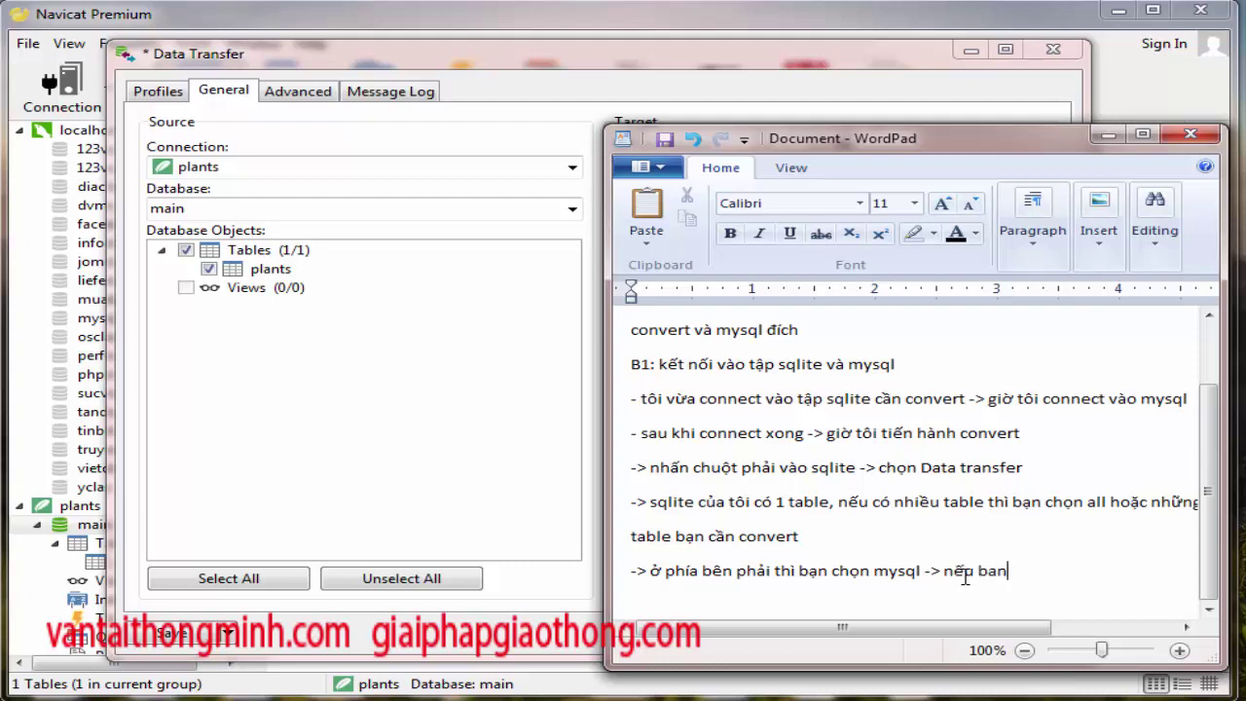
{"action": "type", "text": " d"}
{"action": "type", "text": "ó"}
{"action": "type", "text": " db "}
{"action": "type", "text": "sẵn rồ"}
{"action": "type", "text": "i t"}
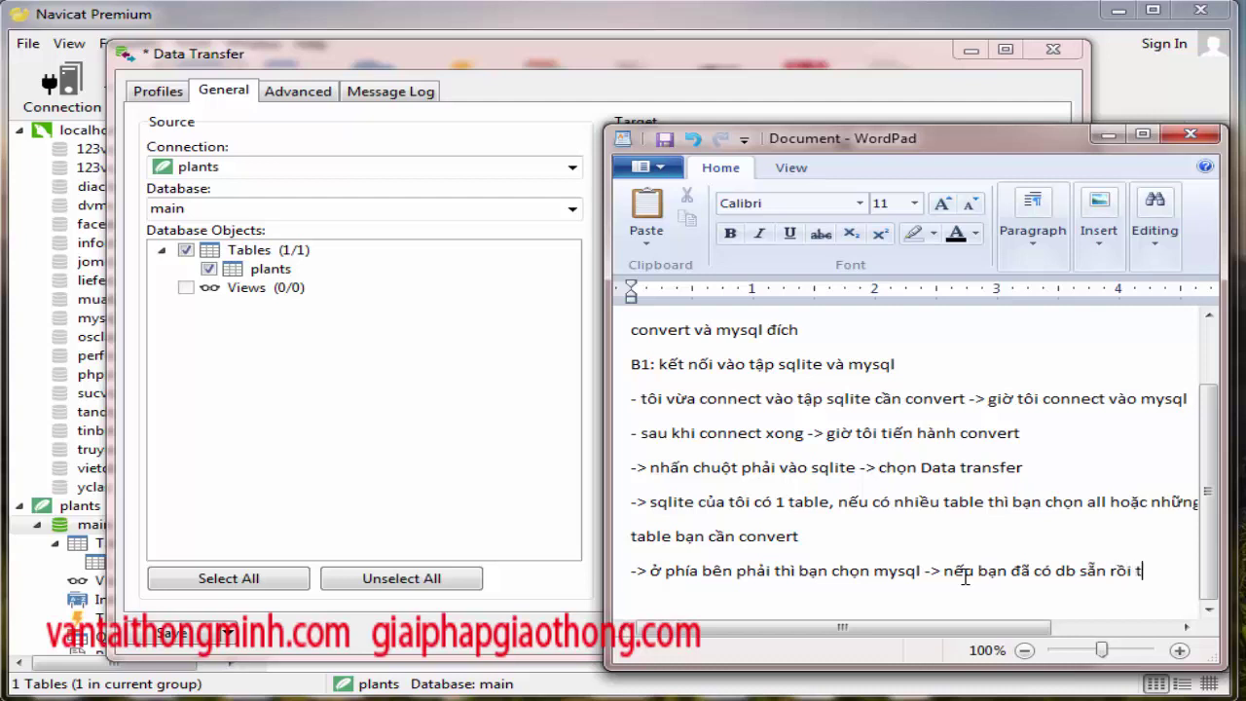
{"action": "type", "text": "hi chon db"}
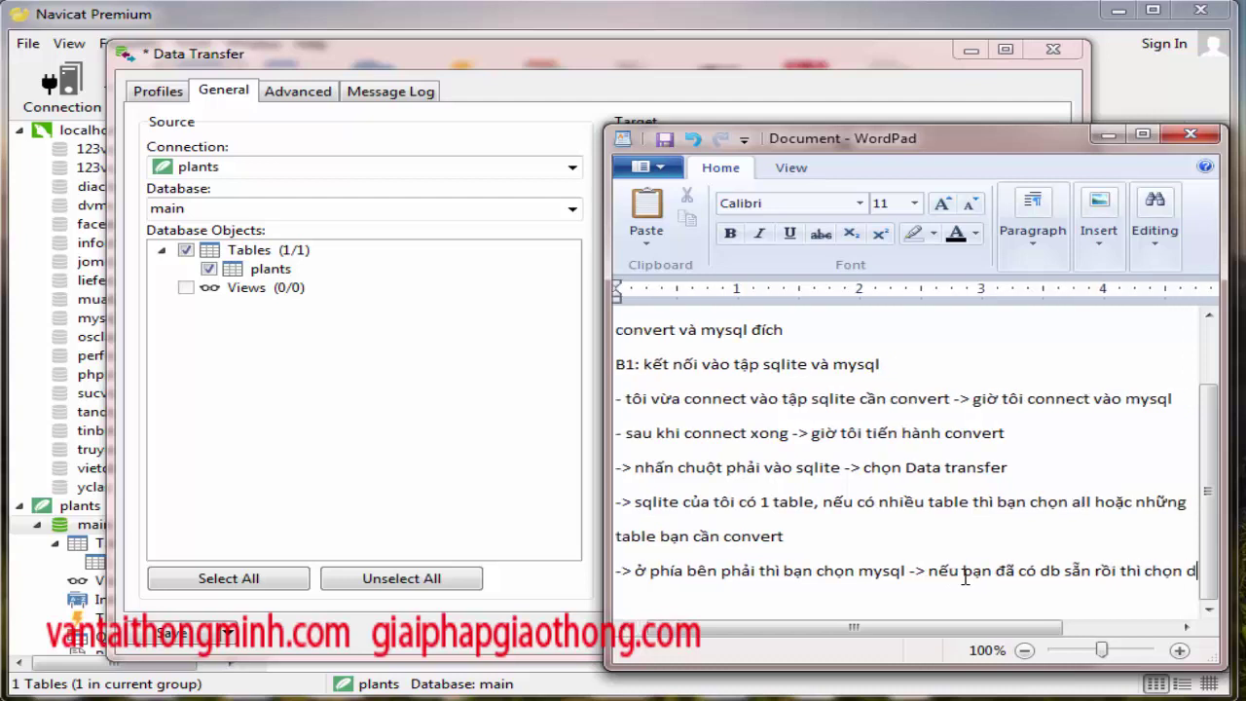
Step: Widen the WordPad window and finish the note line with "đích" after "chọn db", leaving a new line below it
{"action": "key", "text": "Return"}
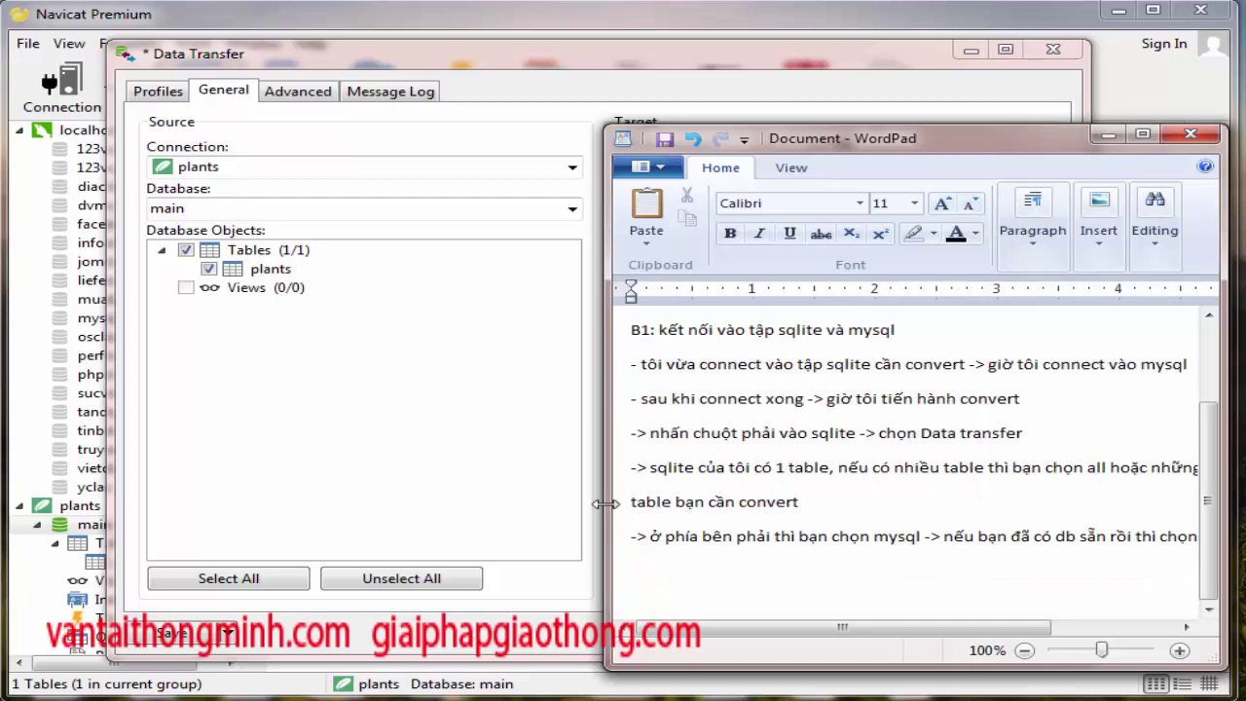
{"action": "left_click_drag", "start_coordinate": [467, 504], "coordinate": [360, 487]}
{"action": "type", "text": "db cân"}
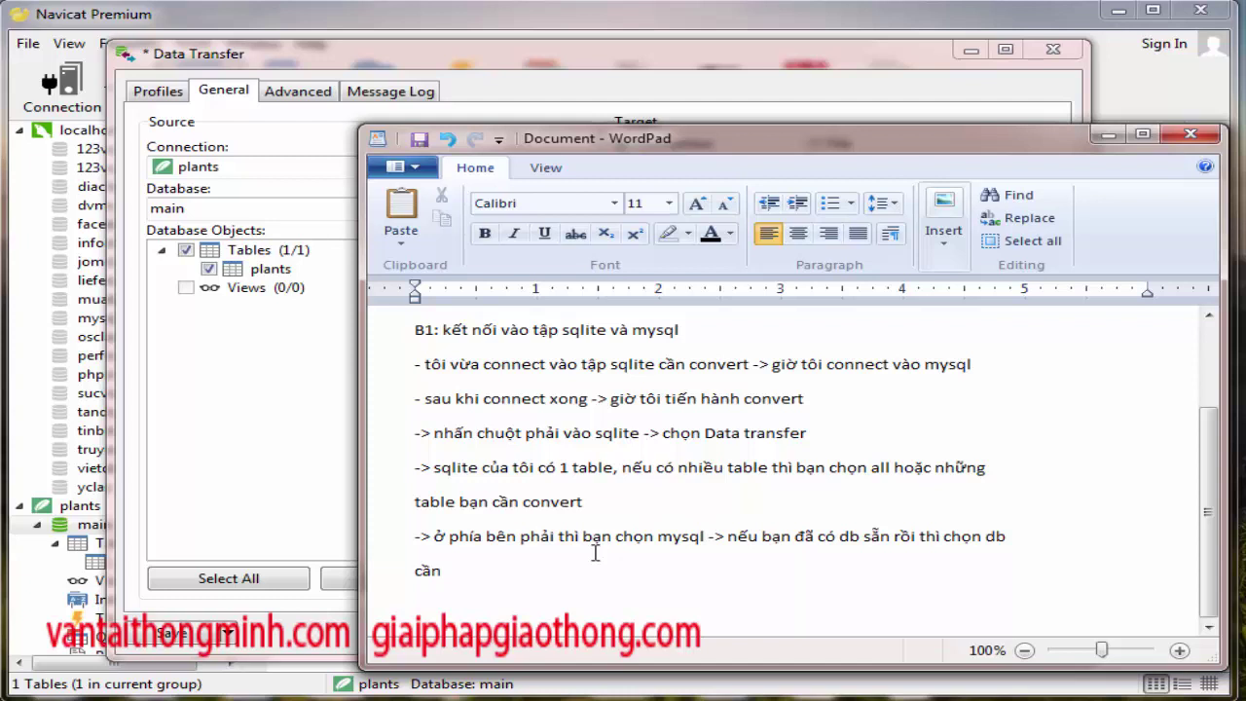
{"action": "key", "text": "BackSpace"}
{"action": "key", "text": "BackSpace"}
{"action": "key", "text": "BackSpace"}
{"action": "key", "text": "BackSpace"}
{"action": "key", "text": "BackSpace"}
{"action": "type", "text": "đích"}
{"action": "key", "text": "Return"}
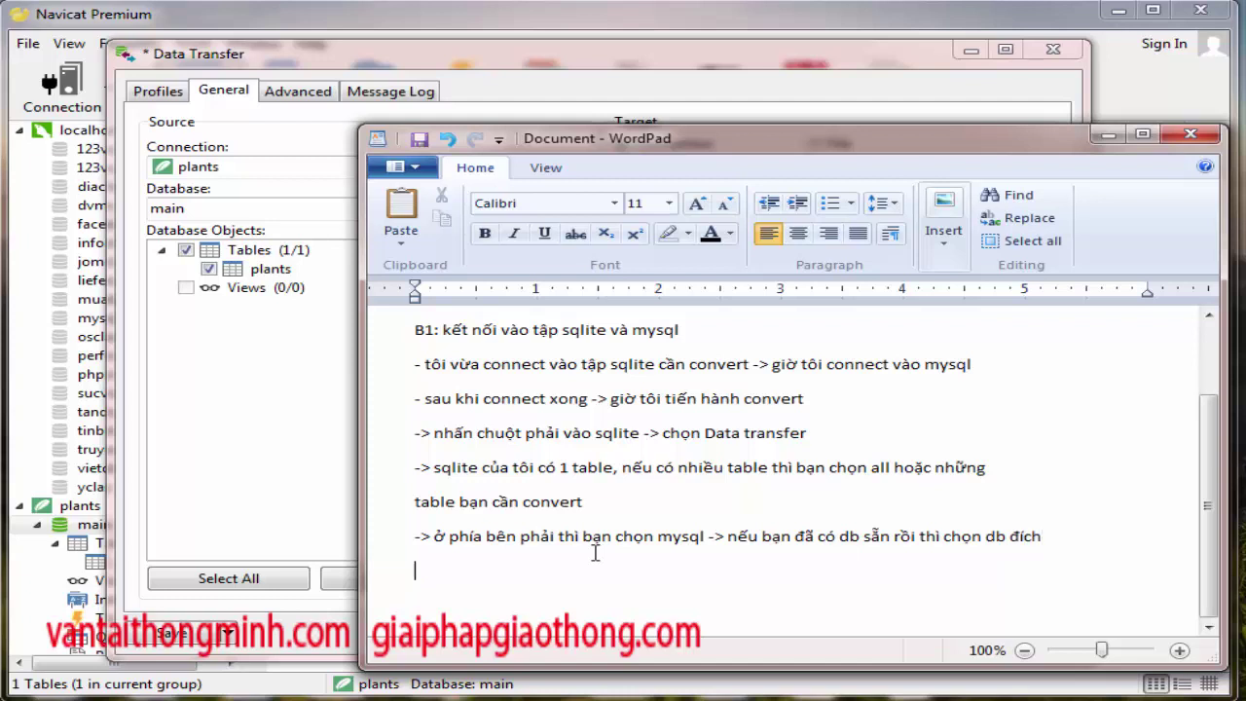
Step: Add the note line "ở đây tôi chưa có db -> nó sẽ tạo ra 1 db có tên giống bên sqlite"
{"action": "type", "text": "ở đa"}
{"action": "type", "text": "y tôi chưa có"}
{"action": "type", "text": " db"}
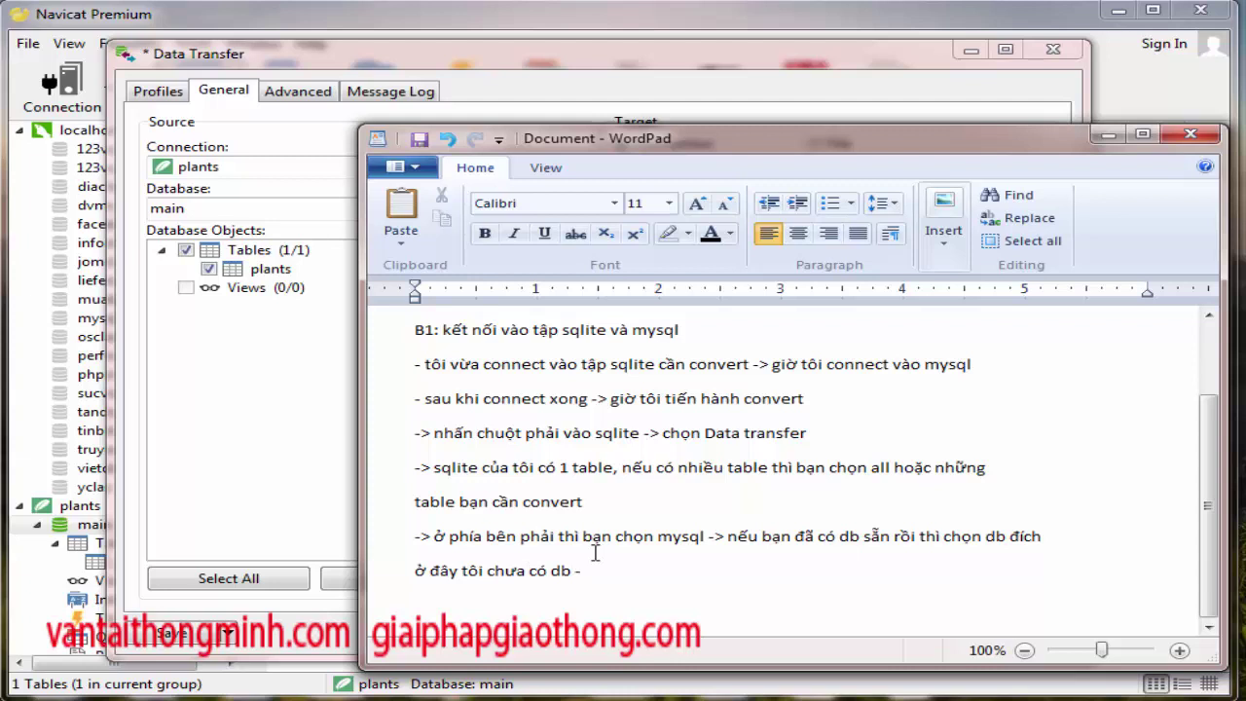
{"action": "type", "text": " -> nó sẽ tao"}
{"action": "type", "text": "j "}
{"action": "type", "text": "ra 1 db"}
{"action": "type", "text": " có tên giông"}
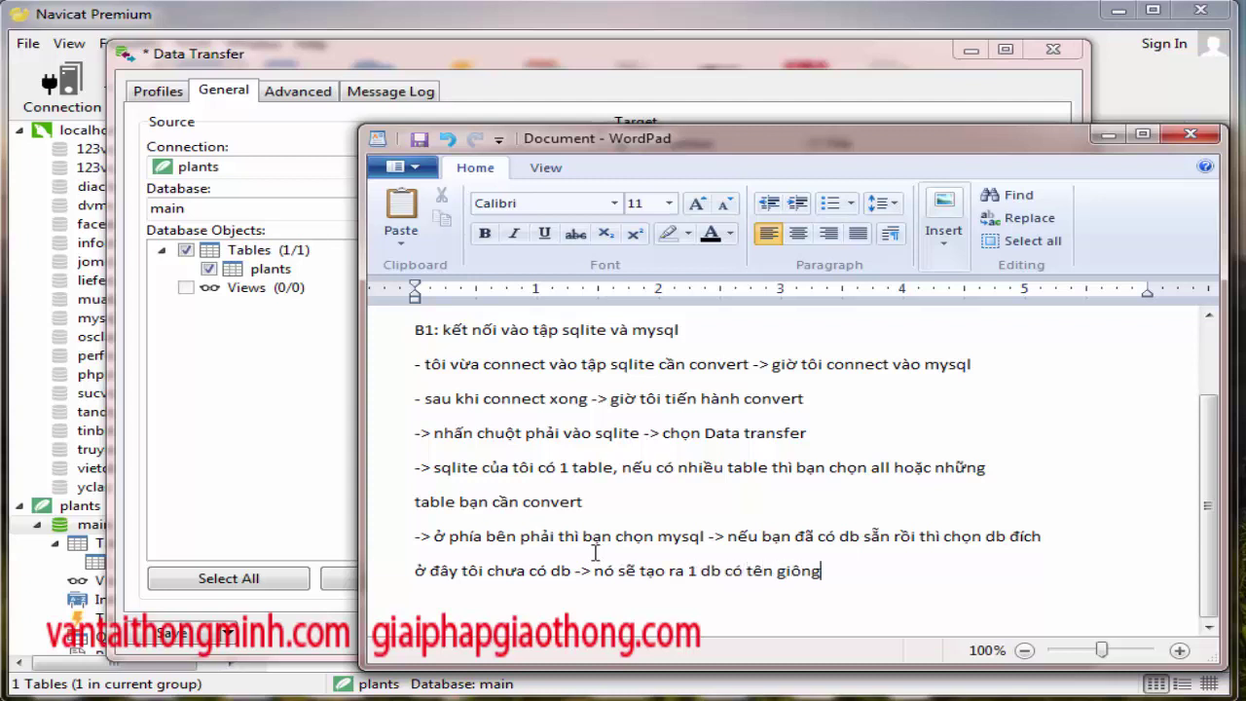
{"action": "type", "text": " bên sqlite"}
Step: Return to Navicat Premium, run the data transfer from plants.main to localhost_3306 and close the Data Transfer dialog
{"action": "left_click", "coordinate": [1108, 134]}
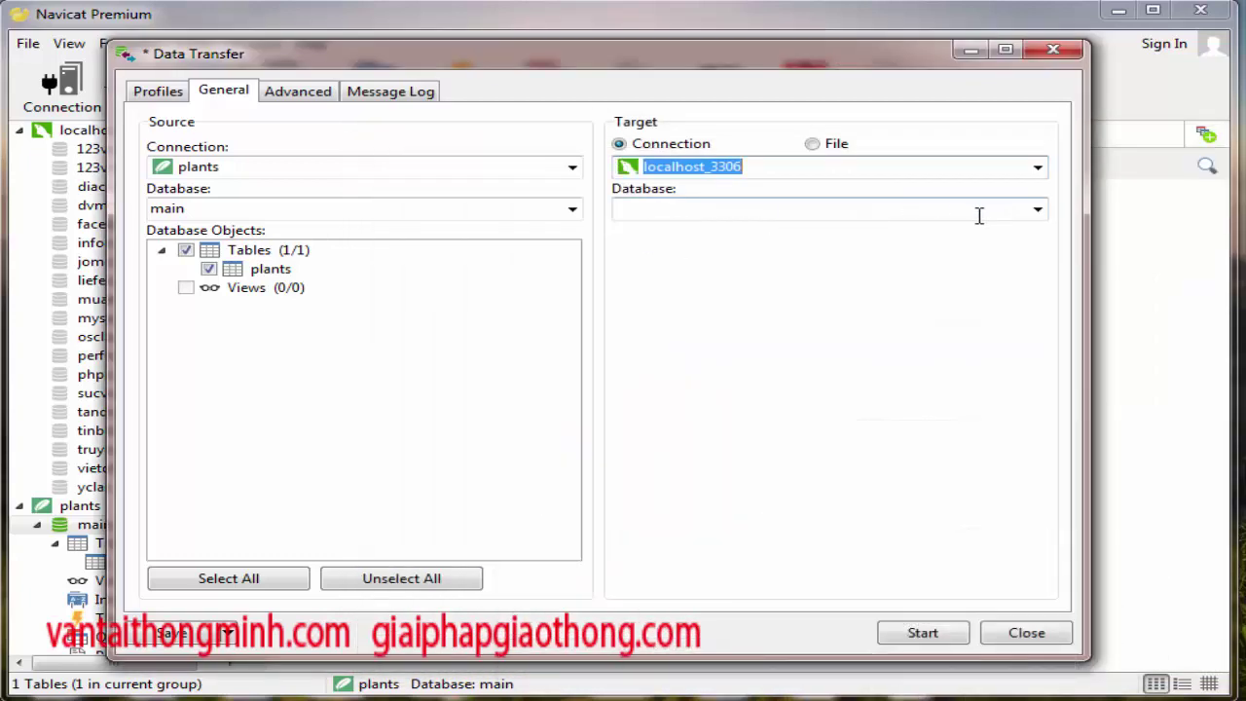
{"action": "left_click", "coordinate": [923, 635]}
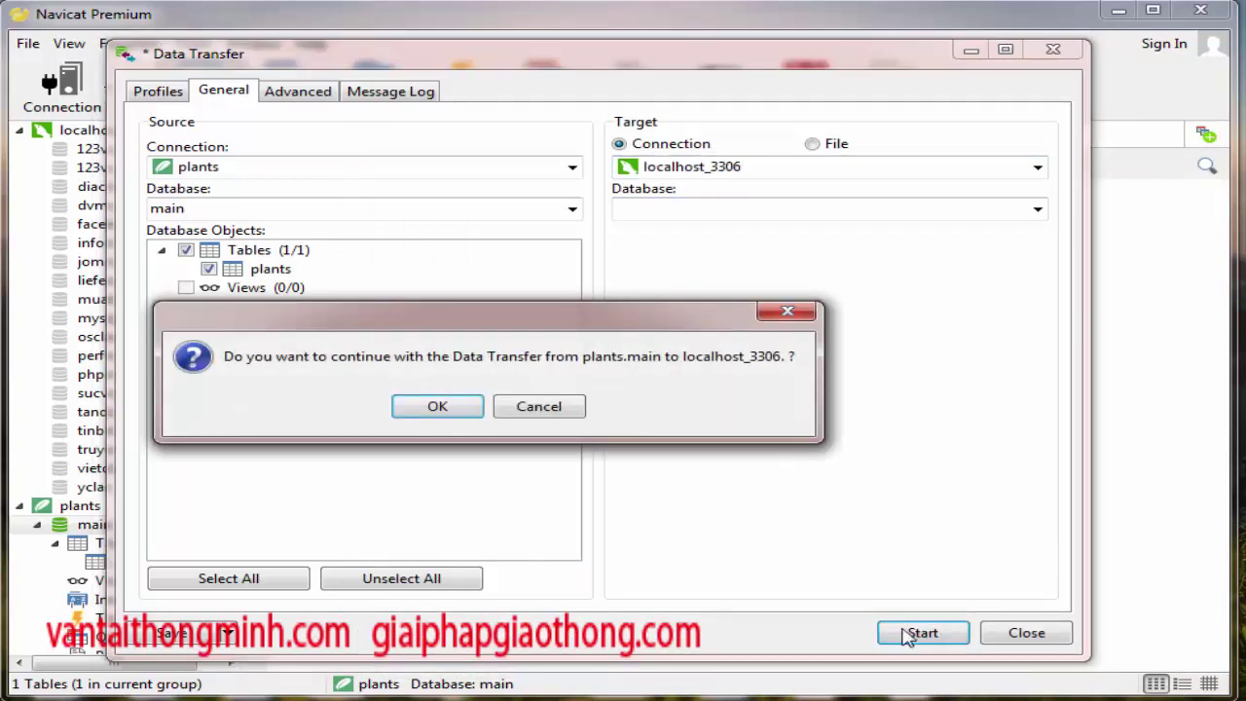
{"action": "left_click_drag", "start_coordinate": [489, 319], "coordinate": [623, 296]}
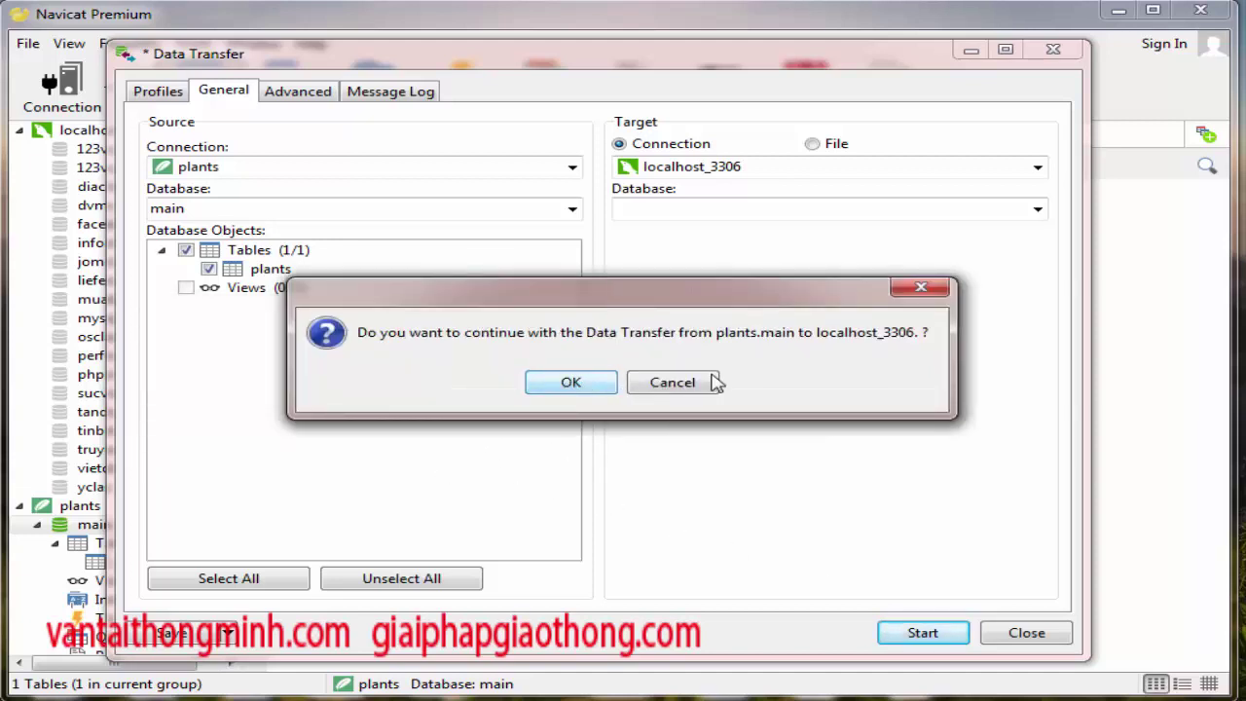
{"action": "left_click", "coordinate": [577, 385]}
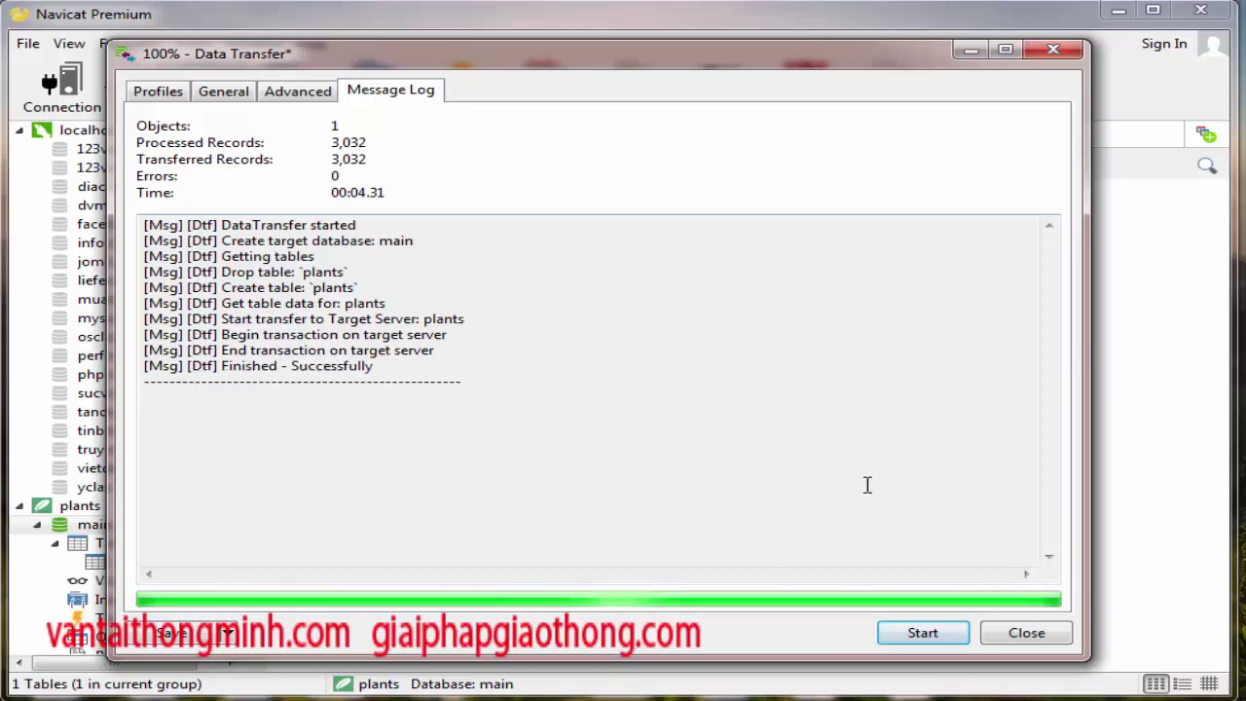
{"action": "left_click", "coordinate": [1029, 634]}
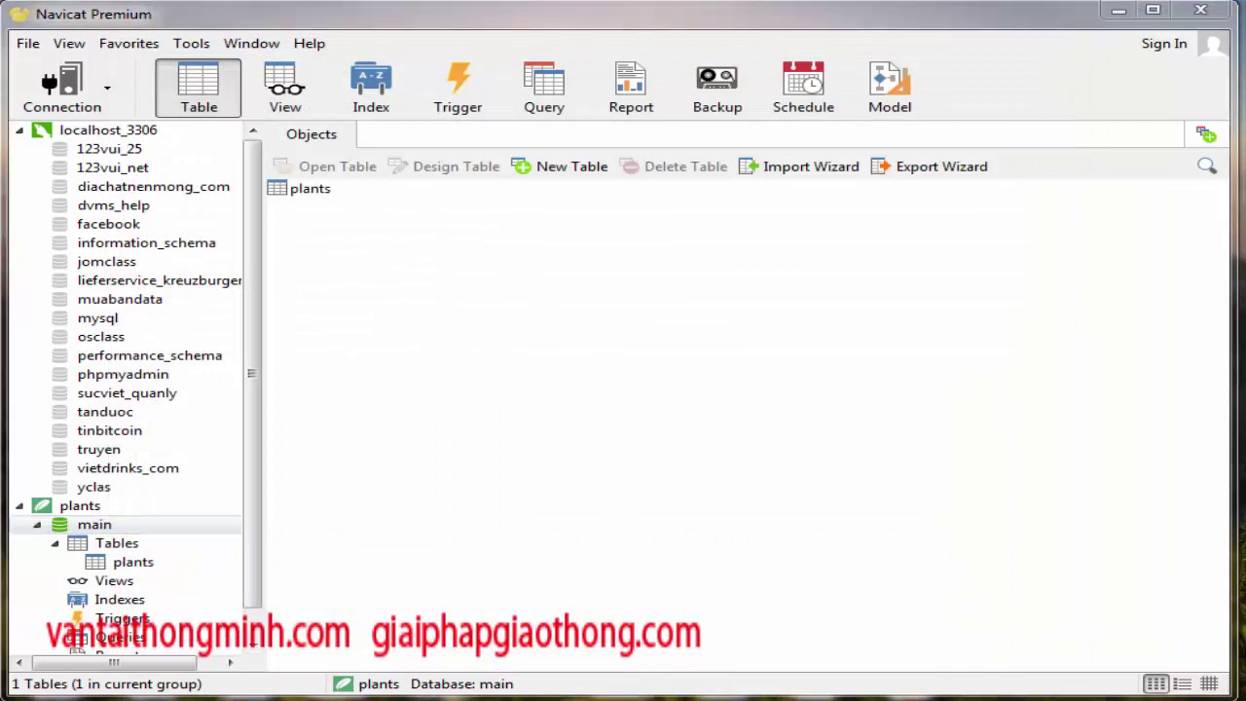
Step: Switch to WordPad and add the note line "-> chọn start sau đó chờ chút là xong"
{"action": "key", "text": "alt+Tab"}
{"action": "key", "text": "Return"}
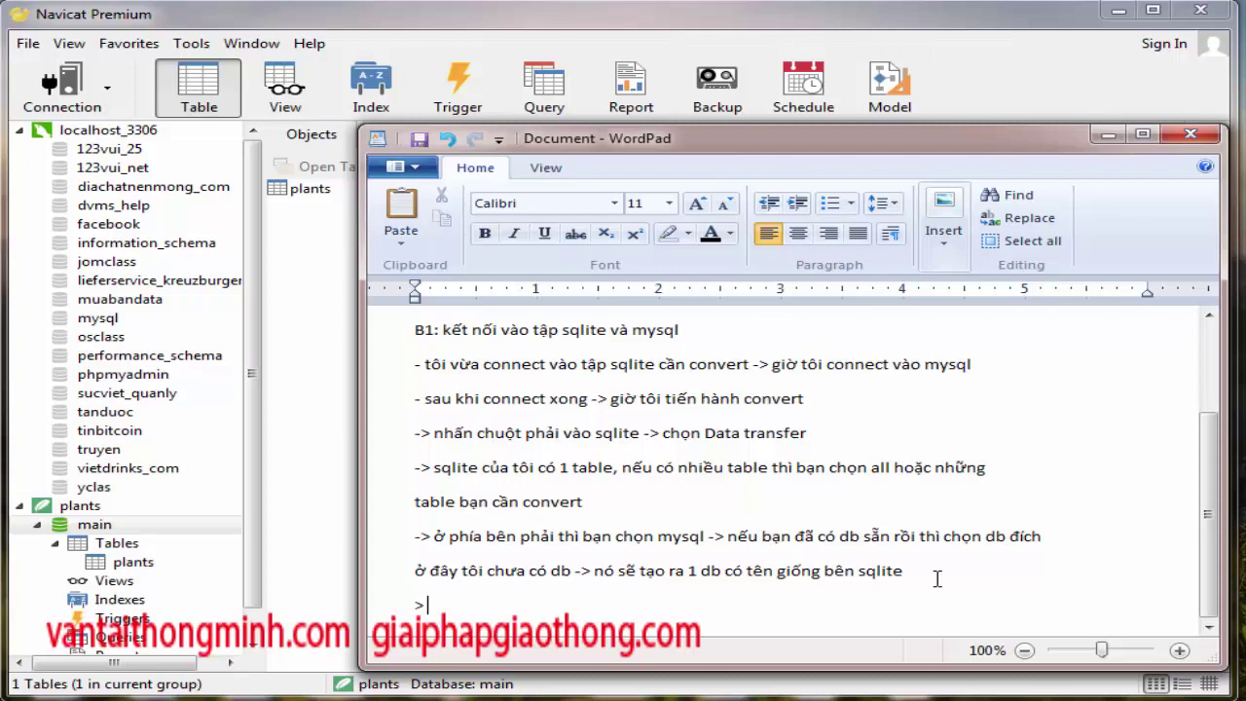
{"action": "type", "text": "-> chon start "}
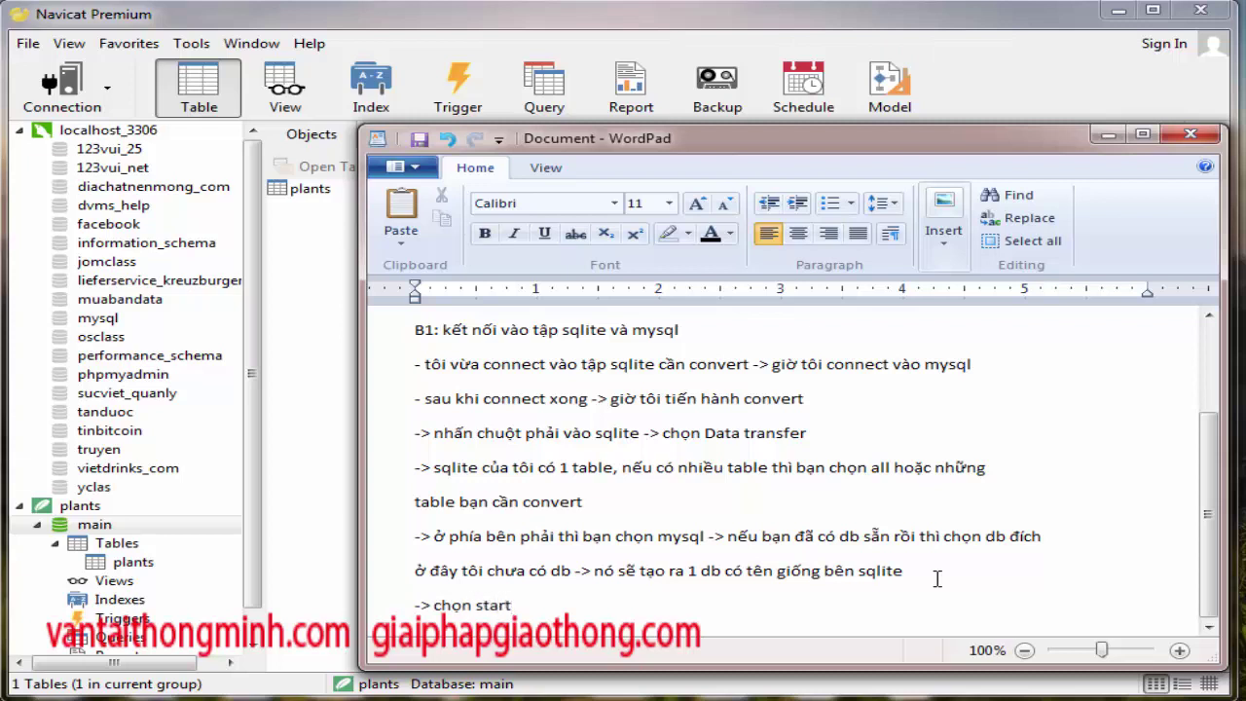
{"action": "type", "text": "sau ddó chờ chút là xong -"}
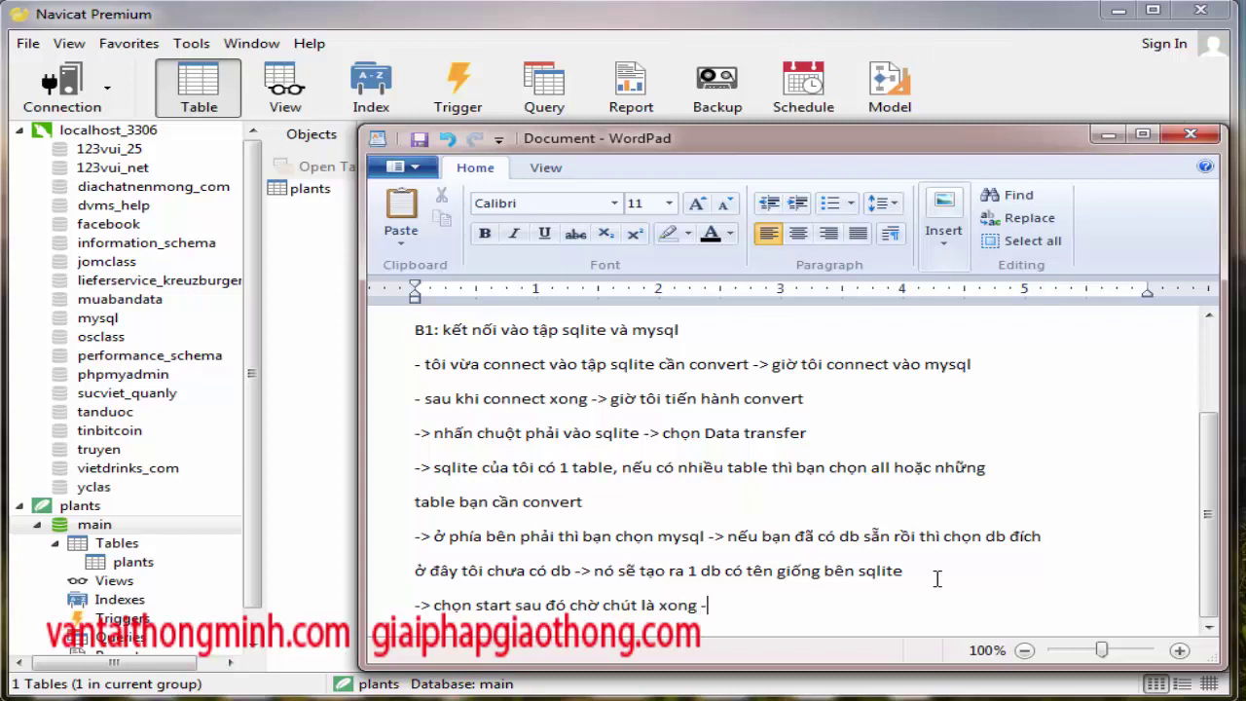
Step: Add the note line "-> giờ f5 (refesh ) lại mysql là xong"
{"action": "key", "text": "Return"}
{"action": "type", "text": "-> gio2u"}
{"action": "key", "text": "BackSpace"}
{"action": "key", "text": "BackSpace"}
{"action": "key", "text": "BackSpace"}
{"action": "key", "text": "BackSpace"}
{"action": "type", "text": "o"}
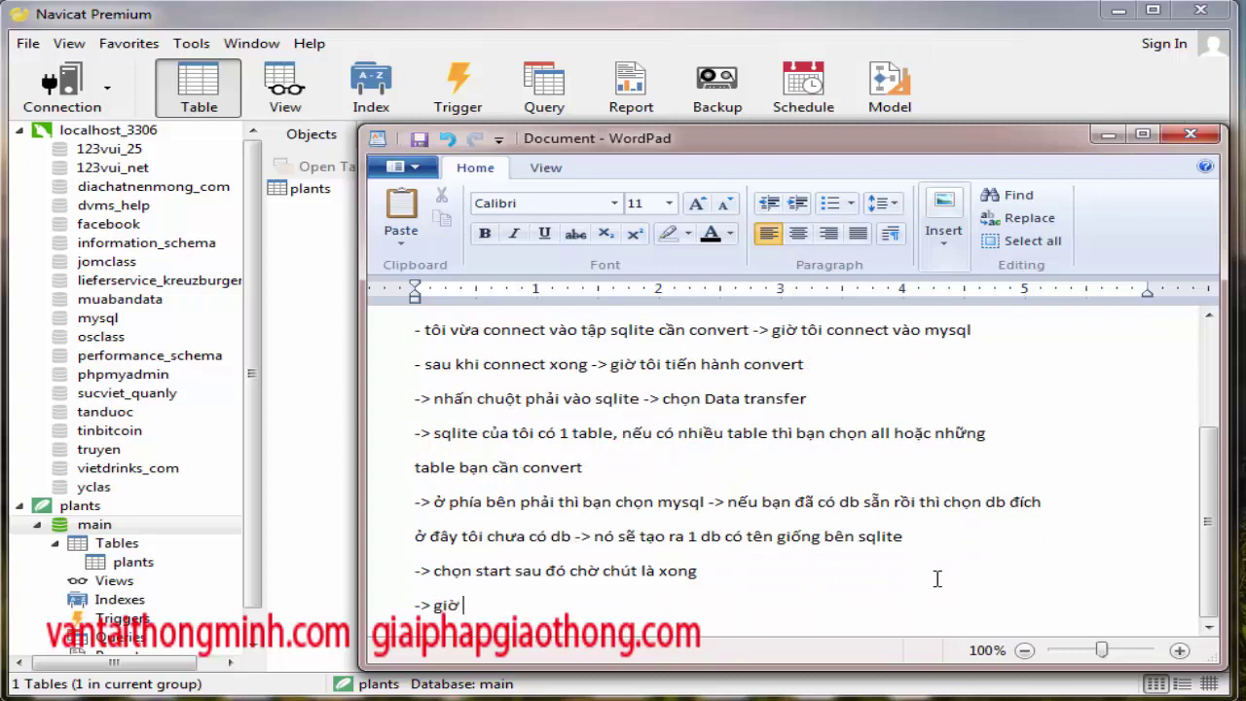
{"action": "type", "text": "f"}
{"action": "type", "text": "5 "}
{"action": "type", "text": "()"}
{"action": "type", "text": "refs"}
{"action": "type", "text": "eh"}
{"action": "key", "text": "BackSpace"}
{"action": "key", "text": "BackSpace"}
{"action": "type", "text": "esh"}
{"action": "key", "text": "BackSpace"}
{"action": "key", "text": "BackSpace"}
{"action": "key", "text": "BackSpace"}
{"action": "key", "text": "BackSpace"}
{"action": "key", "text": "BackSpace"}
{"action": "key", "text": "BackSpace"}
{"action": "key", "text": "BackSpace"}
{"action": "type", "text": "refesh ) lại mysql"}
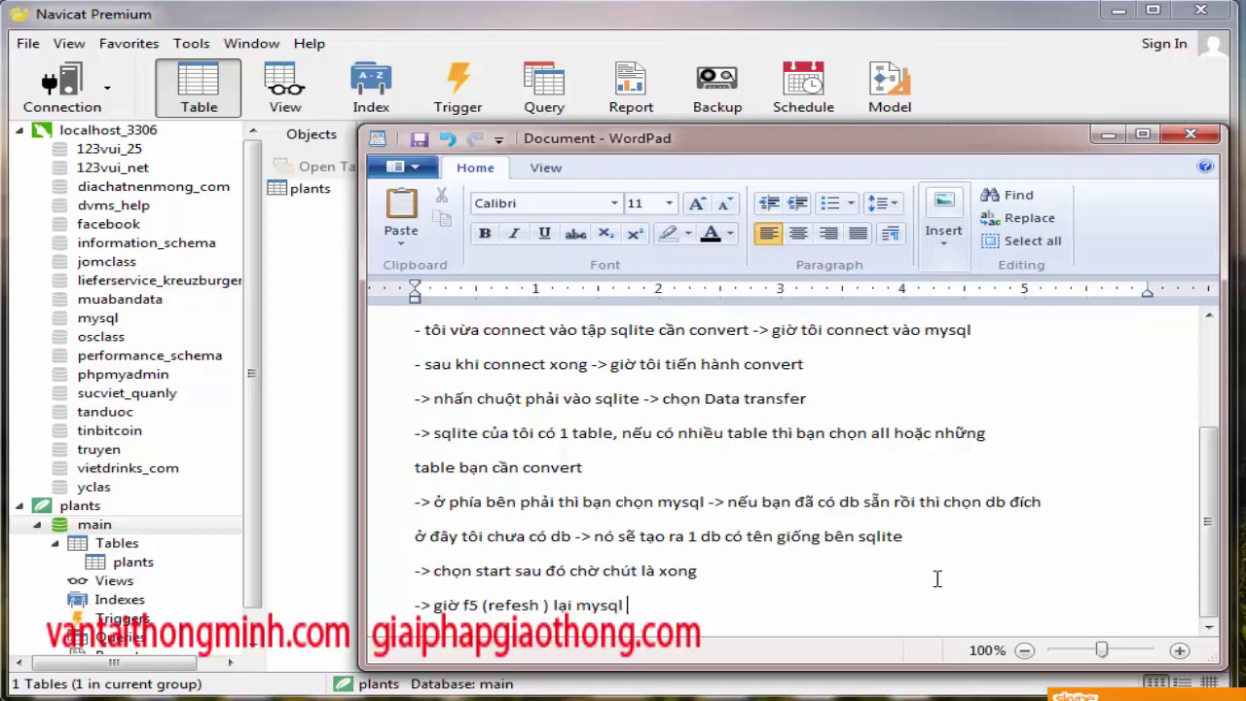
{"action": "type", "text": " là xong"}
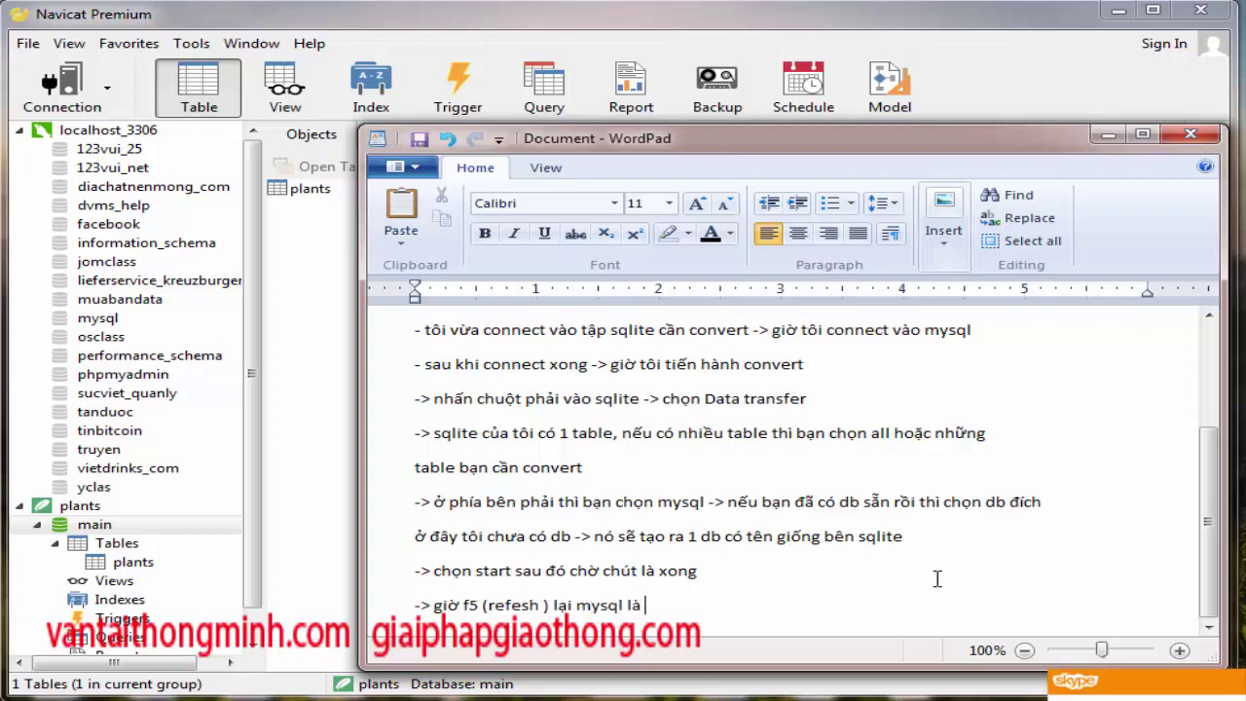
Step: Switch to Navicat Premium and refresh the localhost_3306 connection
{"action": "left_click", "coordinate": [638, 18]}
{"action": "left_click", "coordinate": [134, 133]}
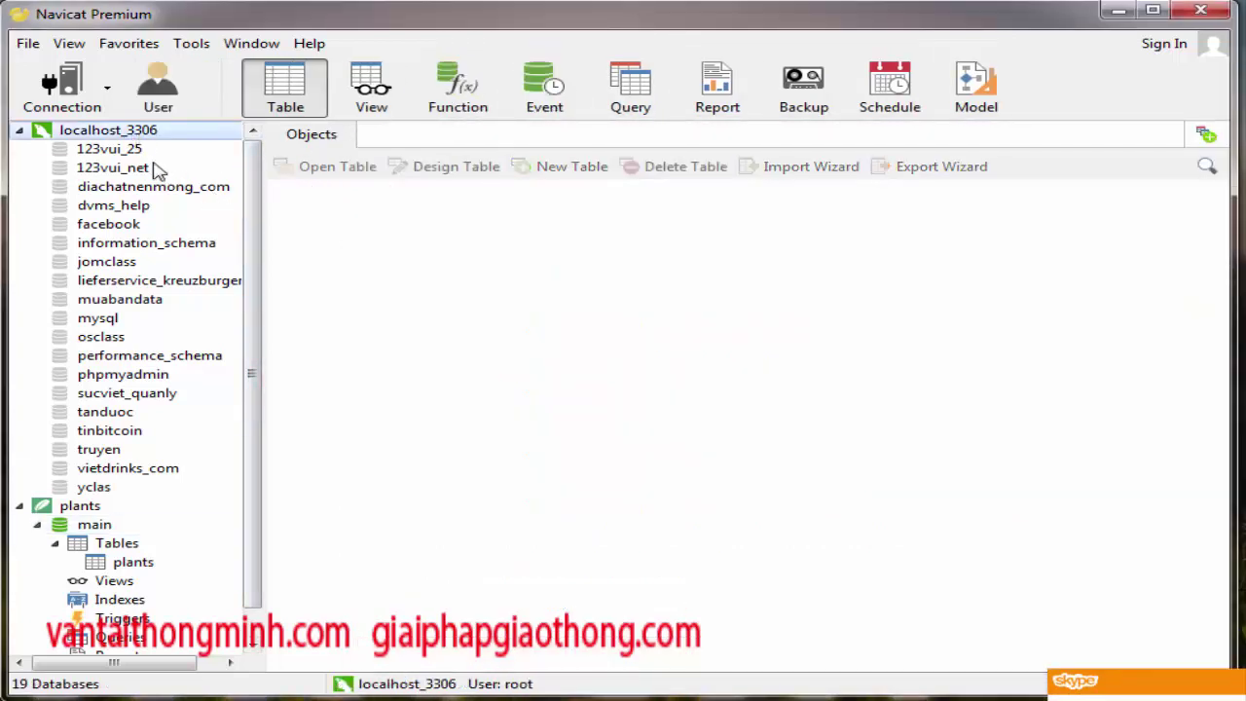
{"action": "right_click", "coordinate": [139, 137]}
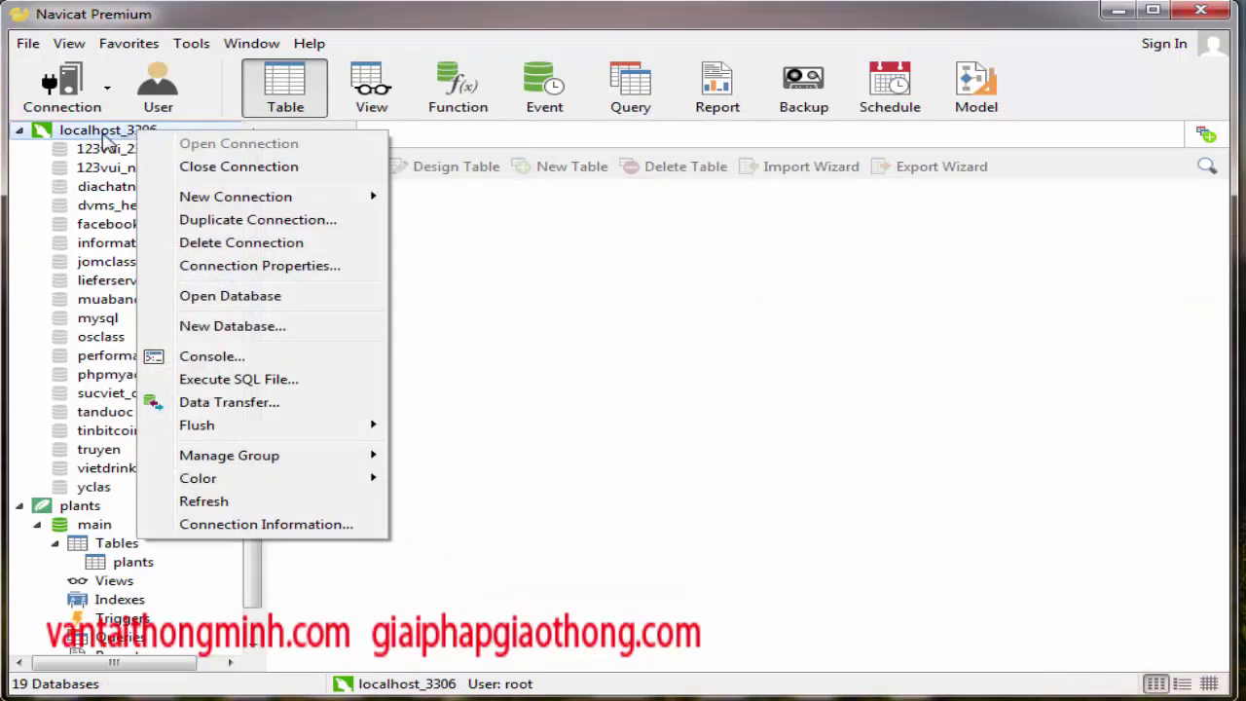
{"action": "left_click", "coordinate": [104, 134]}
{"action": "right_click", "coordinate": [104, 135]}
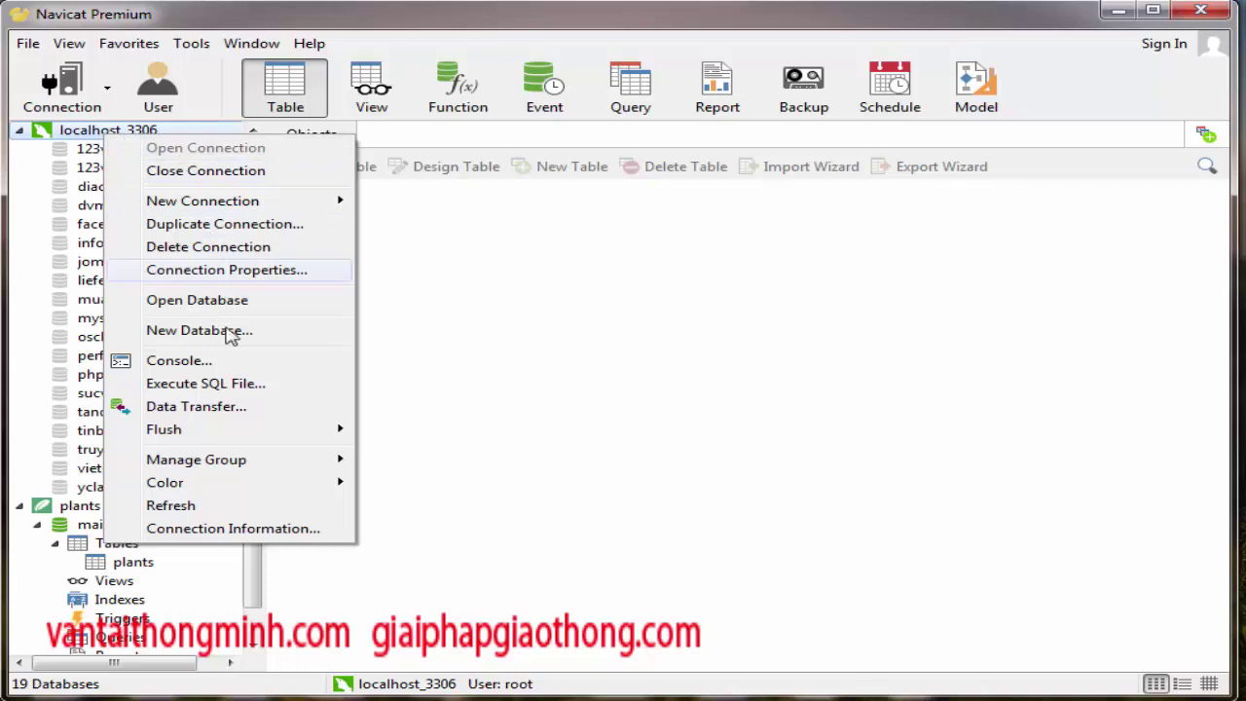
{"action": "left_click", "coordinate": [171, 505]}
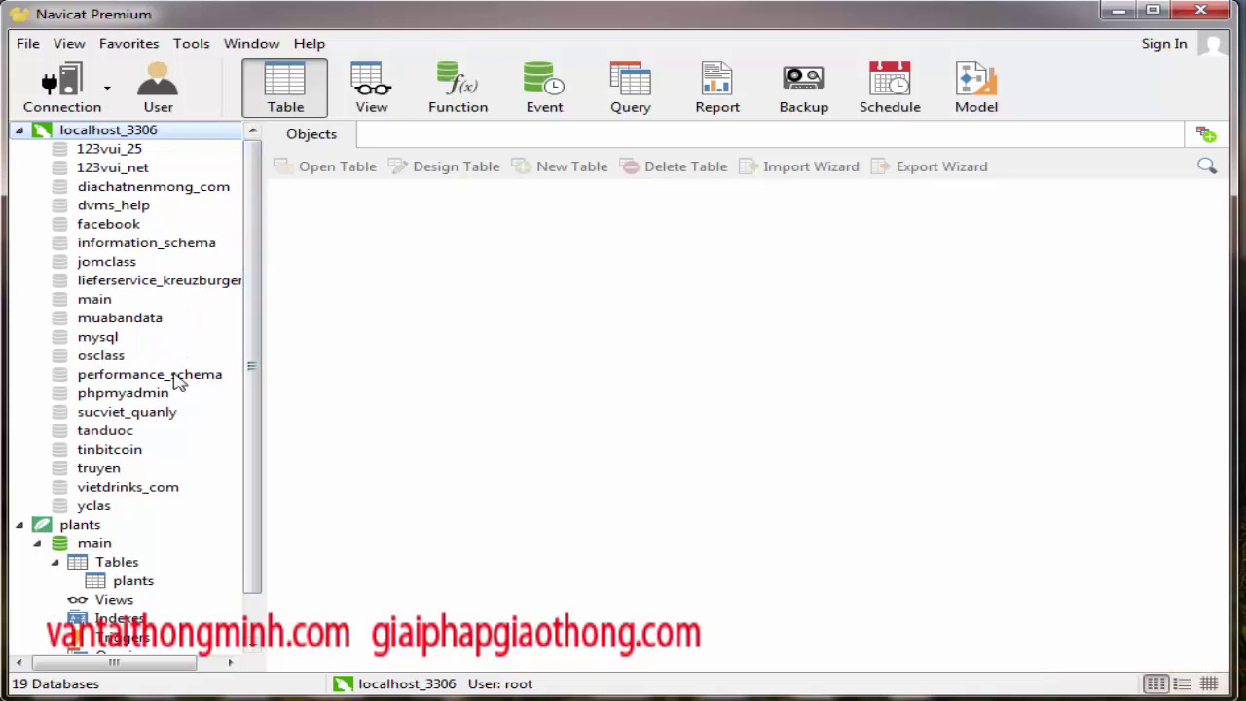
Step: Open the main database under localhost_3306 and expand its Tables node to check the transferred table
{"action": "left_click", "coordinate": [101, 299]}
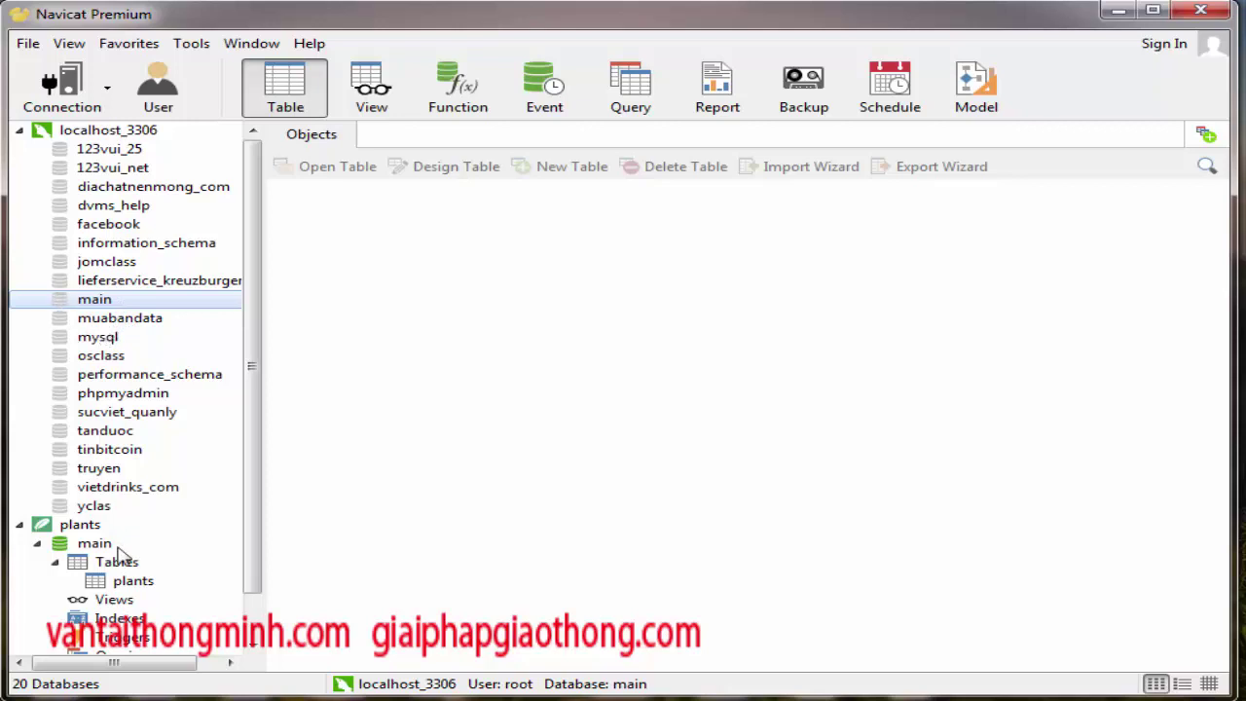
{"action": "double_click", "coordinate": [62, 301]}
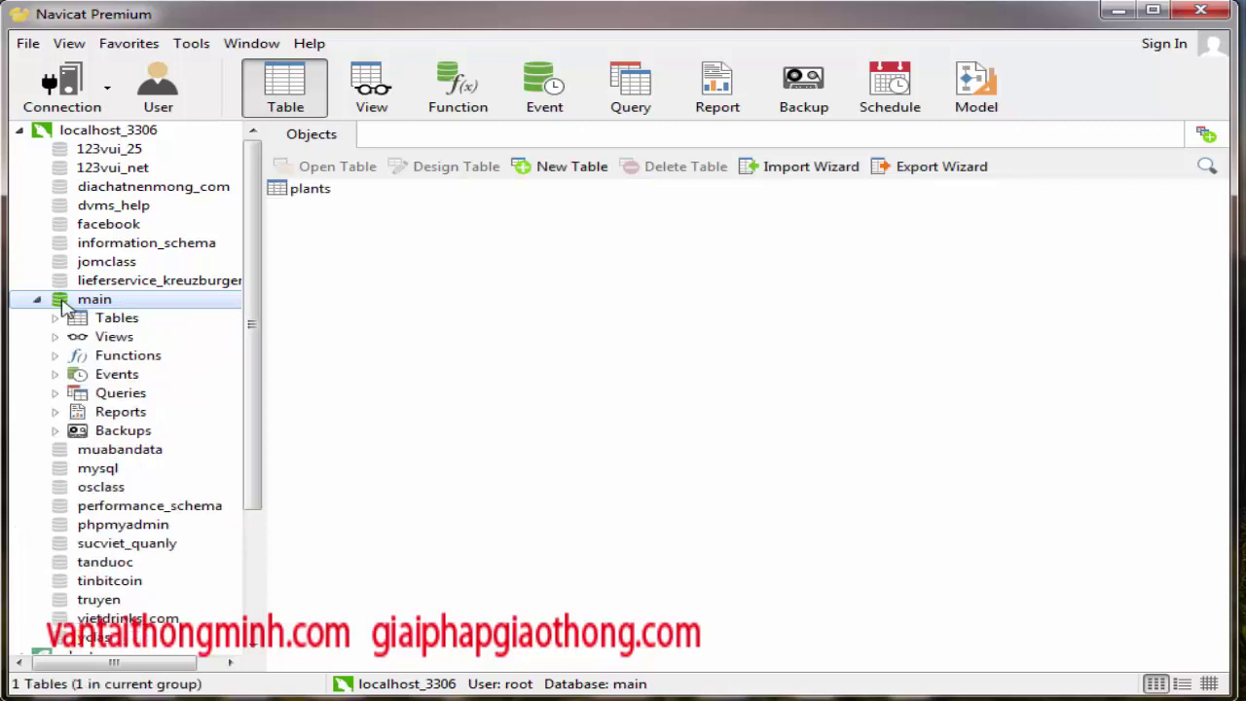
{"action": "left_click", "coordinate": [55, 318]}
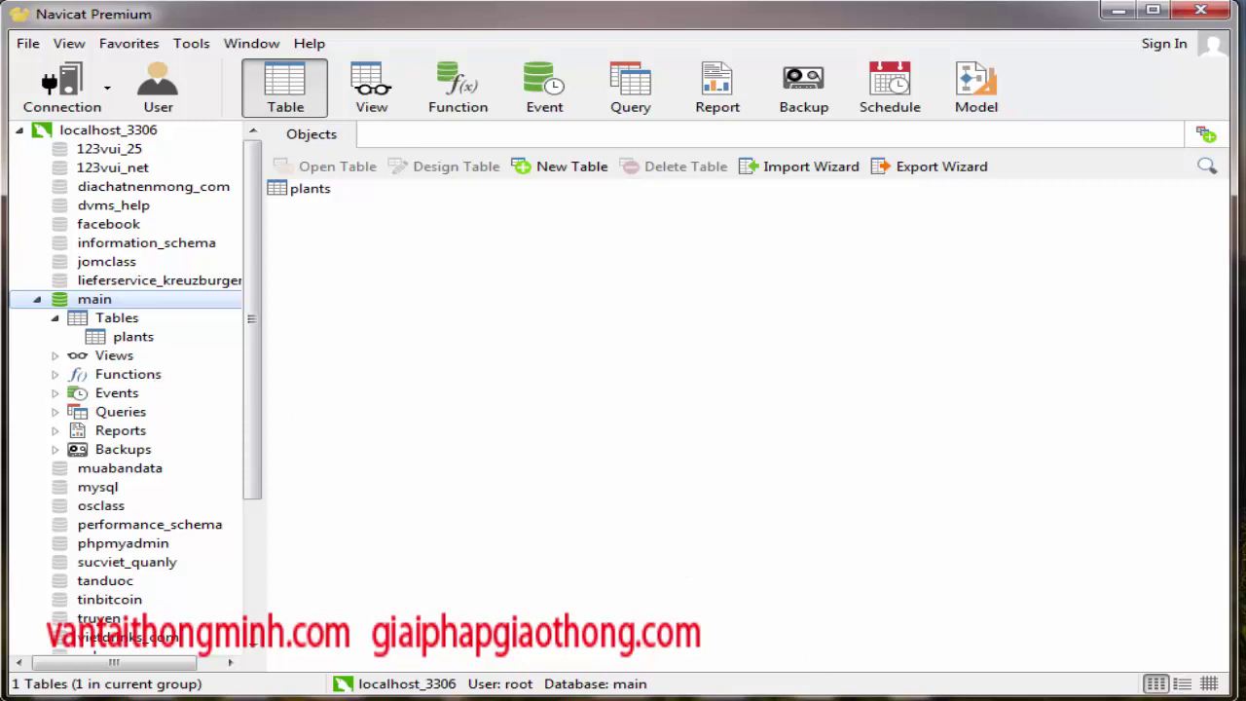
Step: Switch to WordPad and add the note line "-> như bạn thấy, tôi đã convert xong từ sqlite sang mysql"
{"action": "key", "text": "alt+Tab"}
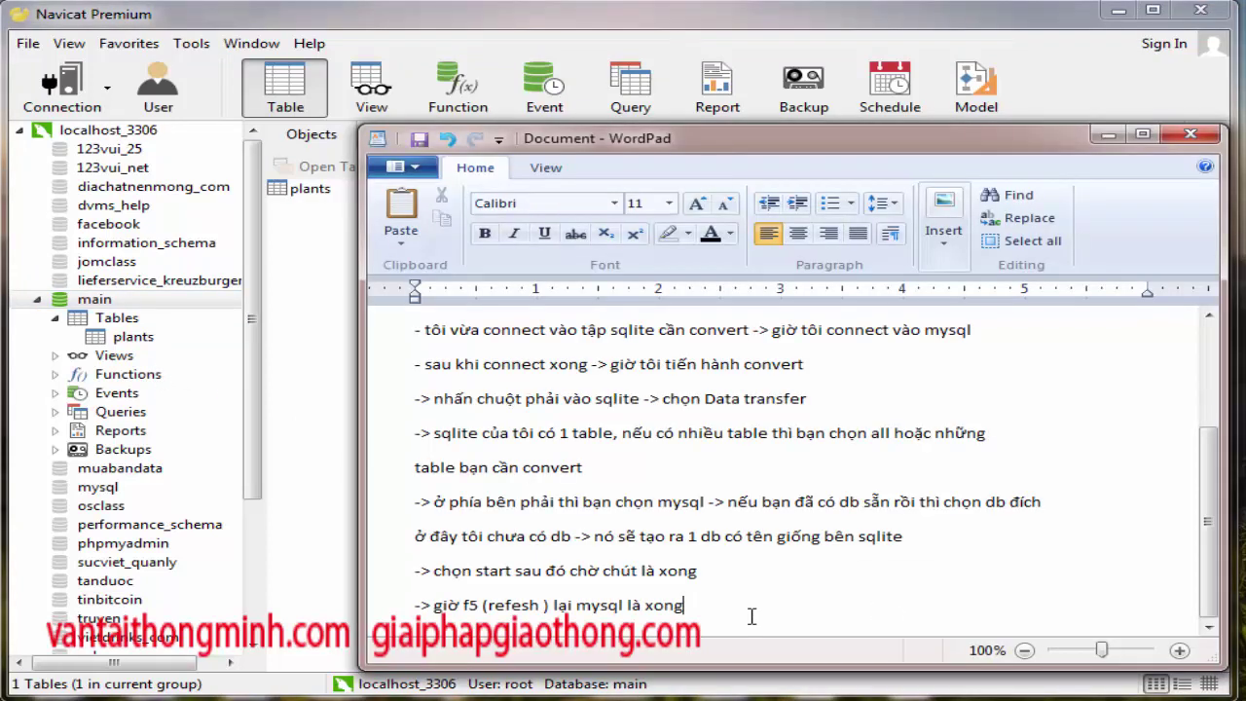
{"action": "key", "text": "Return"}
{"action": "type", "text": "->"}
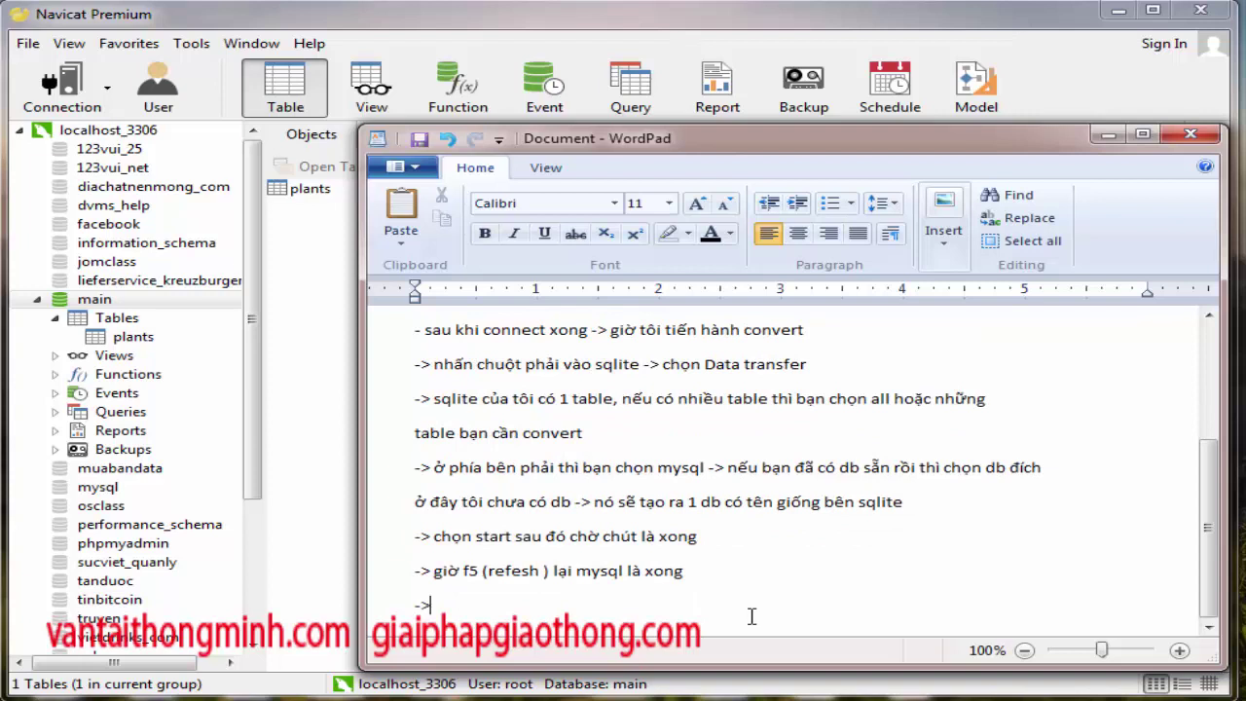
{"action": "type", "text": " như bạn thấy, tôi đa"}
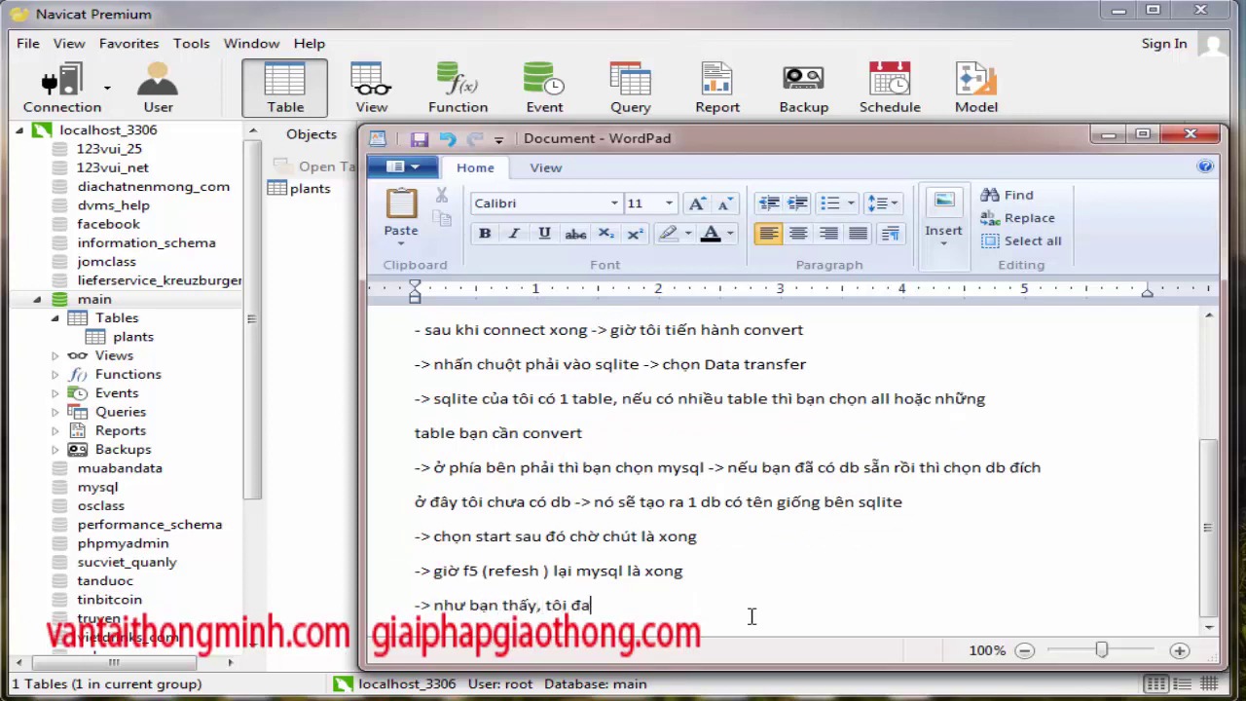
{"action": "key", "text": "BackSpace"}
{"action": "type", "text": "ã convert xong"}
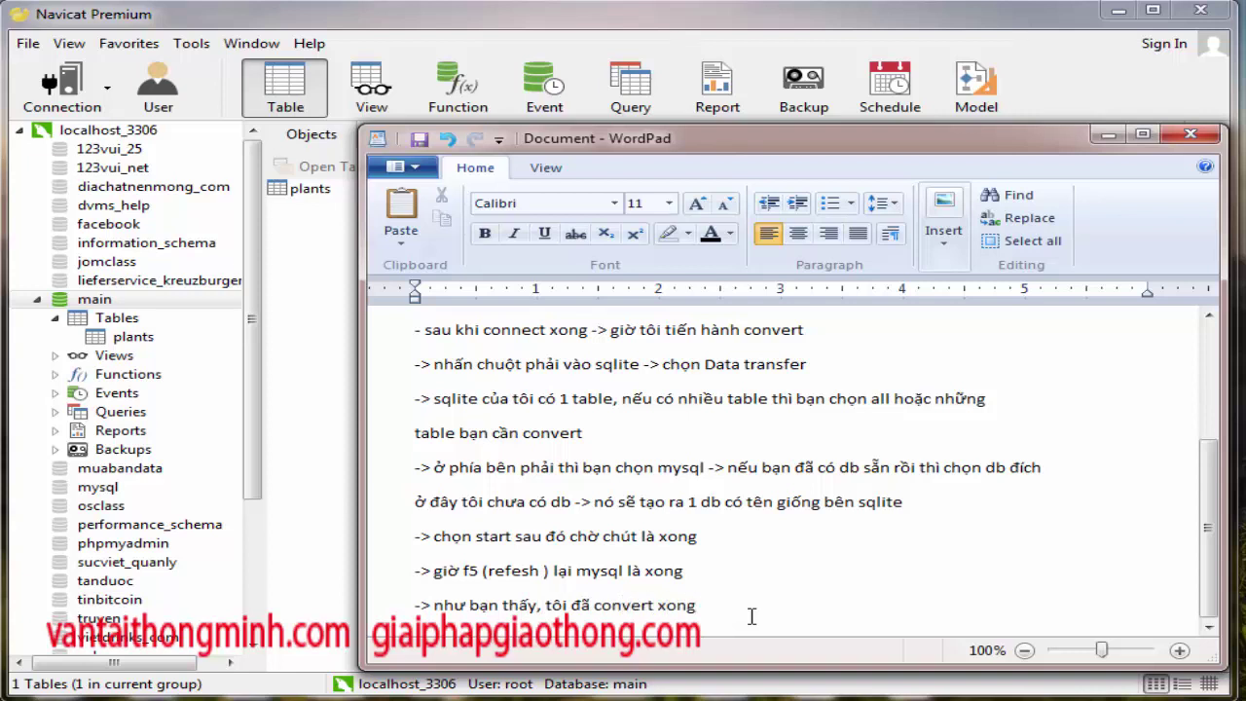
{"action": "type", "text": " từ sqlite dang"}
{"action": "key", "text": "BackSpace"}
{"action": "key", "text": "BackSpace"}
{"action": "key", "text": "BackSpace"}
{"action": "key", "text": "BackSpace"}
{"action": "key", "text": "BackSpace"}
{"action": "type", "text": "sang mysql"}
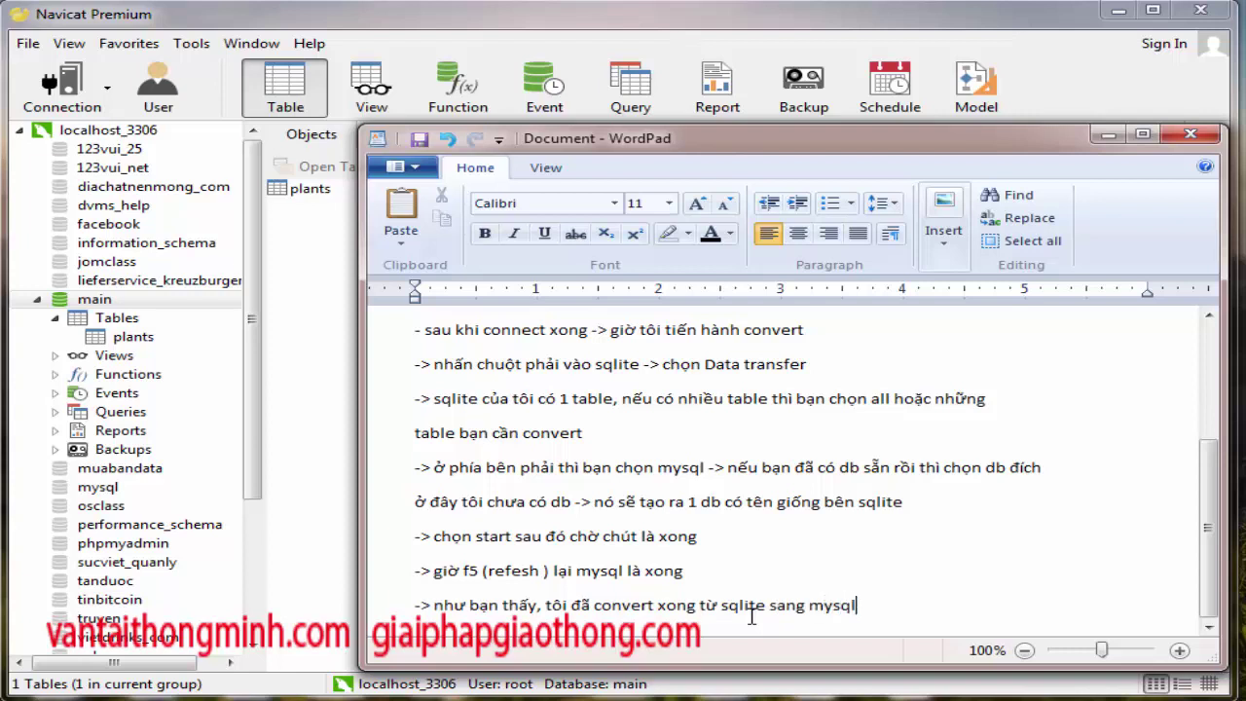
Step: Continue the last note line with "mà không cần dùng các tool phức tạp"
{"action": "key", "text": "Return"}
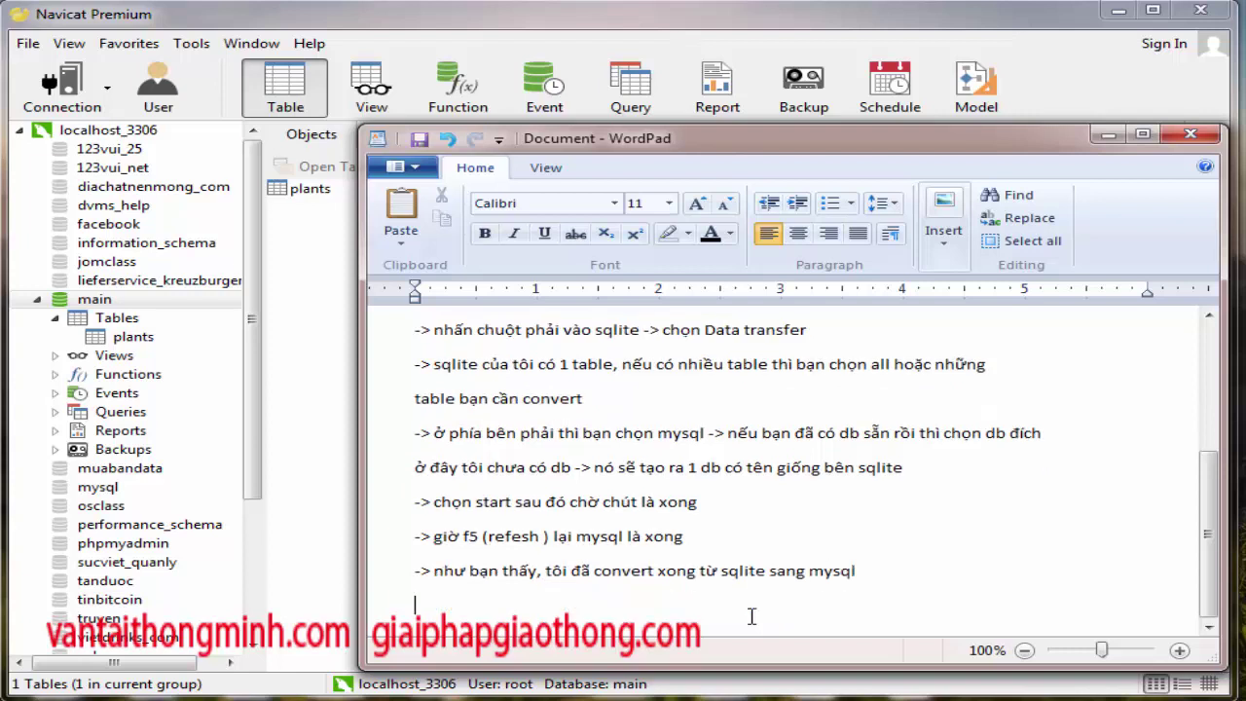
{"action": "key", "text": "BackSpace"}
{"action": "type", "text": "mà không"}
{"action": "type", "text": "f "}
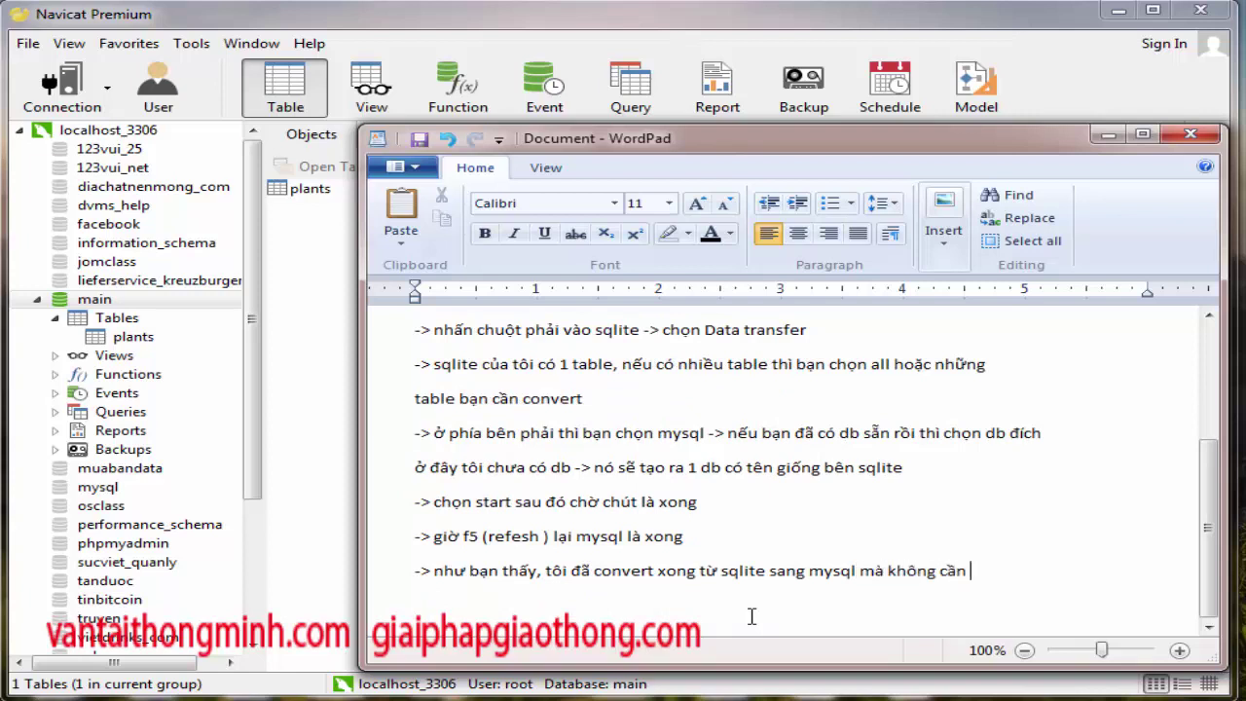
{"action": "type", "text": "dùng các tool phức tạp"}
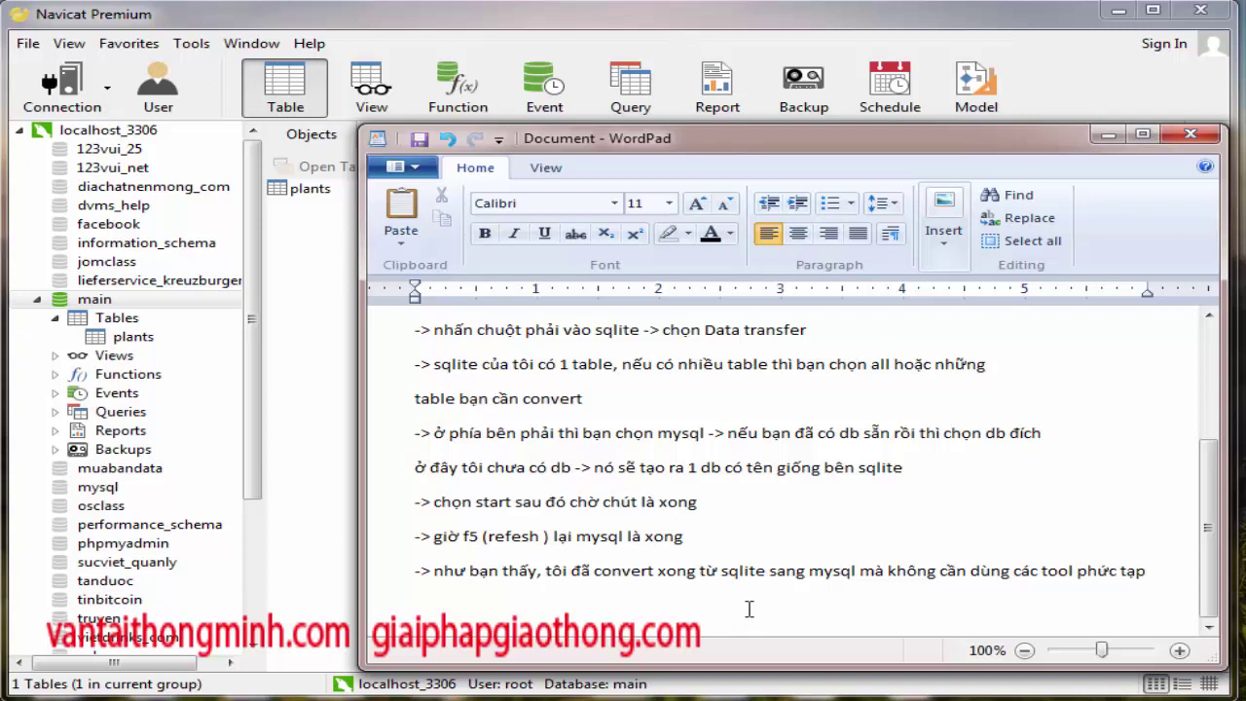
Step: Add the closing line "Chúc bạn thực hiện thành công!" below the last note in the document
{"action": "key", "text": "Return"}
{"action": "type", "text": "Chúc bạn th"}
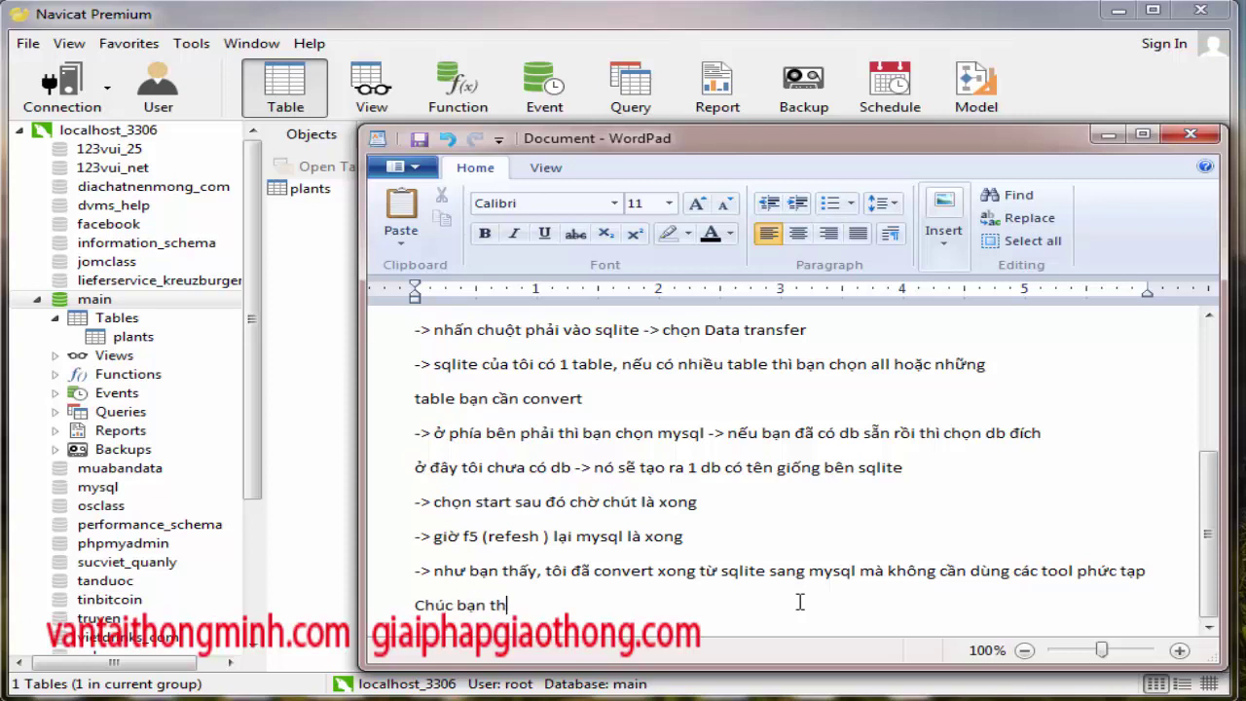
{"action": "type", "text": "ực hieện thành "}
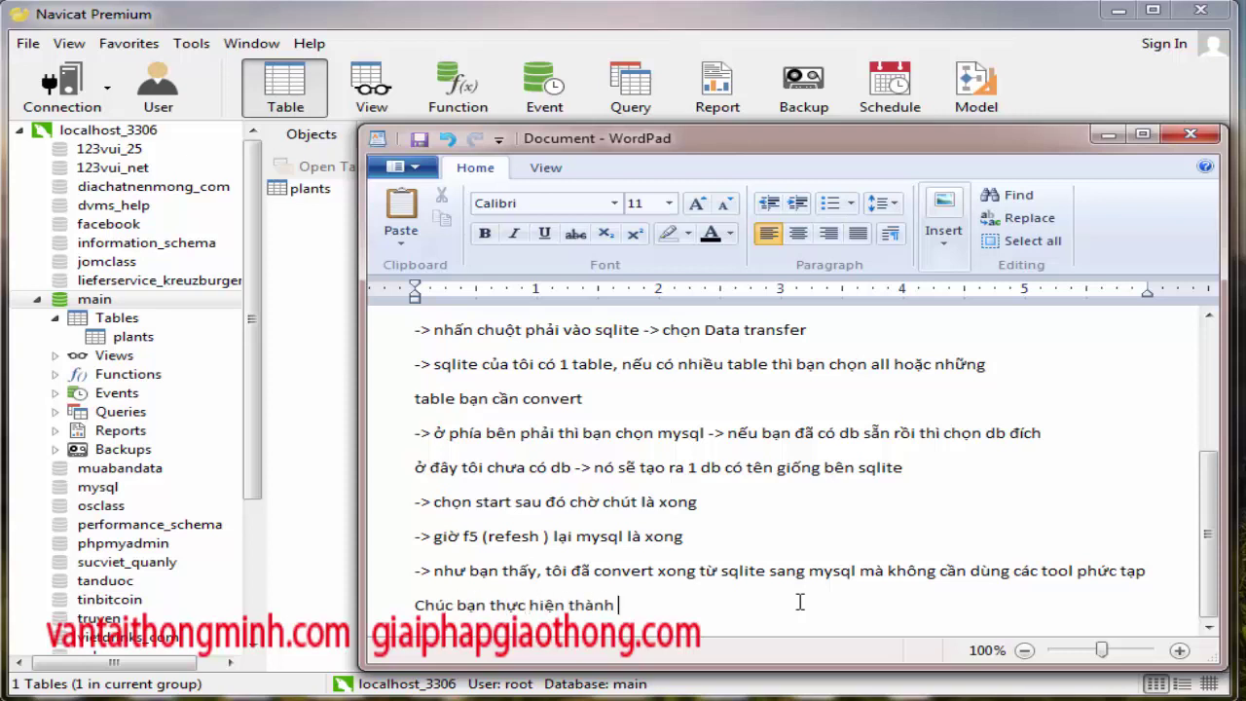
{"action": "type", "text": "công!"}
Step: Begin a new line below the closing wish with "nếu bạn thấy video thú vị thì bạn"
{"action": "key", "text": "Return"}
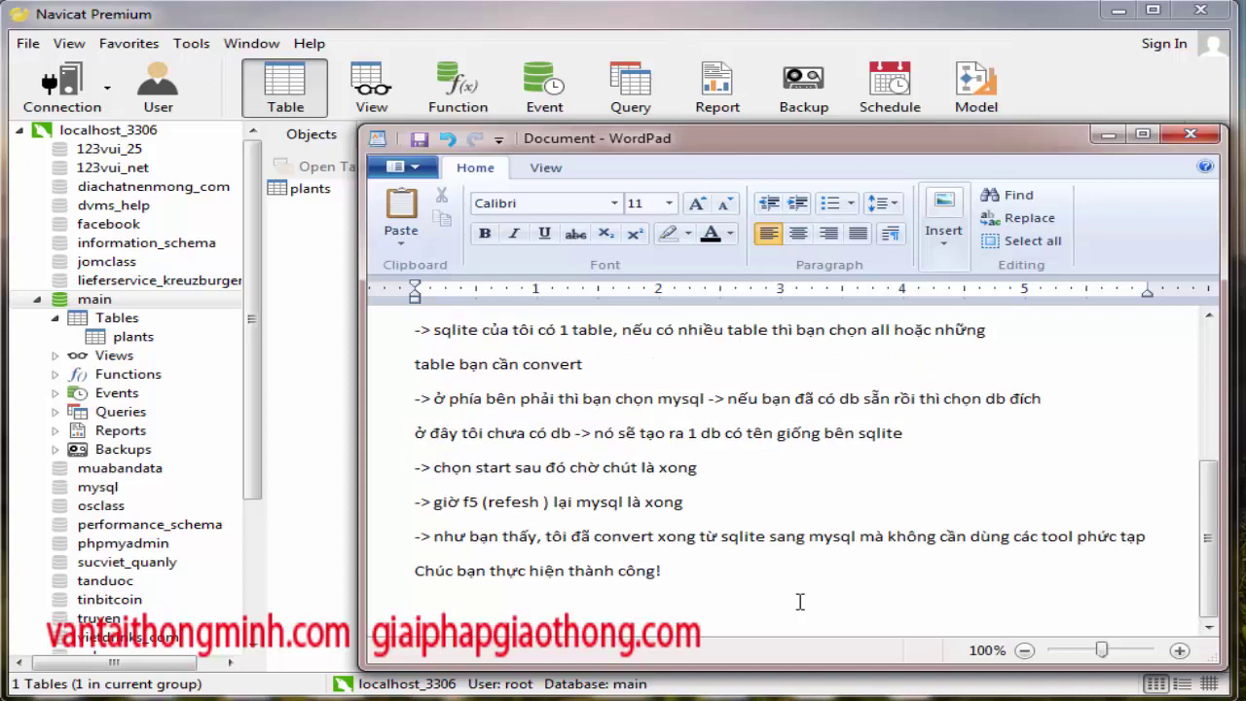
{"action": "type", "text": "nếu thấy video"}
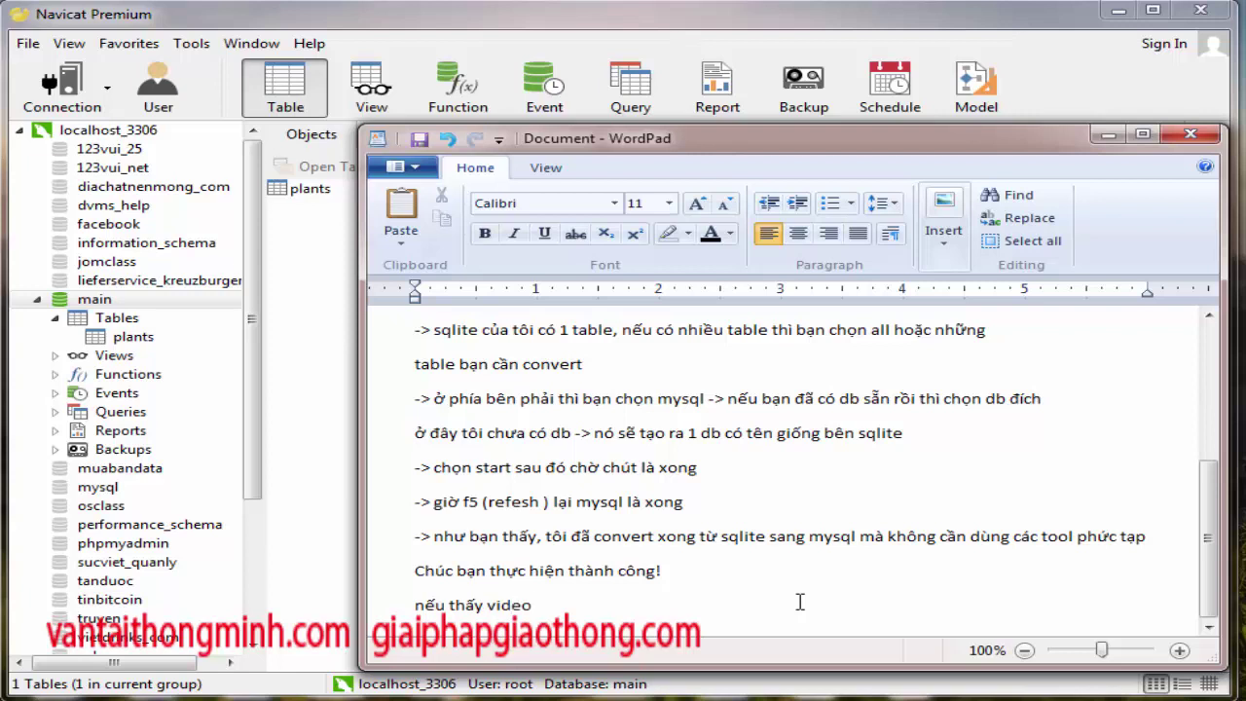
{"action": "key", "text": "BackSpace"}
{"action": "key", "text": "BackSpace"}
{"action": "key", "text": "BackSpace"}
{"action": "key", "text": "BackSpace"}
{"action": "key", "text": "BackSpace"}
{"action": "key", "text": "BackSpace"}
{"action": "key", "text": "BackSpace"}
{"action": "key", "text": "BackSpace"}
{"action": "key", "text": "BackSpace"}
{"action": "key", "text": "BackSpace"}
{"action": "key", "text": "BackSpace"}
{"action": "type", "text": "bạn thấy vid"}
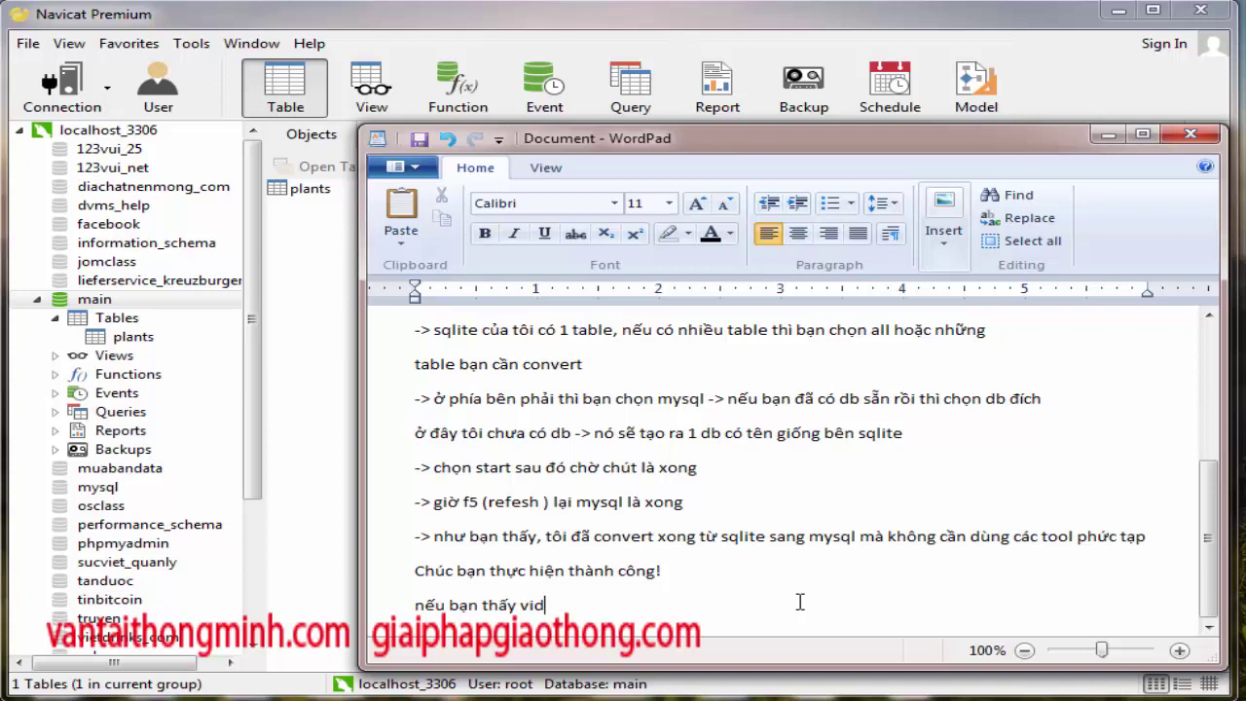
{"action": "type", "text": "eo "}
{"action": "type", "text": "thú vị thì"}
{"action": "type", "text": " ban"}
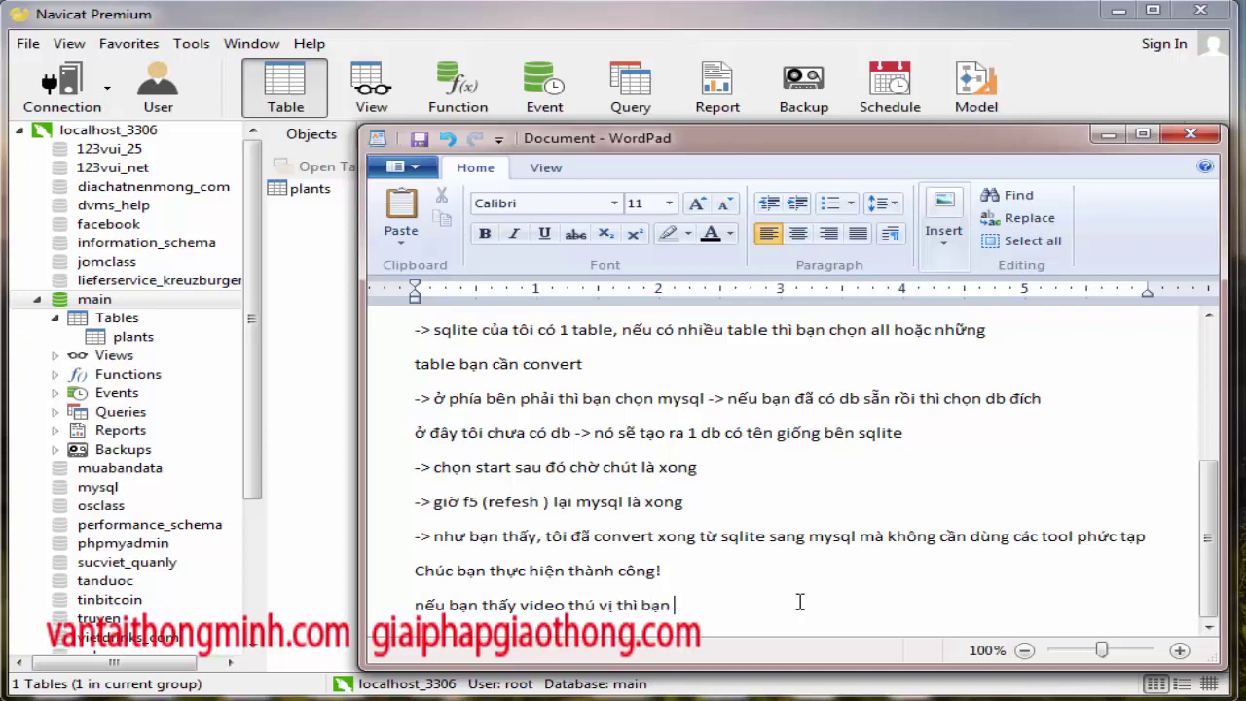
Step: Continue the last line with "share cho những bạn khác"
{"action": "type", "text": " share cho"}
{"action": "type", "text": " những"}
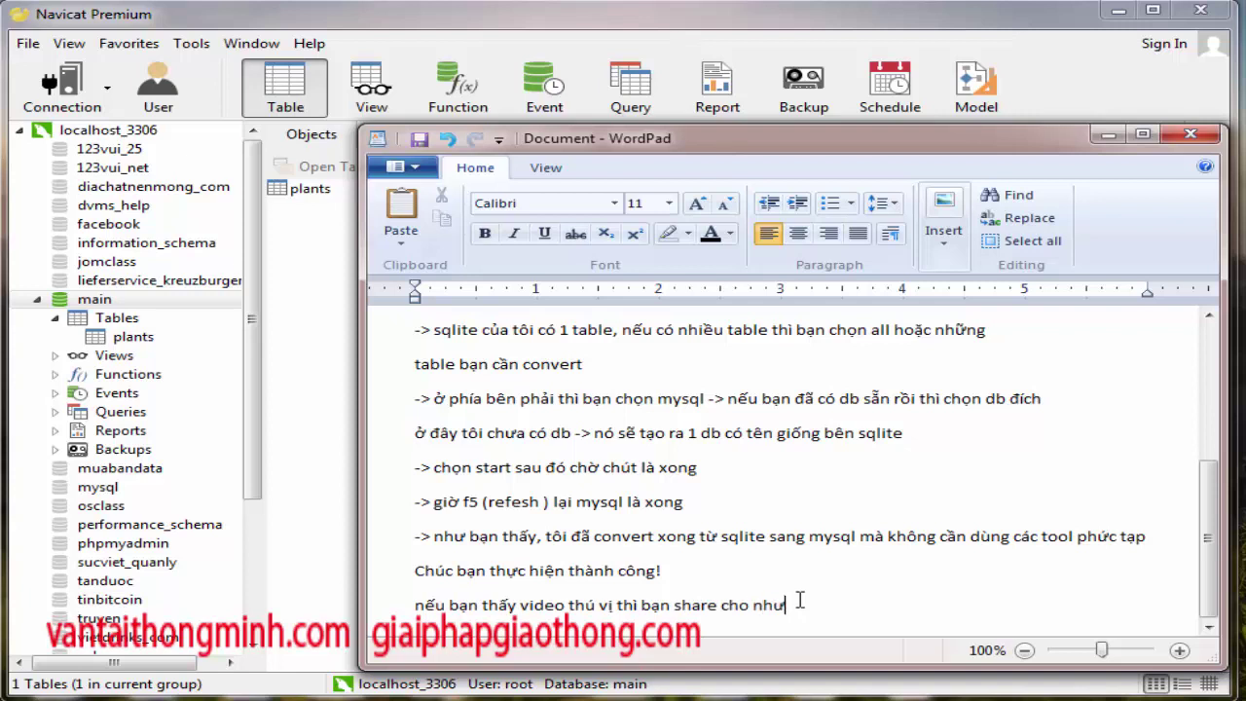
{"action": "type", "text": " nguo"}
{"action": "key", "text": "BackSpace"}
{"action": "key", "text": "BackSpace"}
{"action": "key", "text": "BackSpace"}
{"action": "key", "text": "BackSpace"}
{"action": "type", "text": "bạn kha"}
{"action": "type", "text": "c"}
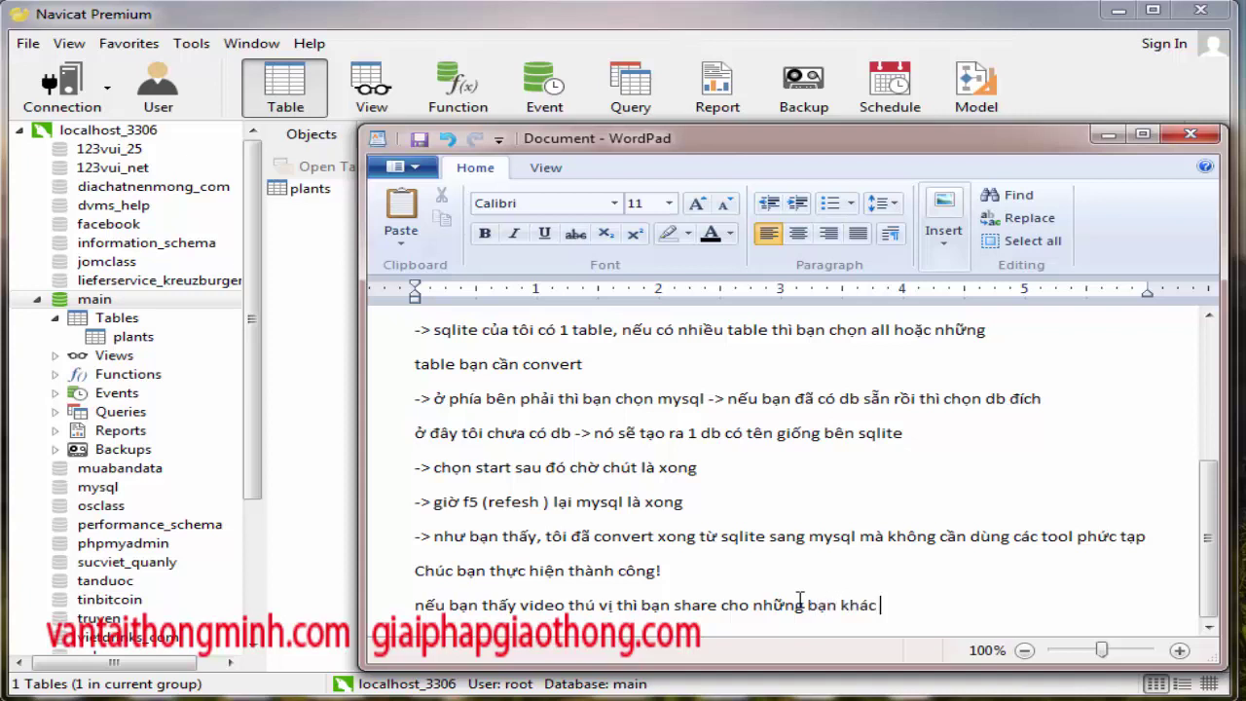